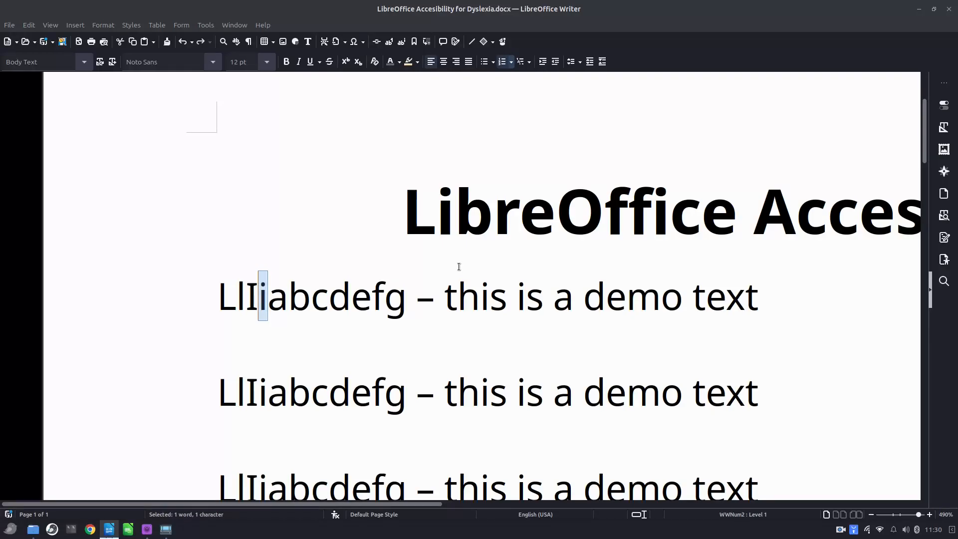
- Highlight the opening characters of the first demo line in turn, from L to i, to examine their Noto Sans letter shapes
{"action": "scroll", "coordinate": [460, 267], "scroll_direction": "down", "scroll_amount": 1, "text": "ctrl"}
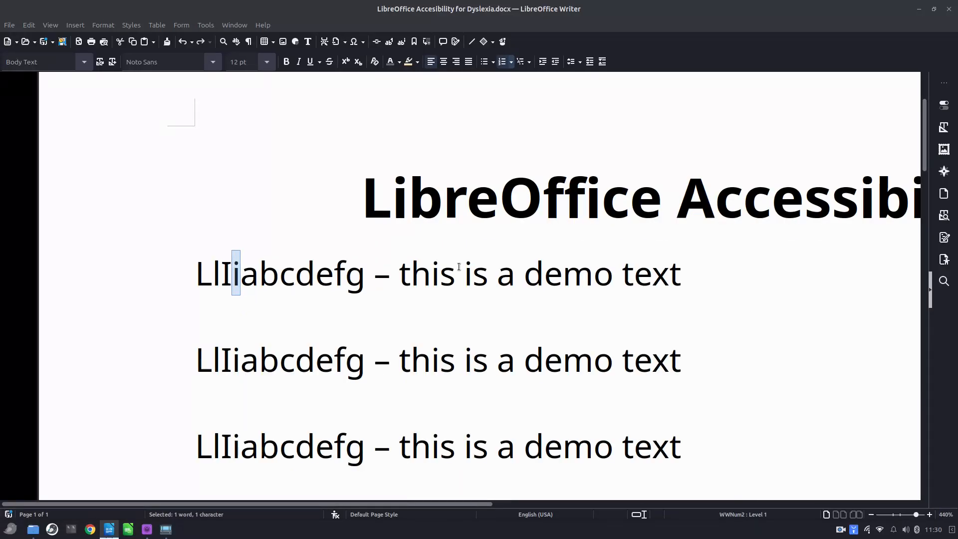
{"action": "left_click", "coordinate": [454, 273]}
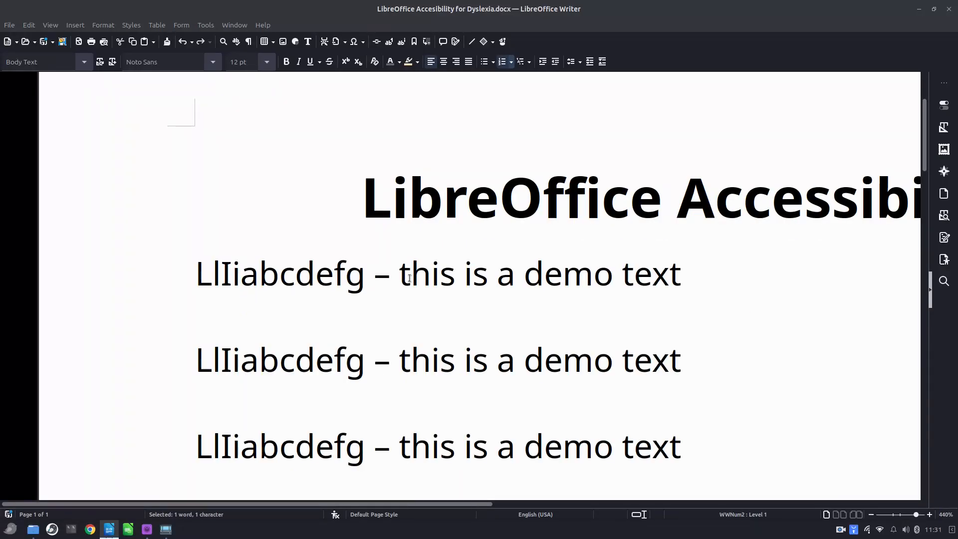
{"action": "left_click", "coordinate": [211, 279]}
{"action": "left_click_drag", "start_coordinate": [210, 279], "coordinate": [198, 278]}
{"action": "scroll", "coordinate": [198, 278], "scroll_direction": "up", "scroll_amount": 3}
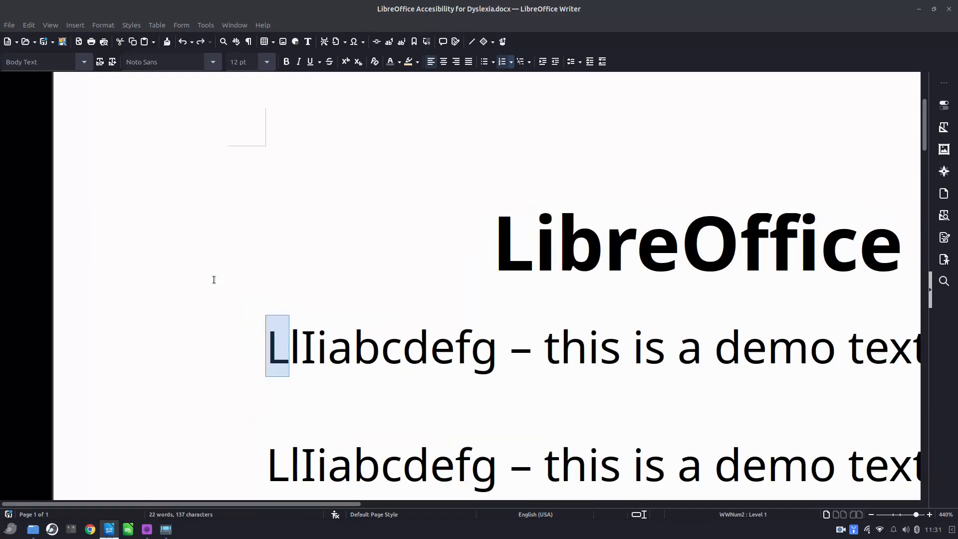
{"action": "left_click", "coordinate": [299, 338]}
{"action": "left_click_drag", "start_coordinate": [299, 338], "coordinate": [319, 348]}
{"action": "left_click", "coordinate": [316, 344]}
{"action": "left_click", "coordinate": [320, 348]}
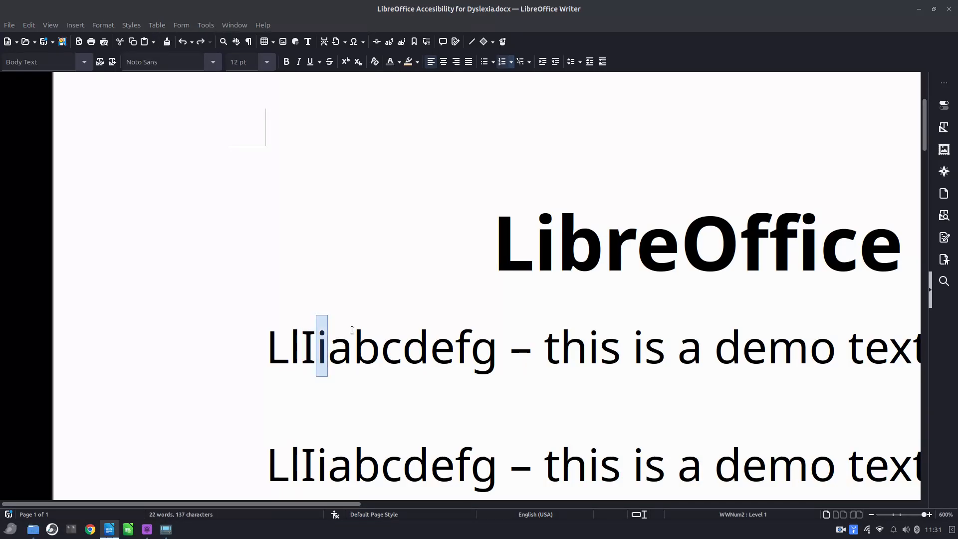
- Highlight the adjacent lowercase l and capital I in the first demo line to compare their shapes
{"action": "scroll", "coordinate": [352, 323], "scroll_direction": "down", "scroll_amount": 2}
{"action": "scroll", "coordinate": [324, 323], "scroll_direction": "up", "scroll_amount": 2}
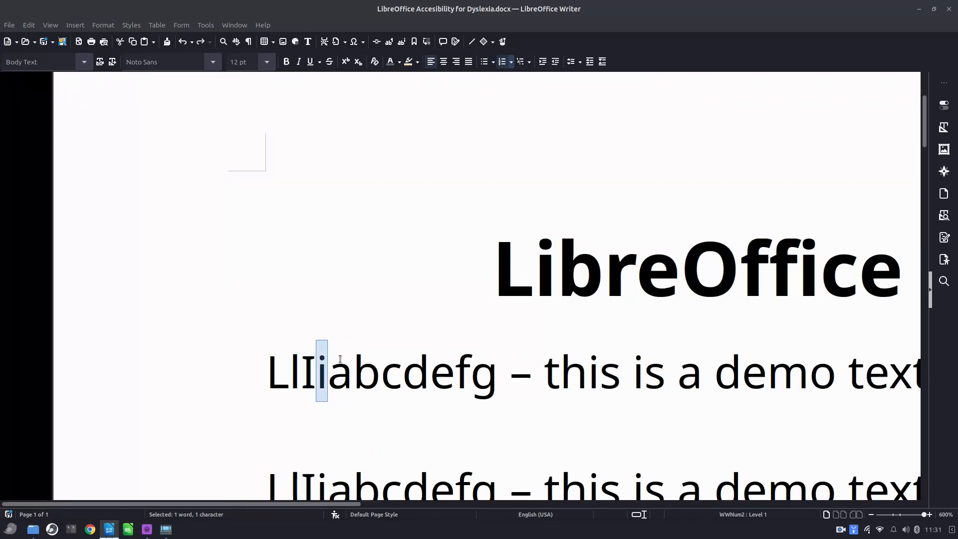
{"action": "left_click", "coordinate": [317, 375]}
{"action": "scroll", "coordinate": [312, 359], "scroll_direction": "down", "scroll_amount": 1}
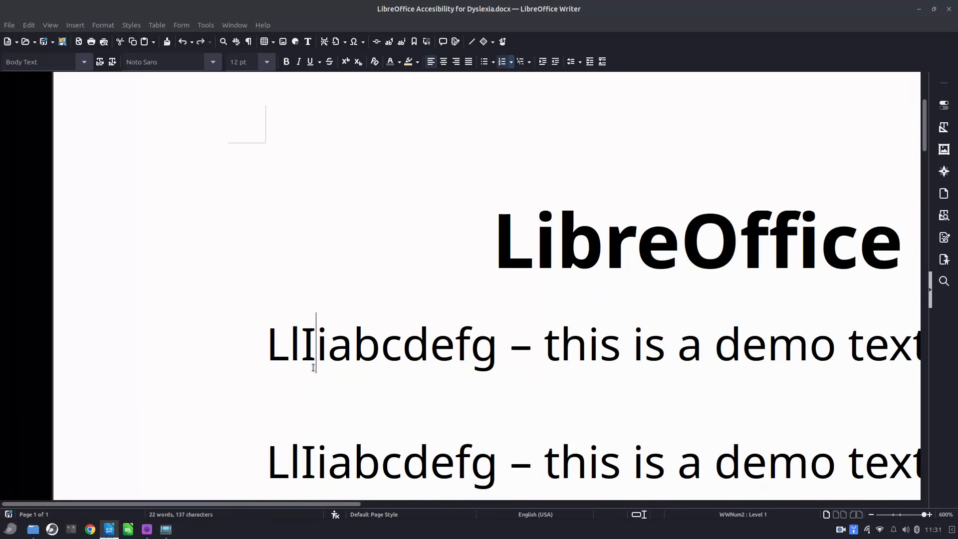
{"action": "scroll", "coordinate": [311, 349], "scroll_direction": "down", "scroll_amount": 5}
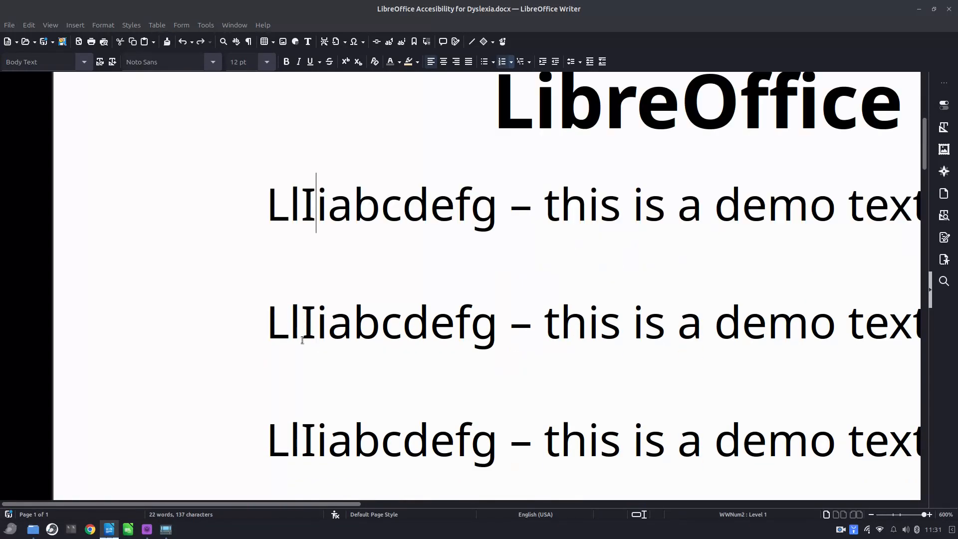
{"action": "left_click_drag", "start_coordinate": [291, 206], "coordinate": [316, 207]}
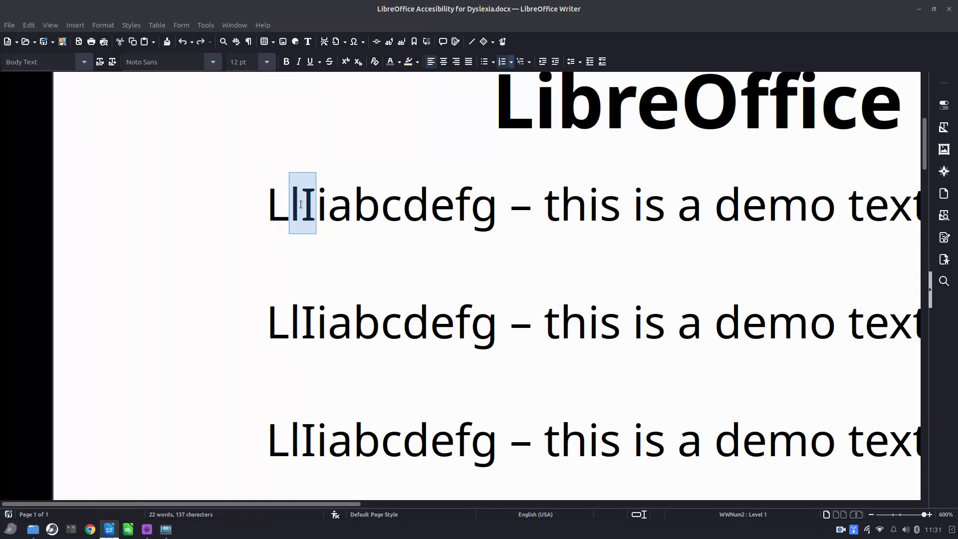
- Set the font of the entire first demo line to Noto Serif
{"action": "triple_click", "coordinate": [331, 211]}
{"action": "scroll", "coordinate": [323, 224], "scroll_direction": "down", "scroll_amount": 1}
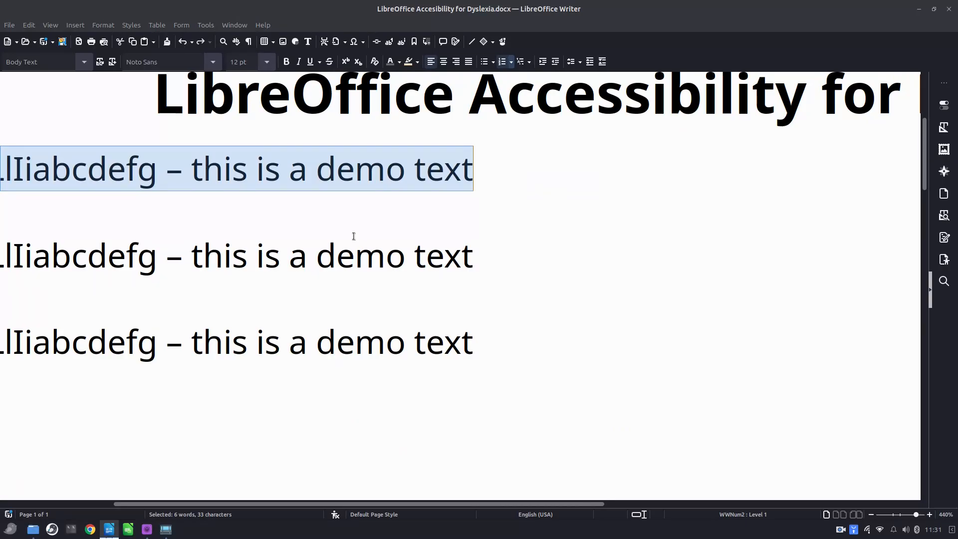
{"action": "left_click_drag", "start_coordinate": [477, 504], "coordinate": [303, 499]}
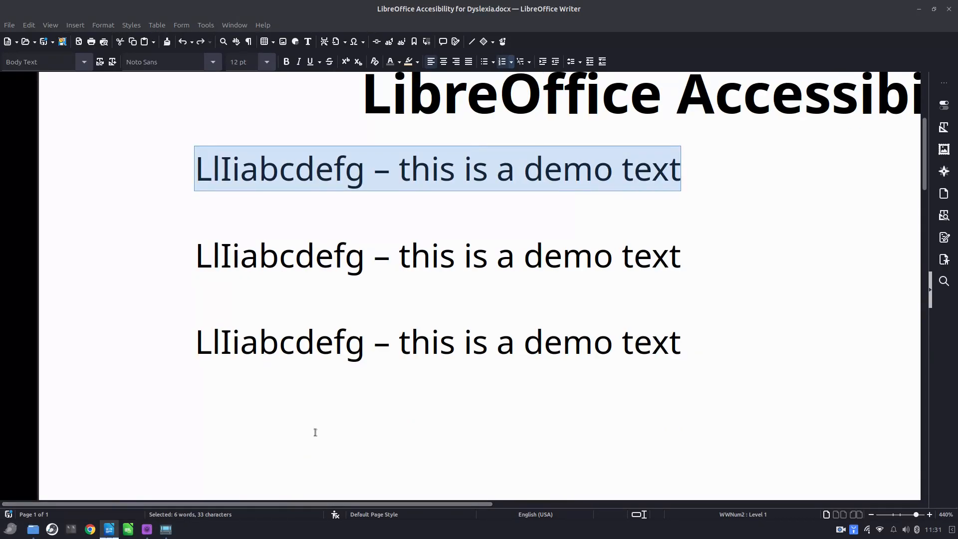
{"action": "scroll", "coordinate": [263, 274], "scroll_direction": "up", "scroll_amount": 1}
{"action": "scroll", "coordinate": [252, 304], "scroll_direction": "up", "scroll_amount": 1}
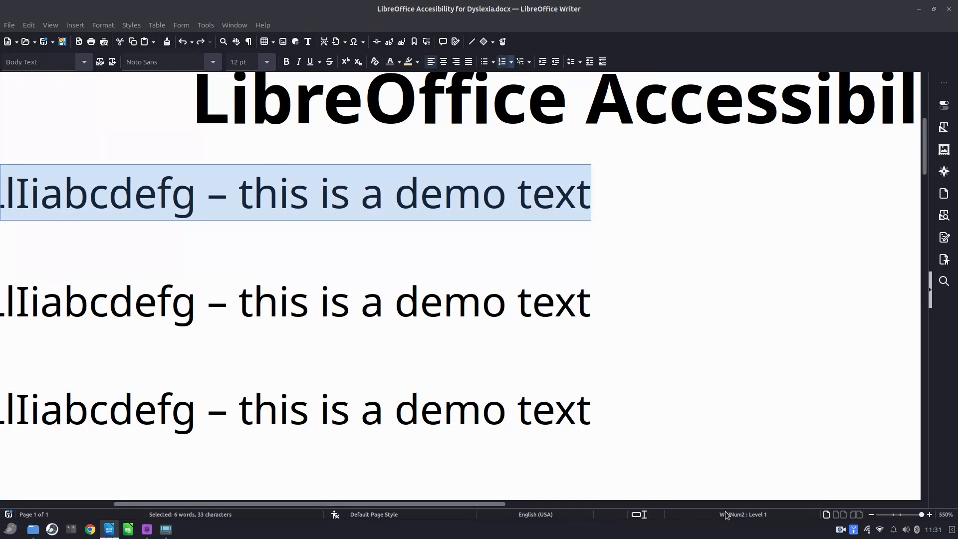
{"action": "left_click_drag", "start_coordinate": [253, 501], "coordinate": [141, 501]}
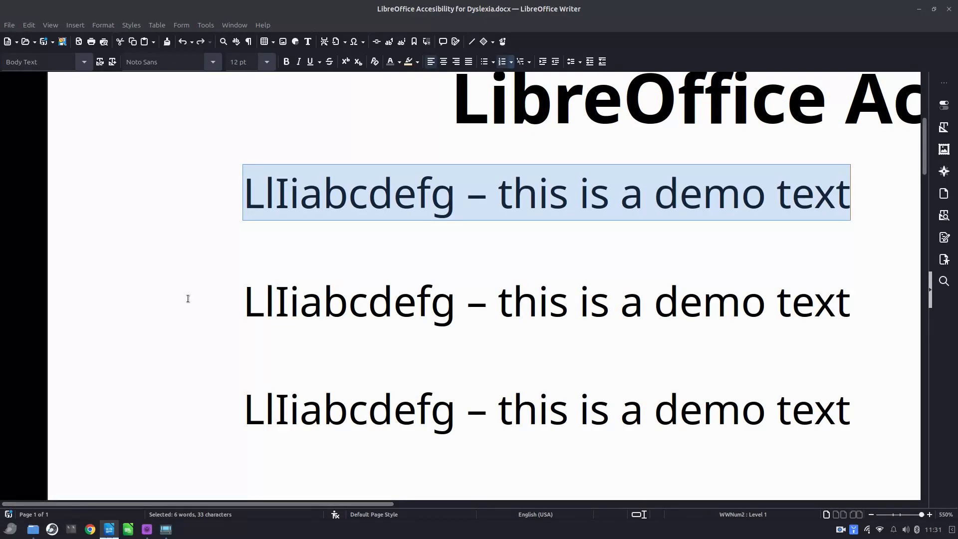
{"action": "left_click", "coordinate": [214, 62]}
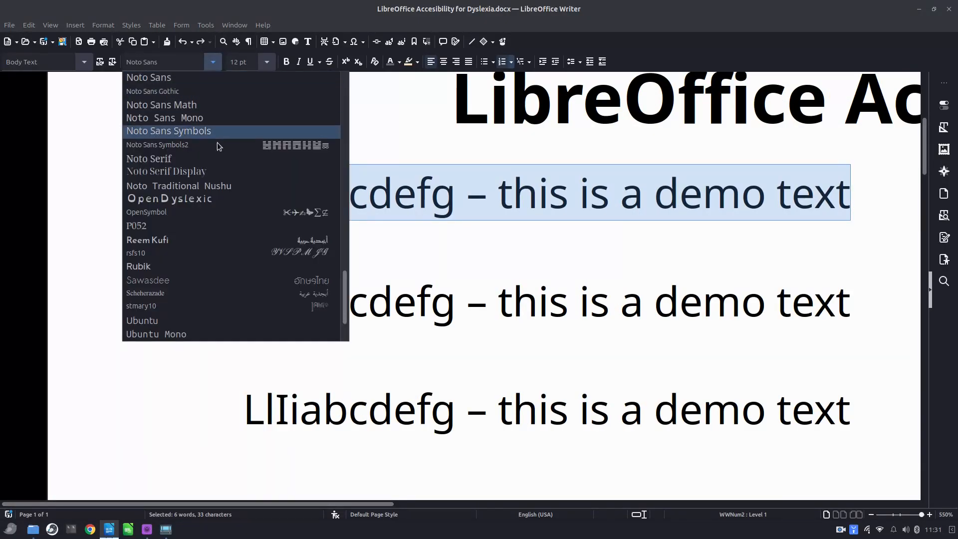
{"action": "left_click", "coordinate": [192, 159]}
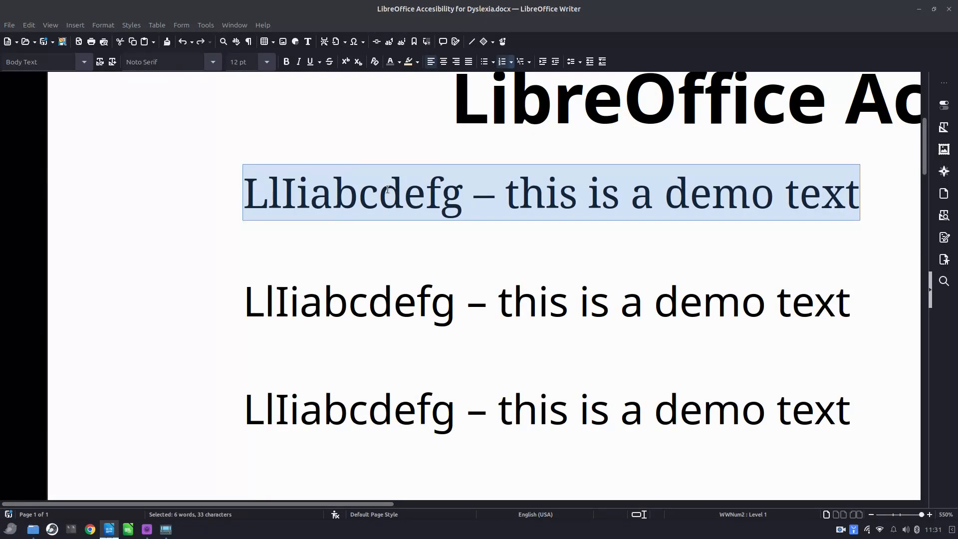
- Set the font of the entire third demo line to OpenDyslexic
{"action": "triple_click", "coordinate": [379, 315]}
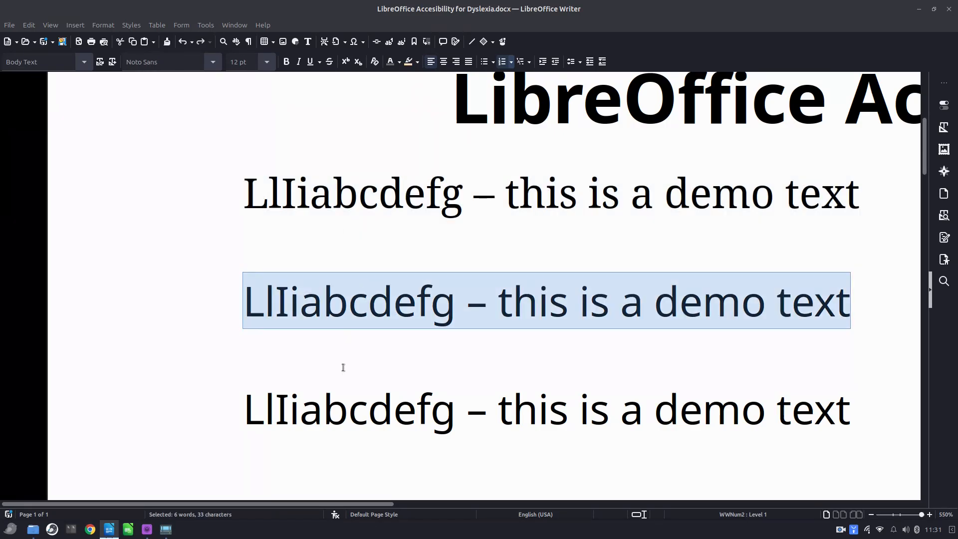
{"action": "triple_click", "coordinate": [319, 410]}
{"action": "right_click", "coordinate": [262, 159]}
{"action": "left_click", "coordinate": [213, 62]}
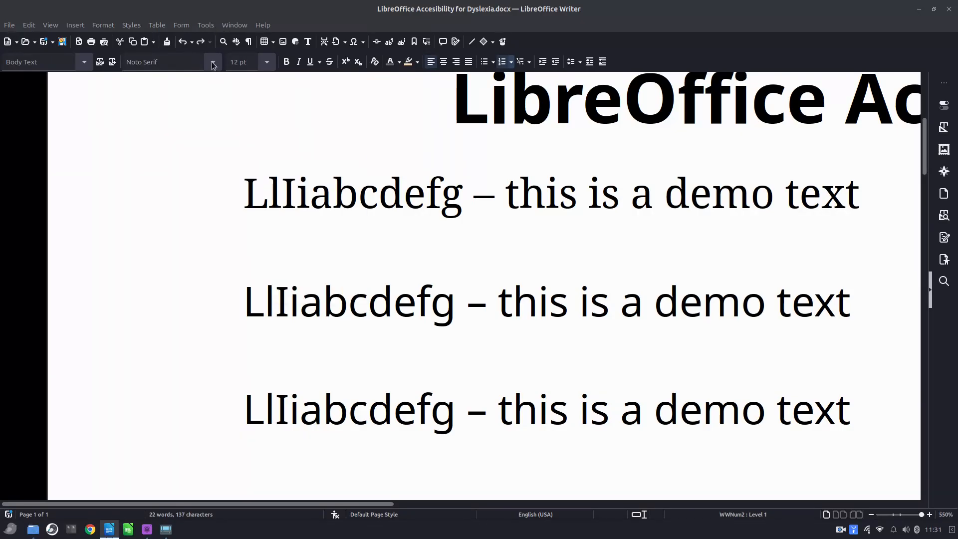
{"action": "left_click", "coordinate": [213, 61]}
{"action": "left_click", "coordinate": [195, 199]}
{"action": "triple_click", "coordinate": [343, 405]}
{"action": "left_click", "coordinate": [213, 62]}
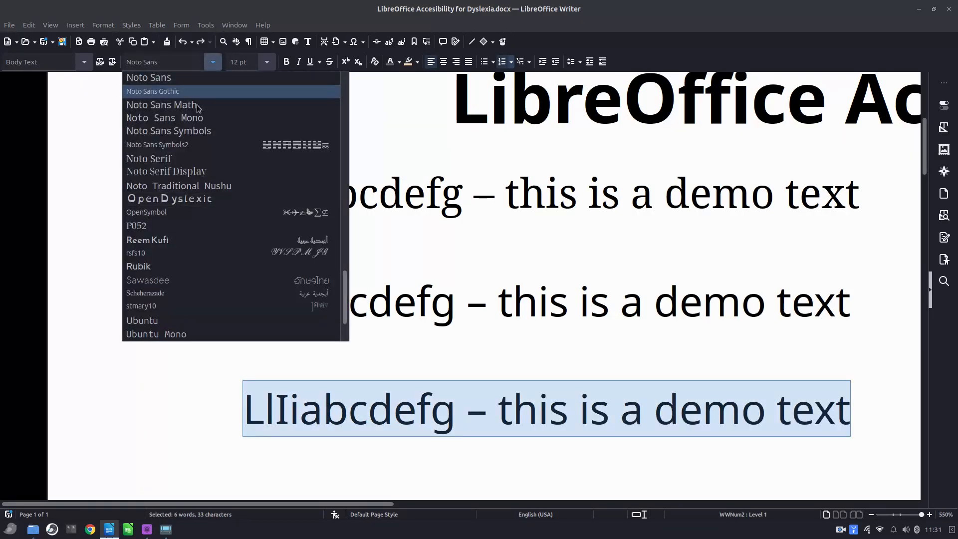
{"action": "left_click", "coordinate": [187, 199]}
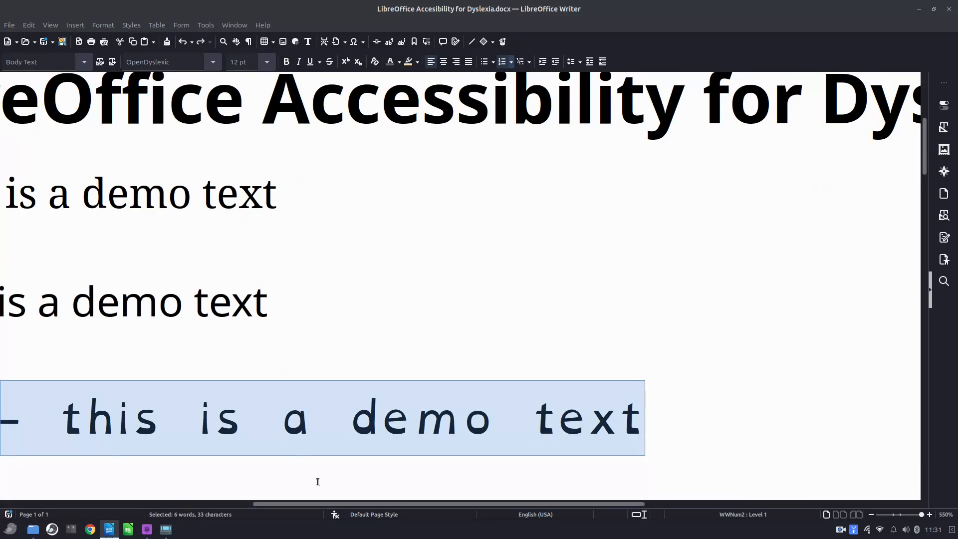
- Compare the lowercase l and capital I in the second and first demo lines by highlighting each pair
{"action": "left_click_drag", "start_coordinate": [318, 504], "coordinate": [46, 477]}
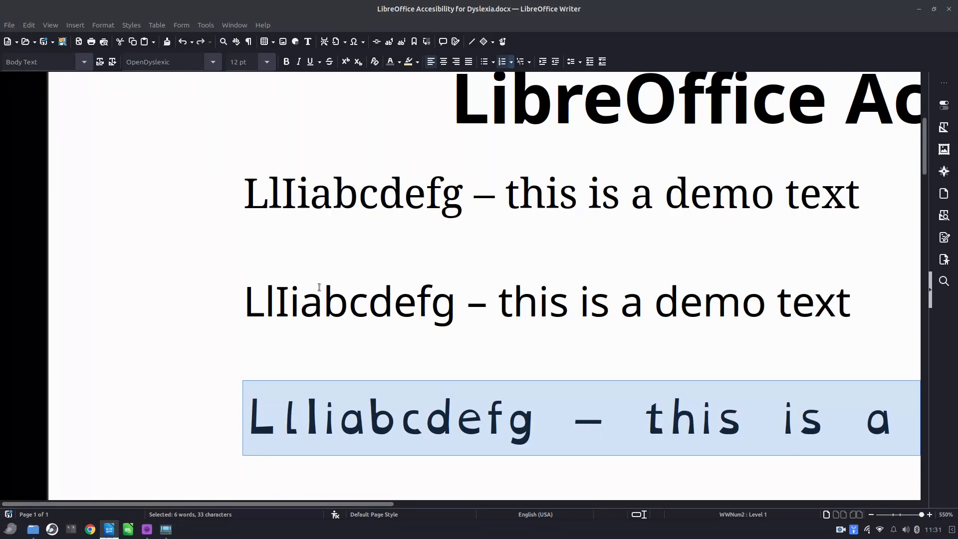
{"action": "scroll", "coordinate": [257, 242], "scroll_direction": "up", "scroll_amount": 1, "text": "ctrl"}
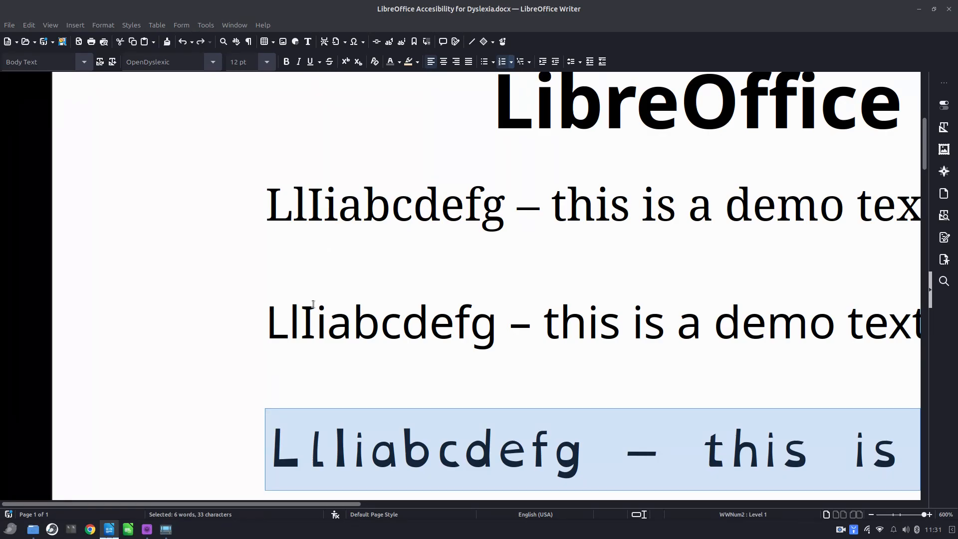
{"action": "left_click_drag", "start_coordinate": [314, 317], "coordinate": [291, 318]}
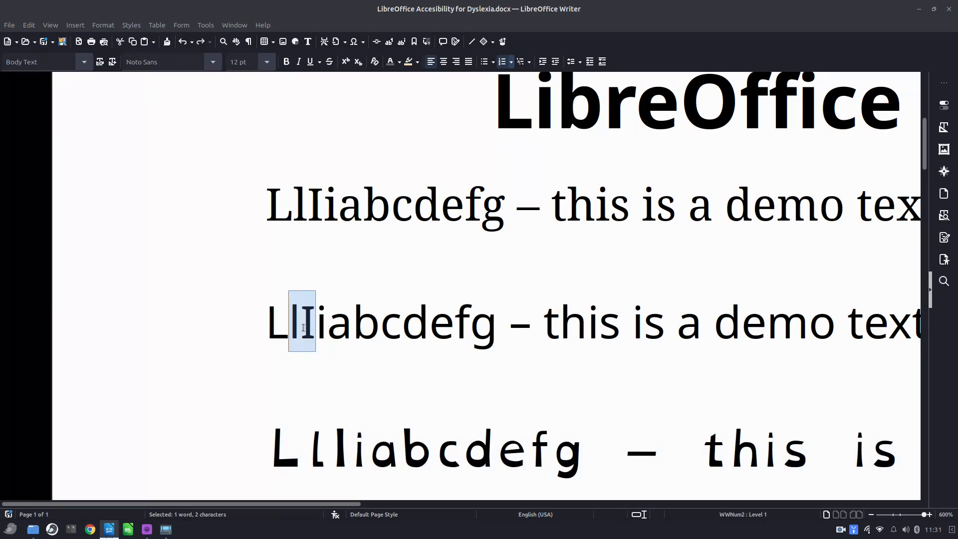
{"action": "left_click_drag", "start_coordinate": [324, 198], "coordinate": [294, 199]}
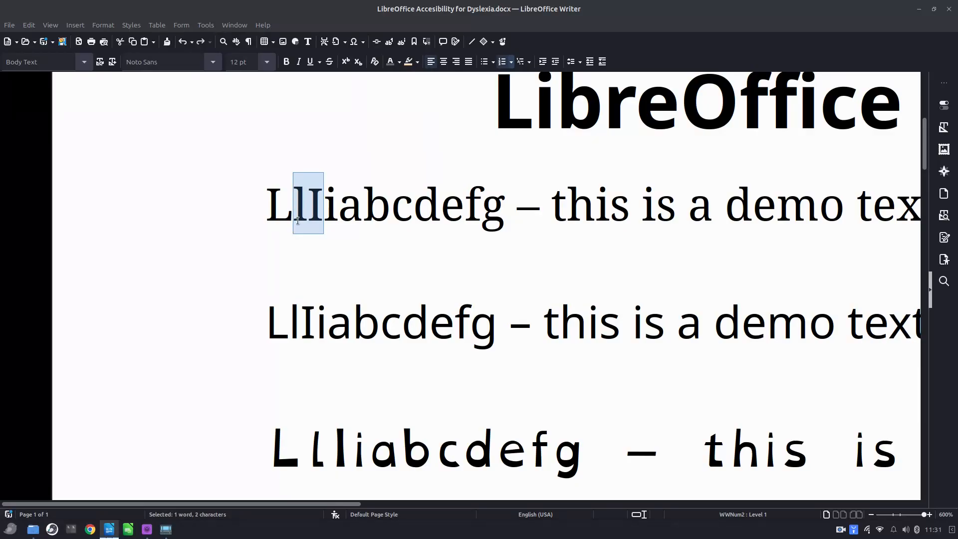
- Set the font of the entire second demo line to Liberation Sans
{"action": "triple_click", "coordinate": [310, 318]}
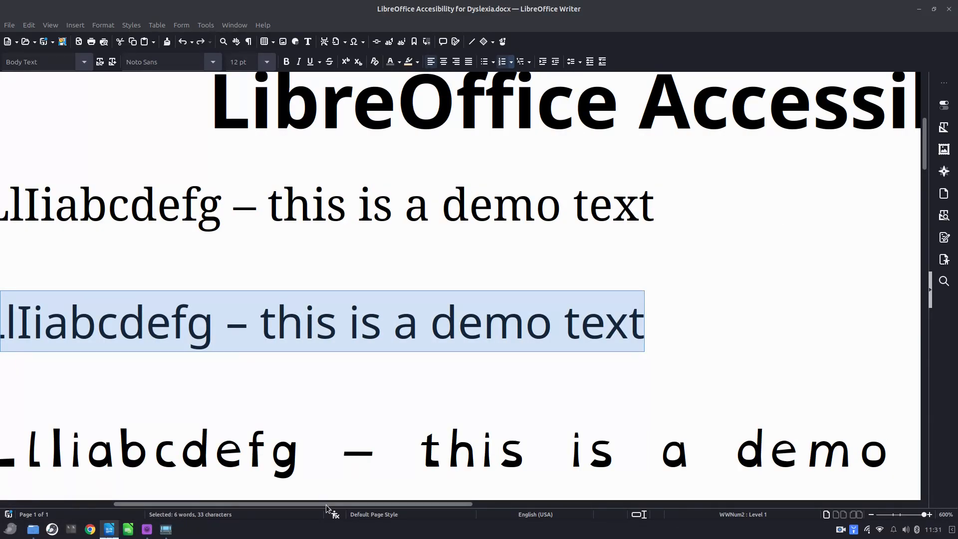
{"action": "scroll", "coordinate": [233, 306], "scroll_direction": "left", "scroll_amount": 5}
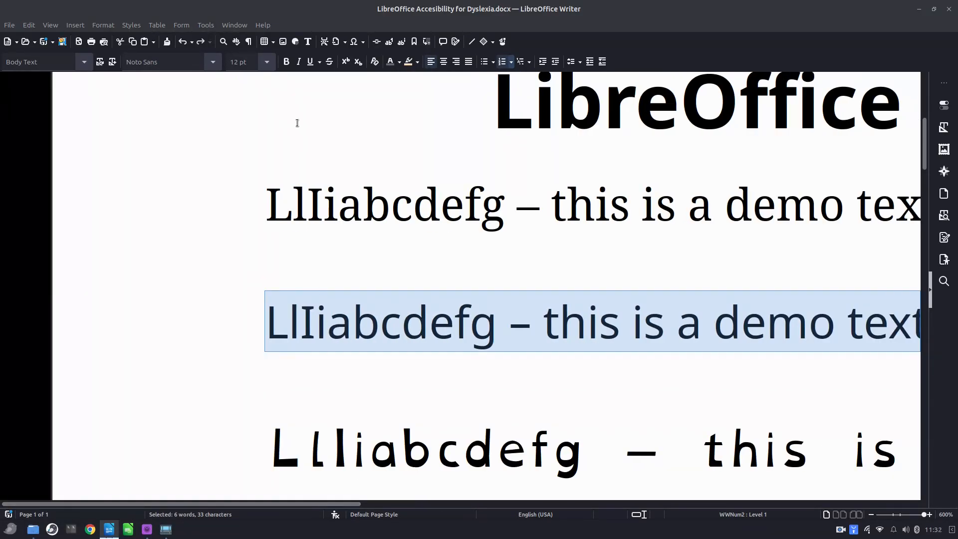
{"action": "left_click", "coordinate": [213, 63]}
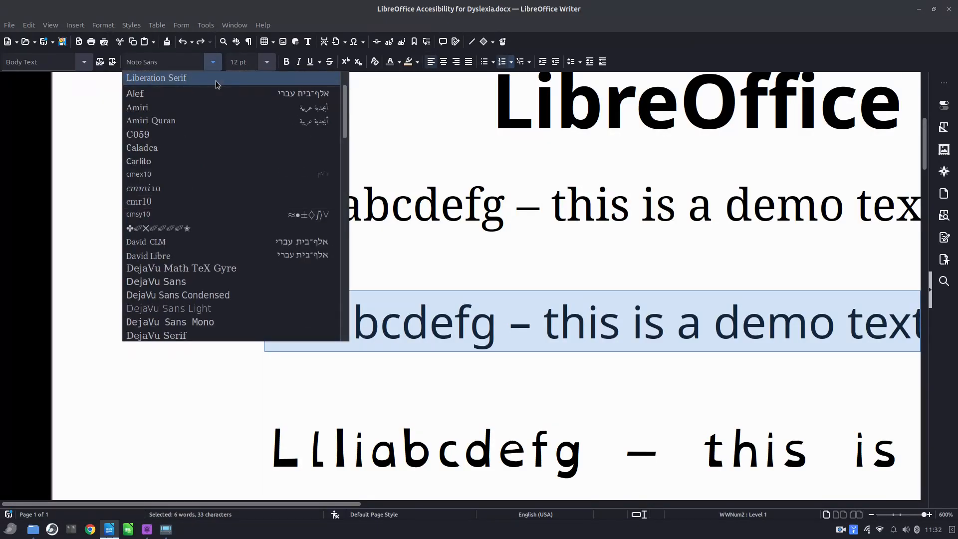
{"action": "scroll", "coordinate": [215, 80], "scroll_direction": "down", "scroll_amount": 5}
{"action": "scroll", "coordinate": [216, 80], "scroll_direction": "up", "scroll_amount": 5}
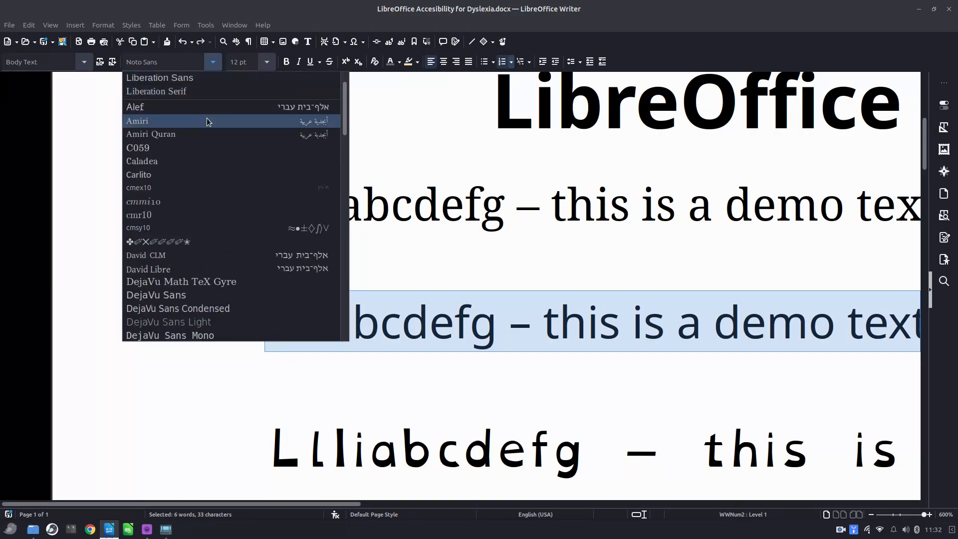
{"action": "left_click", "coordinate": [206, 79]}
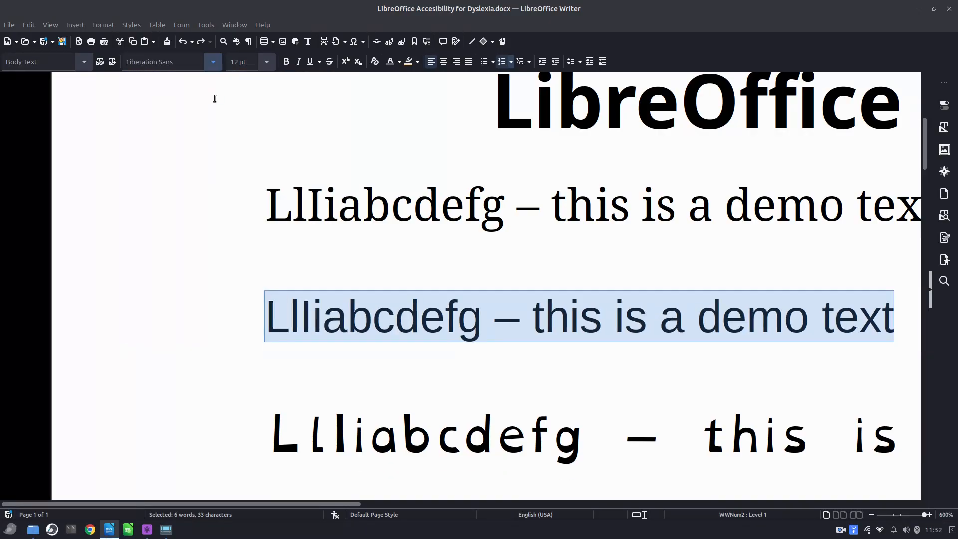
- Highlight the lowercase l and capital I in the Liberation Sans line to examine how alike they look
{"action": "left_click", "coordinate": [306, 319]}
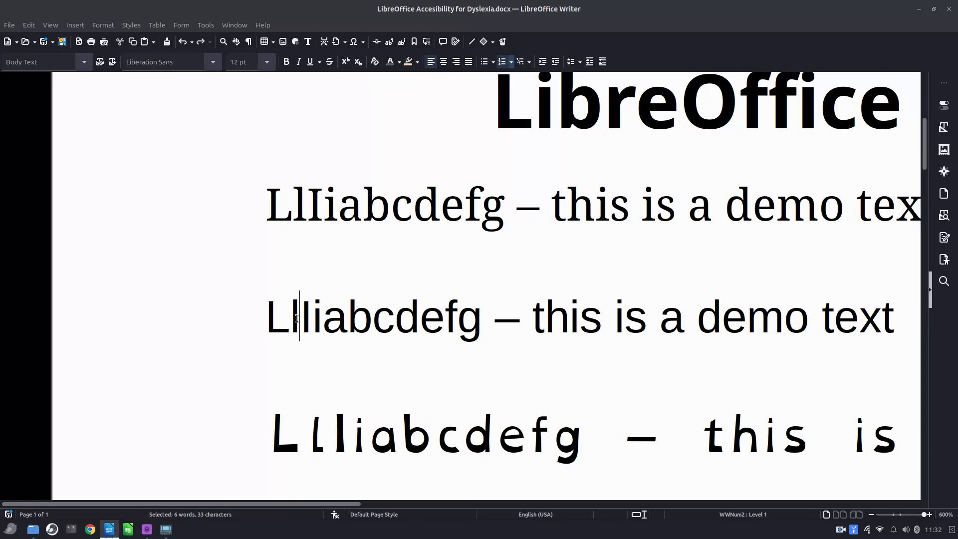
{"action": "left_click", "coordinate": [295, 317]}
{"action": "left_click_drag", "start_coordinate": [295, 318], "coordinate": [312, 320]}
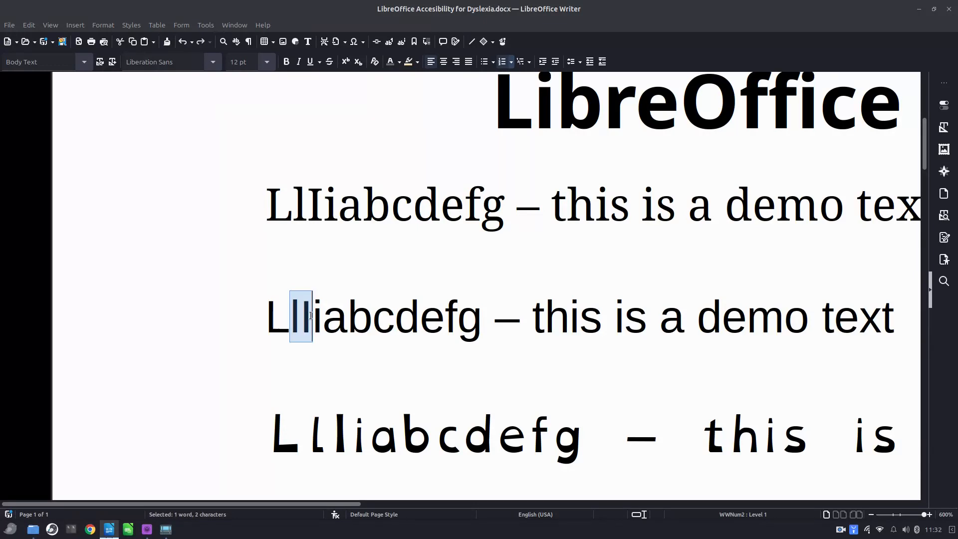
{"action": "left_click_drag", "start_coordinate": [307, 315], "coordinate": [307, 306]}
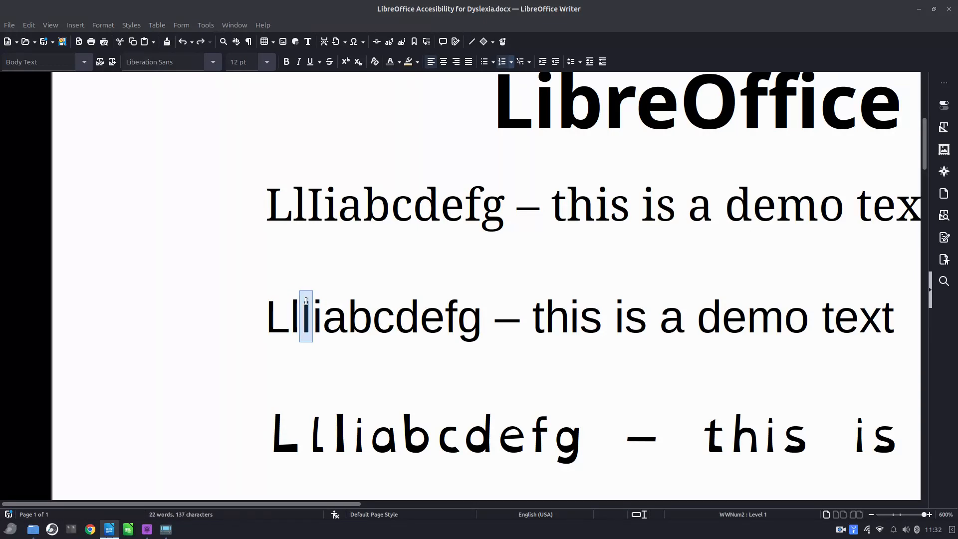
{"action": "left_click", "coordinate": [313, 313]}
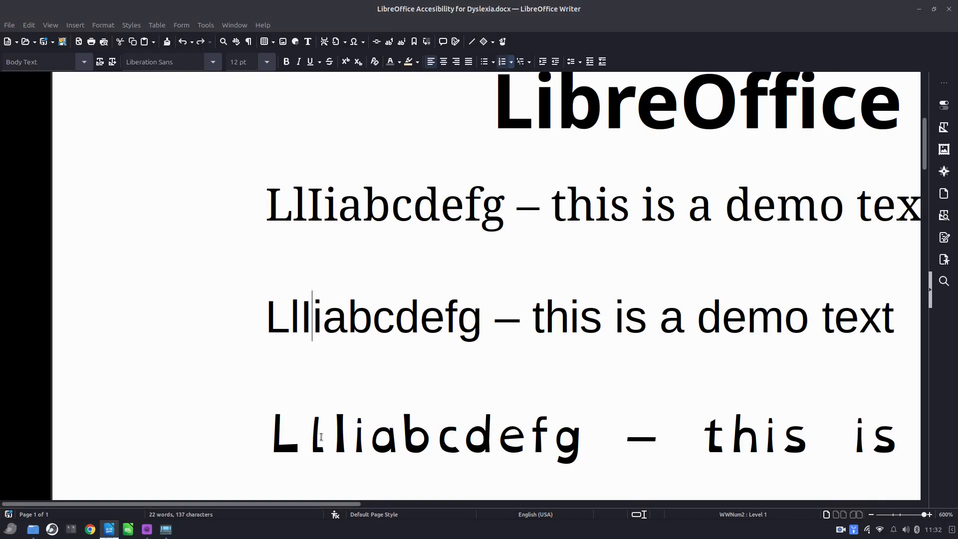
- Highlight L, l, I and i one at a time in the OpenDyslexic line to examine their distinct shapes
{"action": "left_click", "coordinate": [271, 436]}
{"action": "left_click_drag", "start_coordinate": [295, 446], "coordinate": [271, 442]}
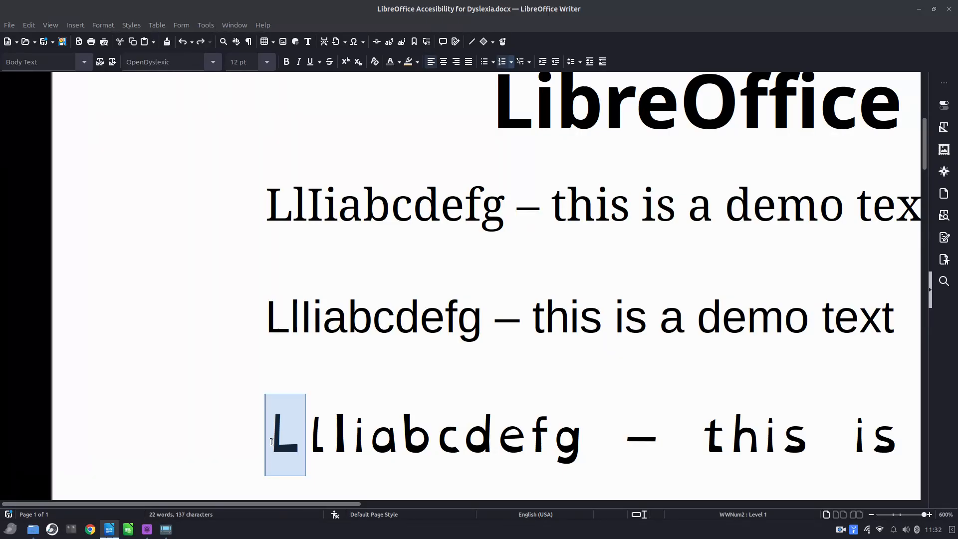
{"action": "left_click_drag", "start_coordinate": [329, 441], "coordinate": [312, 442]}
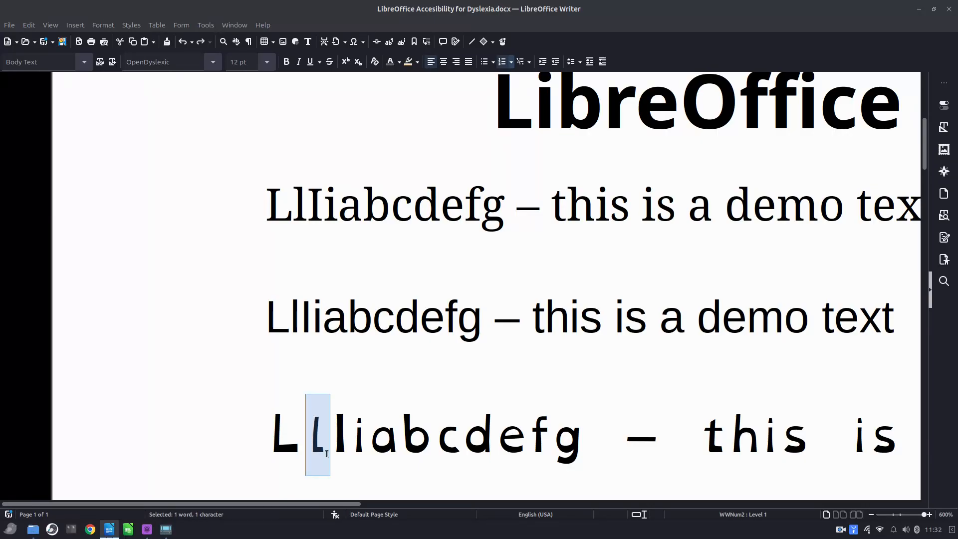
{"action": "left_click", "coordinate": [344, 444]}
{"action": "key", "text": "shift+Left"}
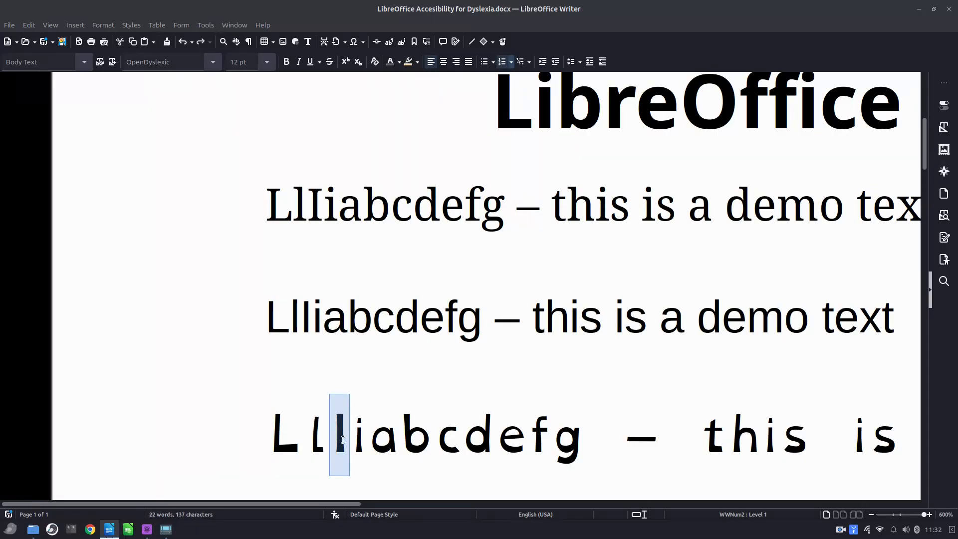
{"action": "left_click", "coordinate": [365, 446]}
{"action": "key", "text": "shift+Left"}
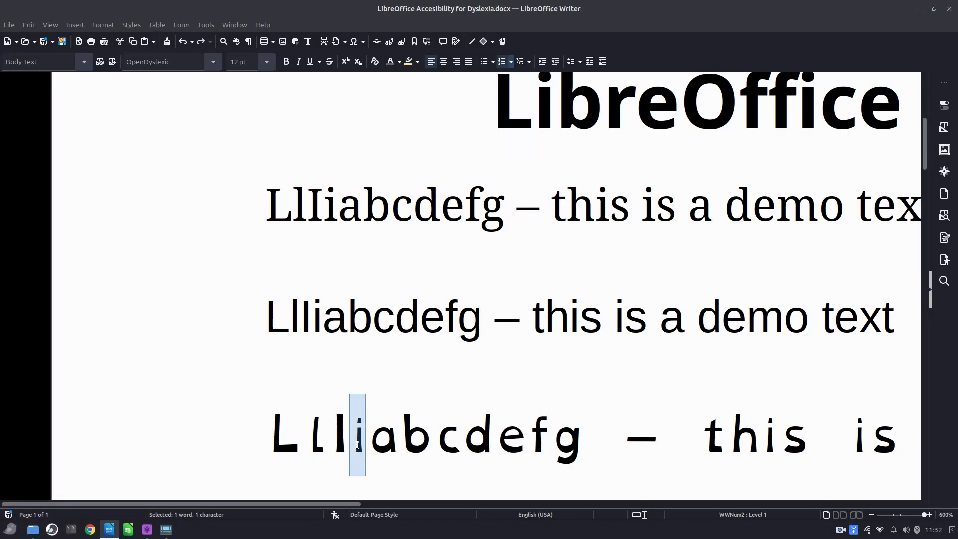
- Highlight the lowercase l and capital I in the Liberation Sans line, and the opening letters of the OpenDyslexic line, to compare their shapes
{"action": "left_click", "coordinate": [369, 445]}
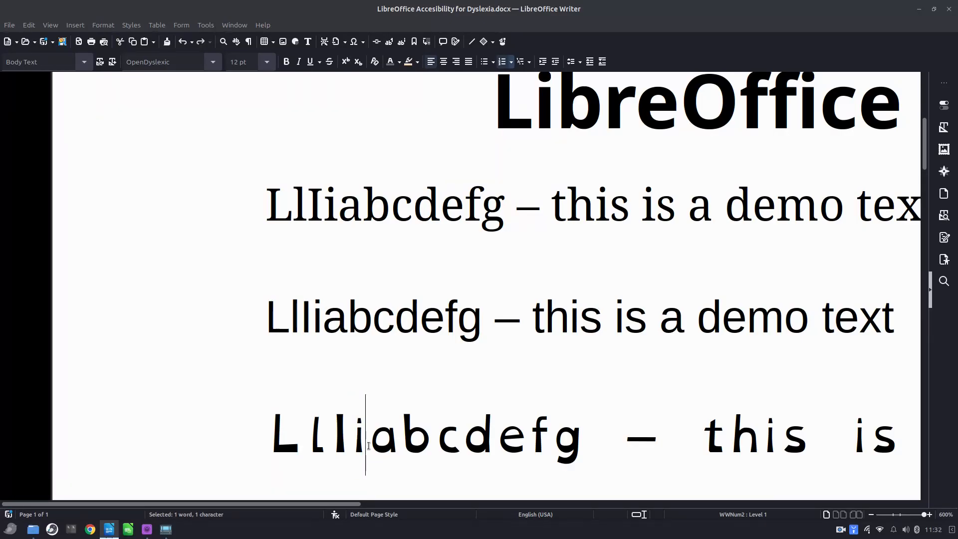
{"action": "key", "text": "Left"}
{"action": "left_click_drag", "start_coordinate": [312, 319], "coordinate": [291, 319]}
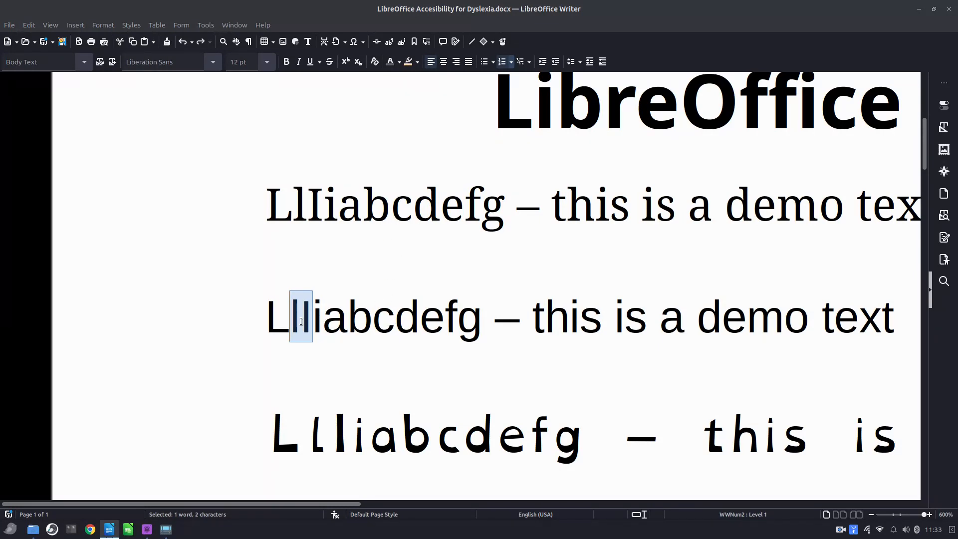
{"action": "left_click_drag", "start_coordinate": [329, 446], "coordinate": [265, 446]}
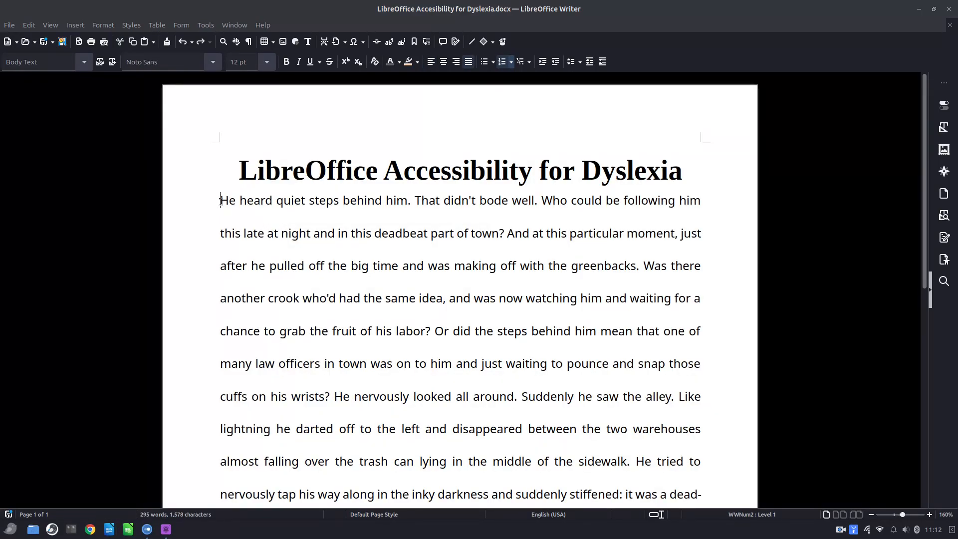
- Set the font size of the body text from "He heard quiet steps" through "part of town?" to 7 pt
{"action": "left_click_drag", "start_coordinate": [221, 201], "coordinate": [503, 223]}
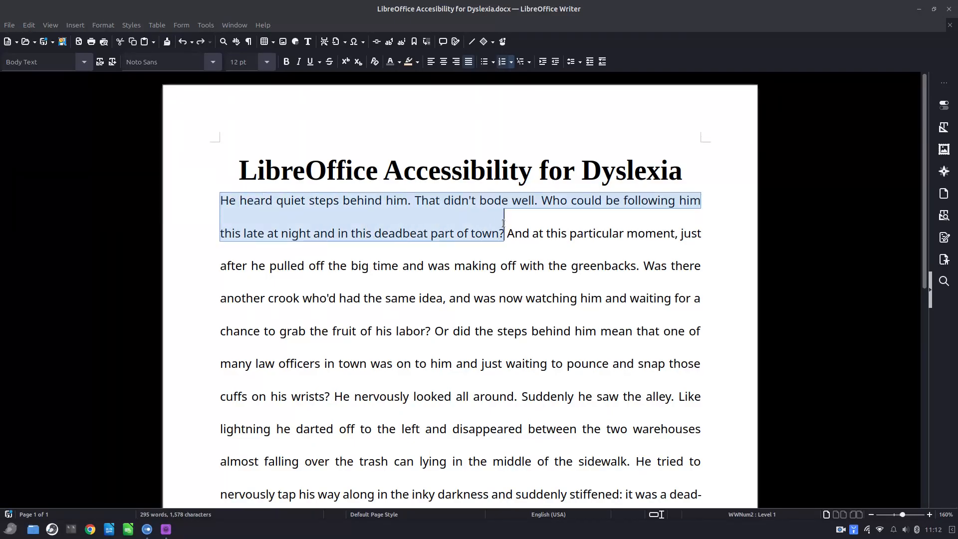
{"action": "left_click", "coordinate": [310, 226]}
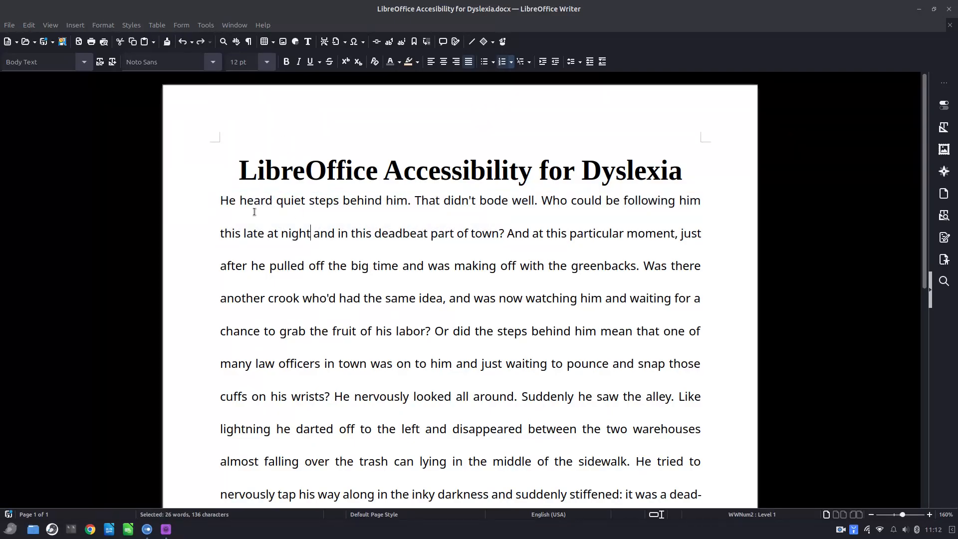
{"action": "left_click_drag", "start_coordinate": [219, 200], "coordinate": [504, 233]}
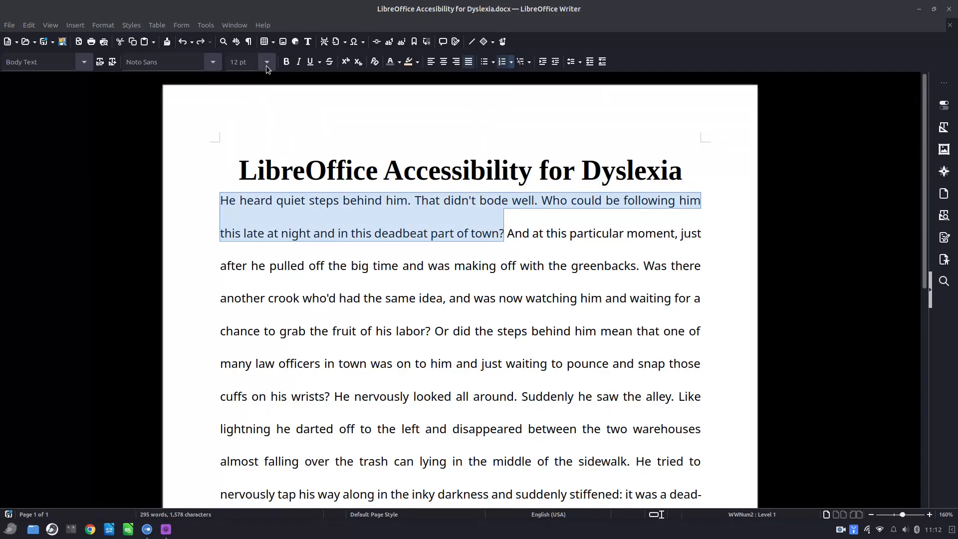
{"action": "left_click", "coordinate": [267, 62]}
{"action": "left_click", "coordinate": [262, 90]}
{"action": "left_click", "coordinate": [436, 202]}
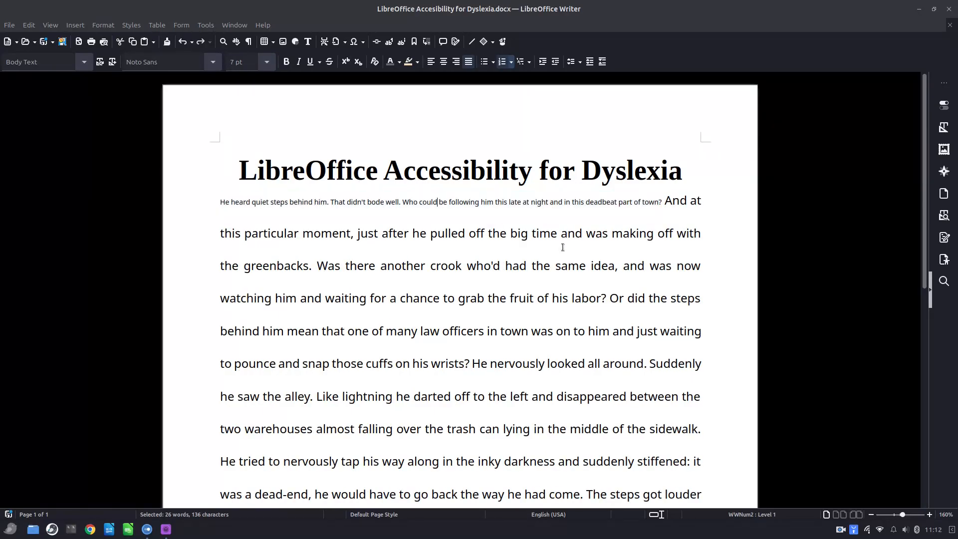
- Set the font size of the shrunken opening sentences of the body text back to 12 pt
{"action": "left_click_drag", "start_coordinate": [217, 205], "coordinate": [666, 205]}
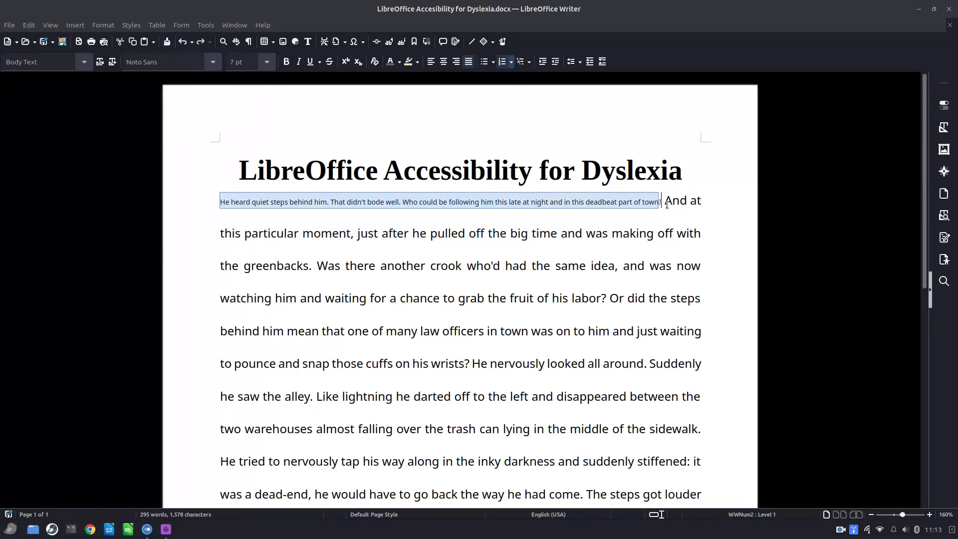
{"action": "left_click", "coordinate": [266, 62]}
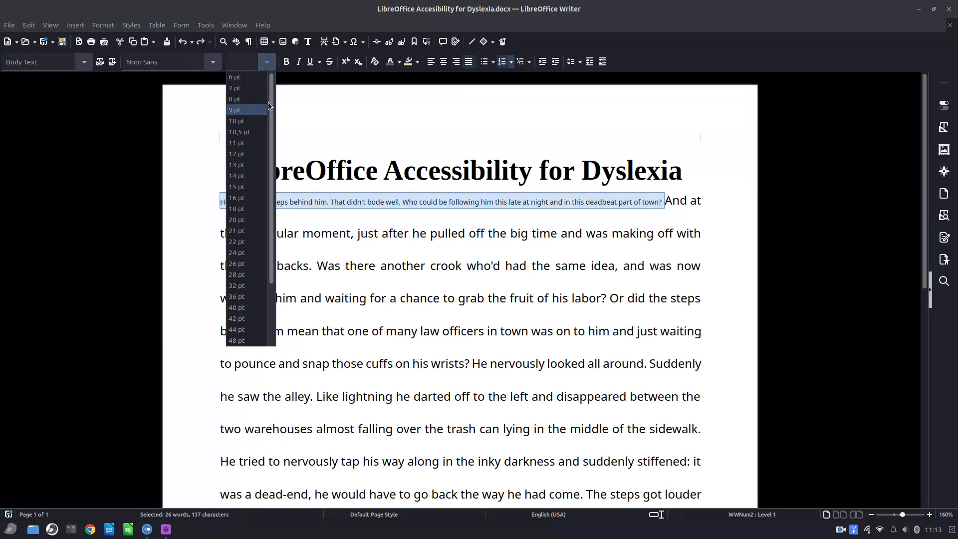
{"action": "left_click", "coordinate": [250, 154]}
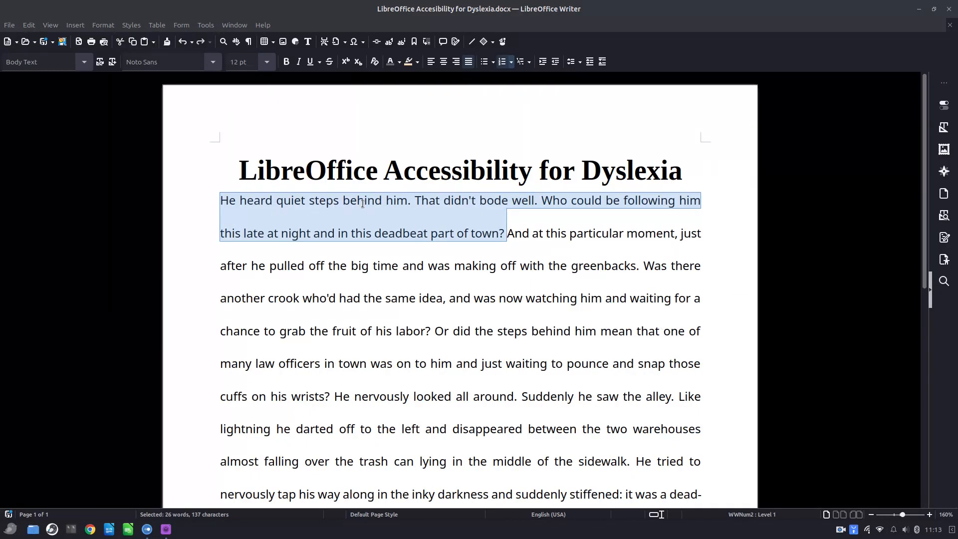
{"action": "left_click", "coordinate": [437, 218]}
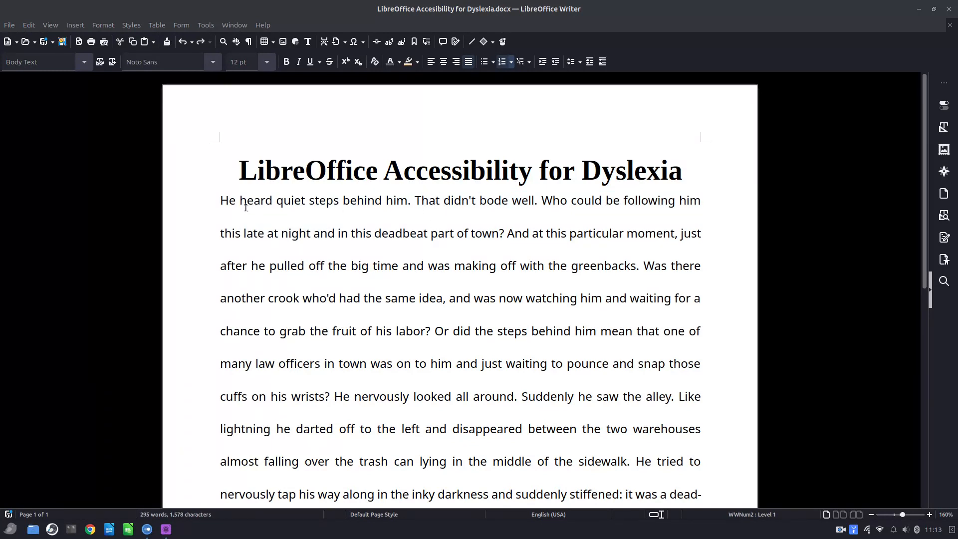
- Set the line spacing of the body paragraph to single (1)
{"action": "double_click", "coordinate": [223, 201]}
{"action": "left_click_drag", "start_coordinate": [348, 241], "coordinate": [679, 397]}
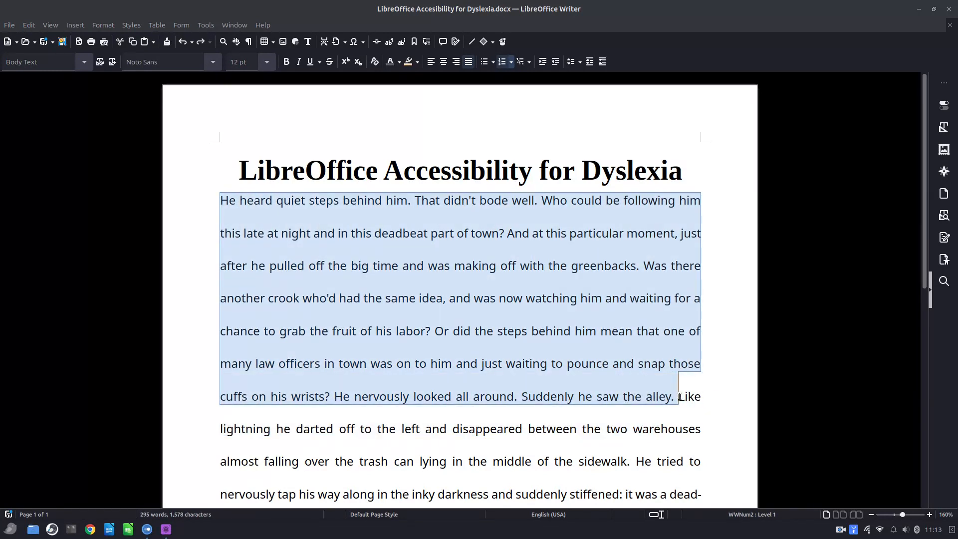
{"action": "left_click", "coordinate": [572, 64]}
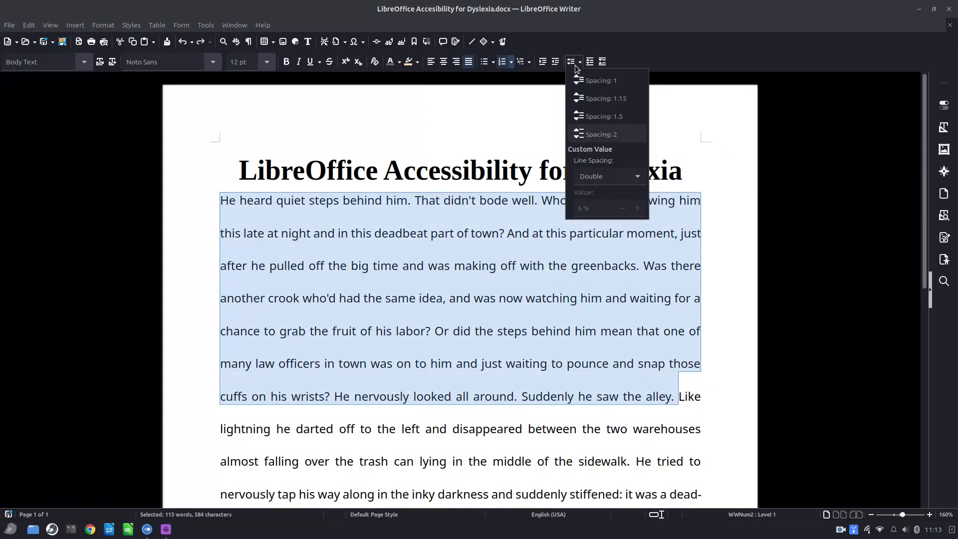
{"action": "left_click", "coordinate": [602, 81]}
{"action": "left_click", "coordinate": [523, 201]}
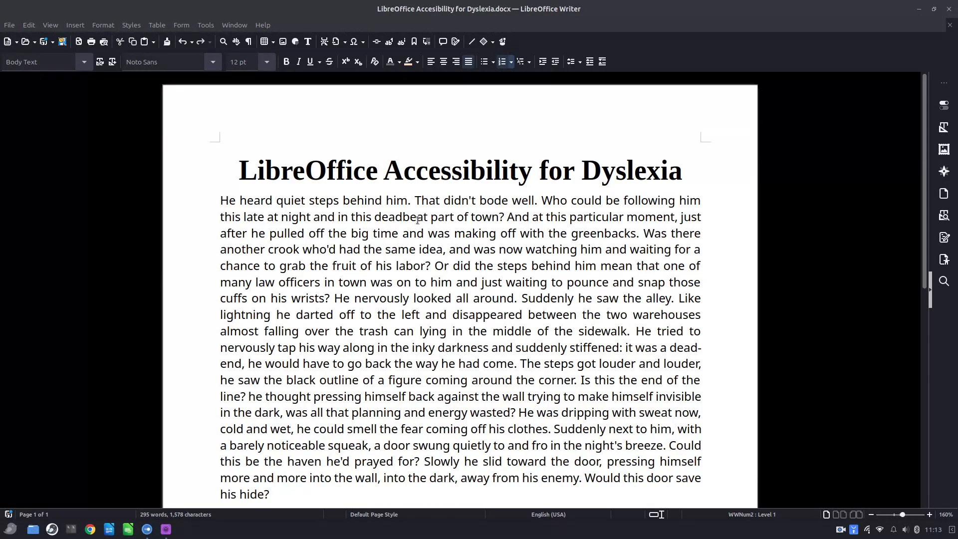
- Select the whole body paragraph and try line spacings of 1.5 and 1.15
{"action": "left_click_drag", "start_coordinate": [220, 201], "coordinate": [336, 491]}
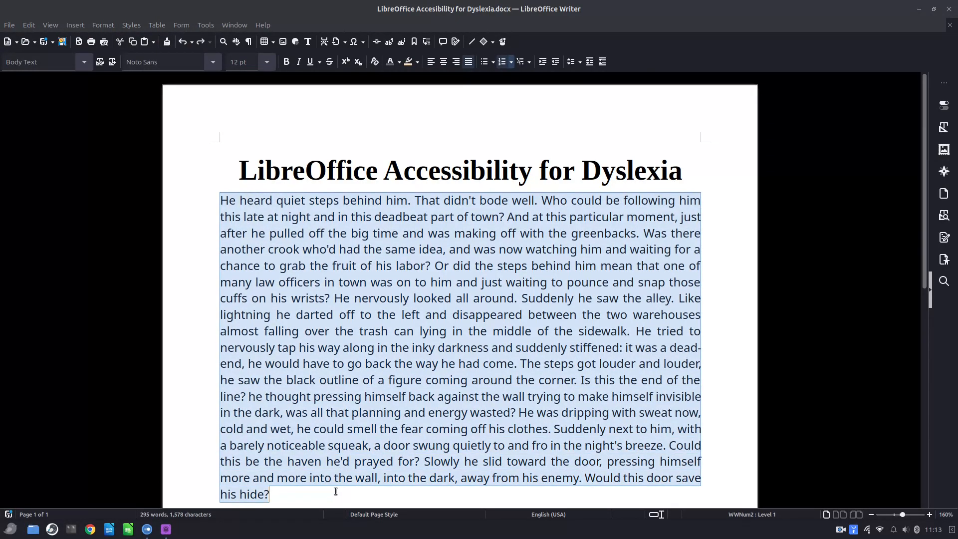
{"action": "left_click", "coordinate": [574, 64]}
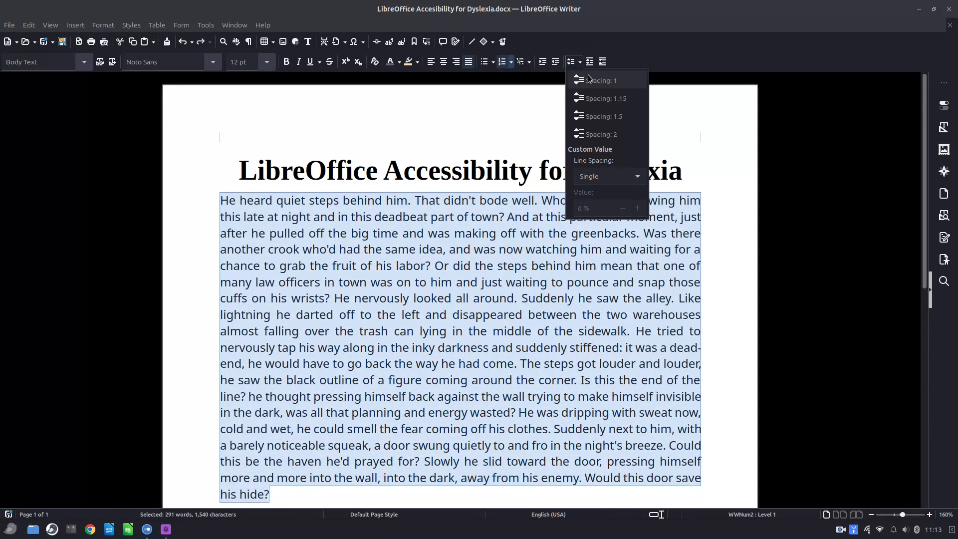
{"action": "left_click", "coordinate": [621, 118]}
{"action": "left_click", "coordinate": [575, 62]}
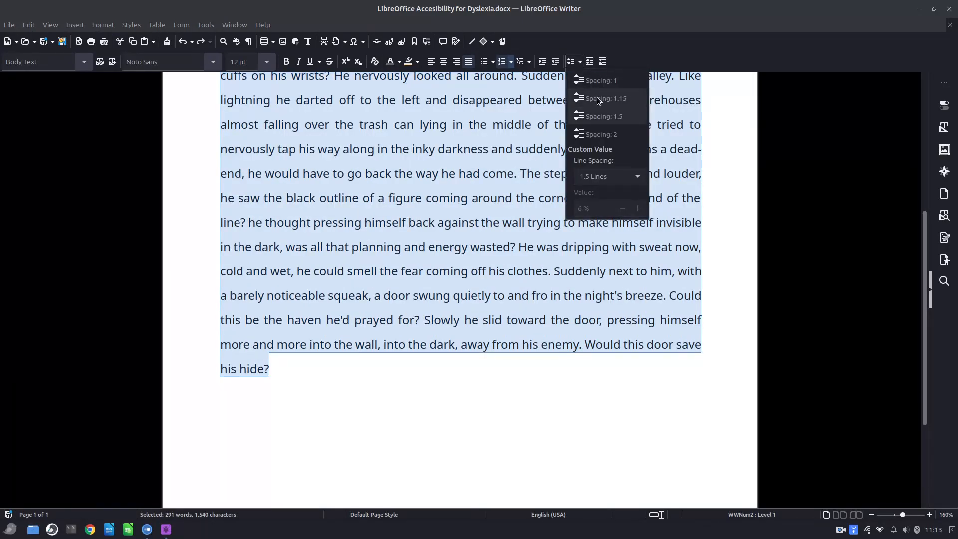
{"action": "left_click", "coordinate": [599, 99]}
- Set the line spacing of the whole body paragraph to 2 and return to the start of the text
{"action": "left_click", "coordinate": [574, 62]}
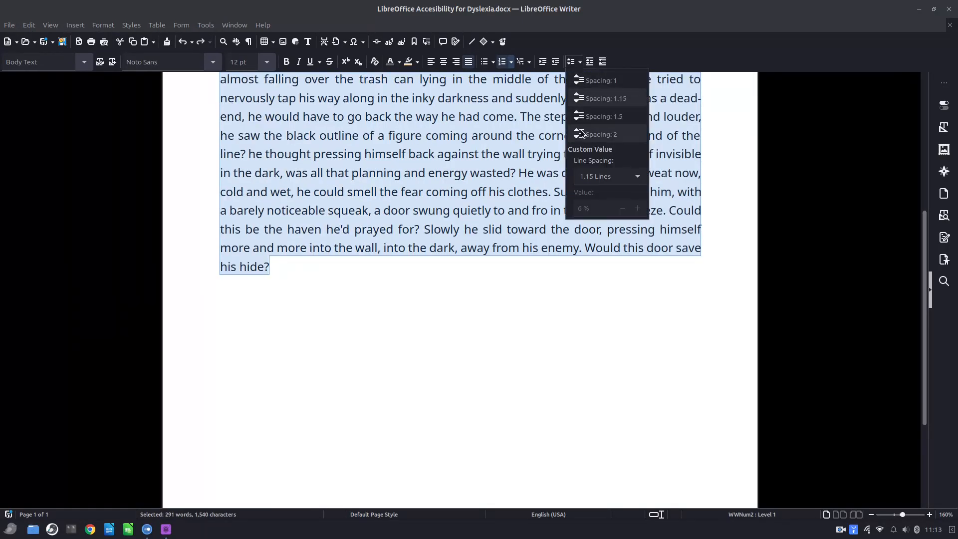
{"action": "left_click", "coordinate": [601, 134]}
{"action": "scroll", "coordinate": [549, 207], "scroll_direction": "up", "scroll_amount": 10}
{"action": "left_click", "coordinate": [244, 204]}
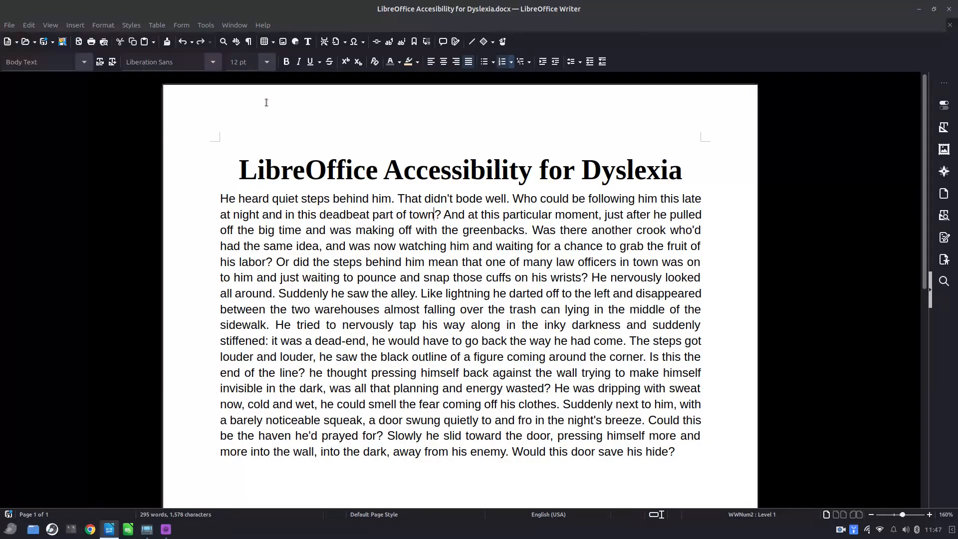
- In the Writer options for basic Western fonts, set the default font to Liberation Sans
{"action": "left_click", "coordinate": [206, 25]}
{"action": "left_click", "coordinate": [295, 450]}
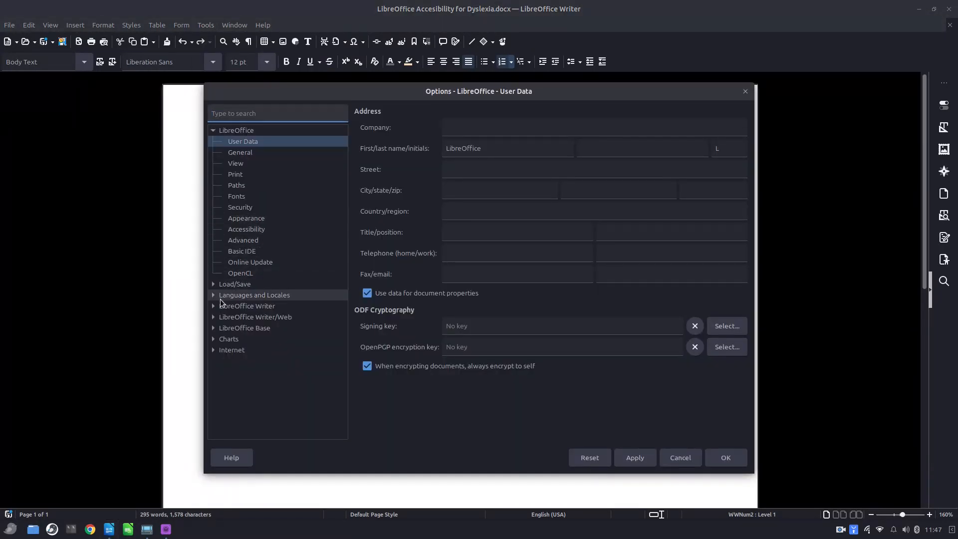
{"action": "left_click", "coordinate": [213, 306]}
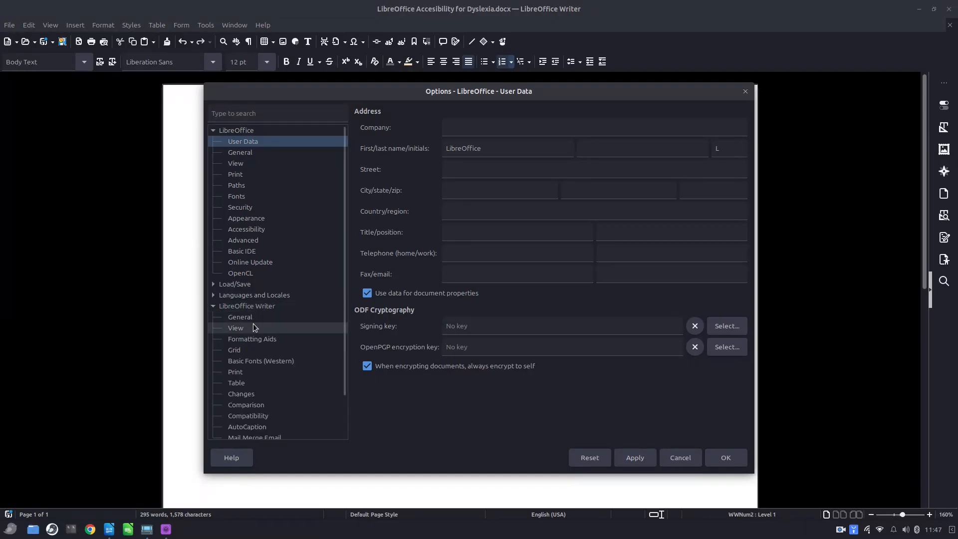
{"action": "left_click", "coordinate": [256, 362]}
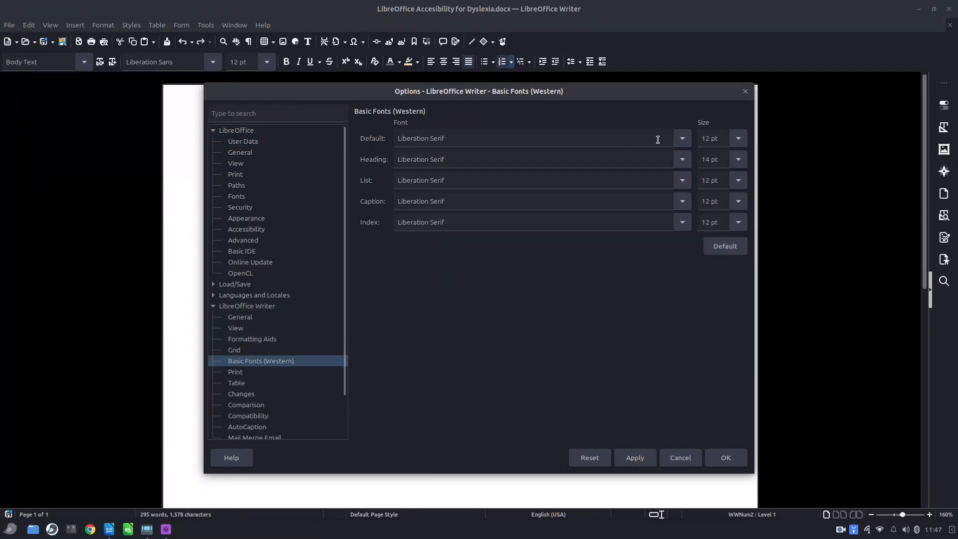
{"action": "left_click", "coordinate": [681, 139]}
{"action": "scroll", "coordinate": [511, 394], "scroll_direction": "down", "scroll_amount": 2}
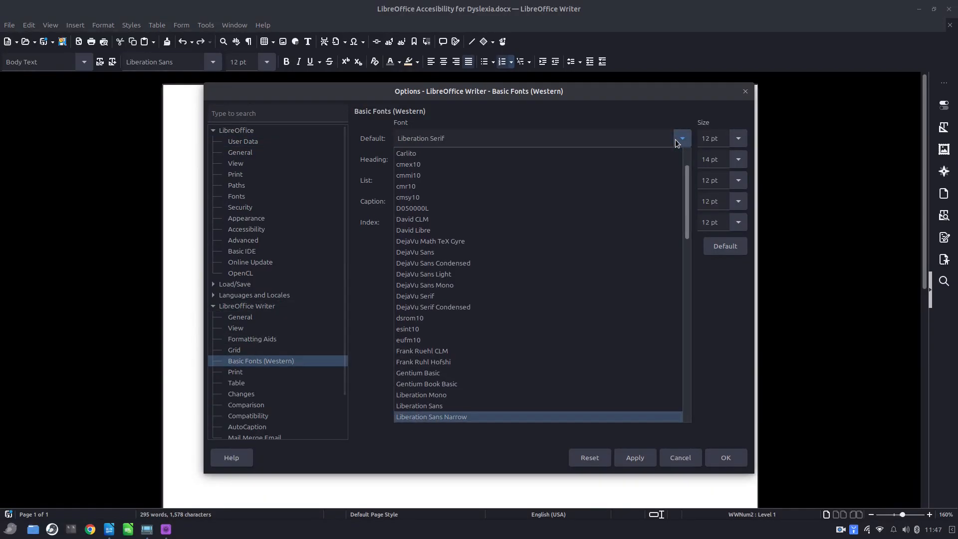
{"action": "left_click", "coordinate": [510, 406]}
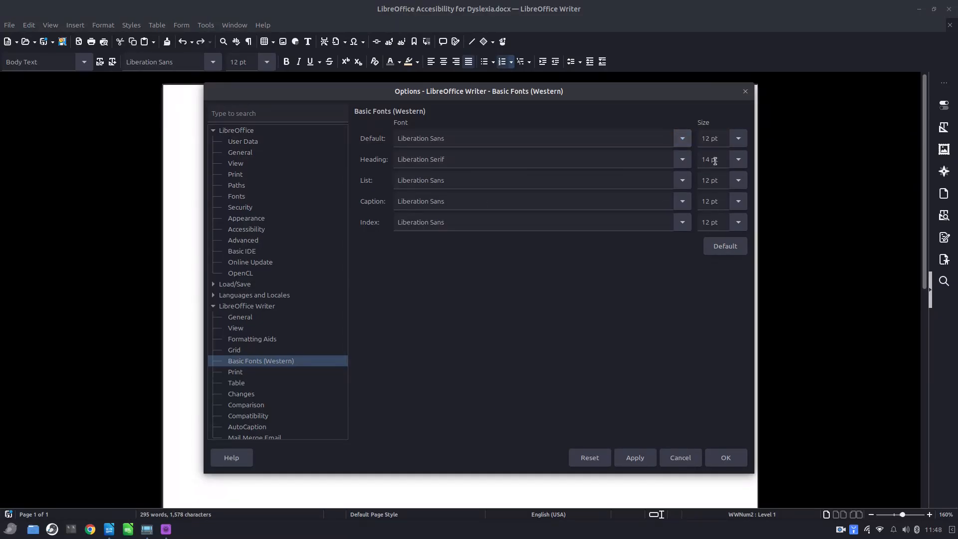
- Set the basic heading font to Liberation Sans
{"action": "left_click", "coordinate": [681, 164]}
{"action": "scroll", "coordinate": [445, 381], "scroll_direction": "down", "scroll_amount": 6}
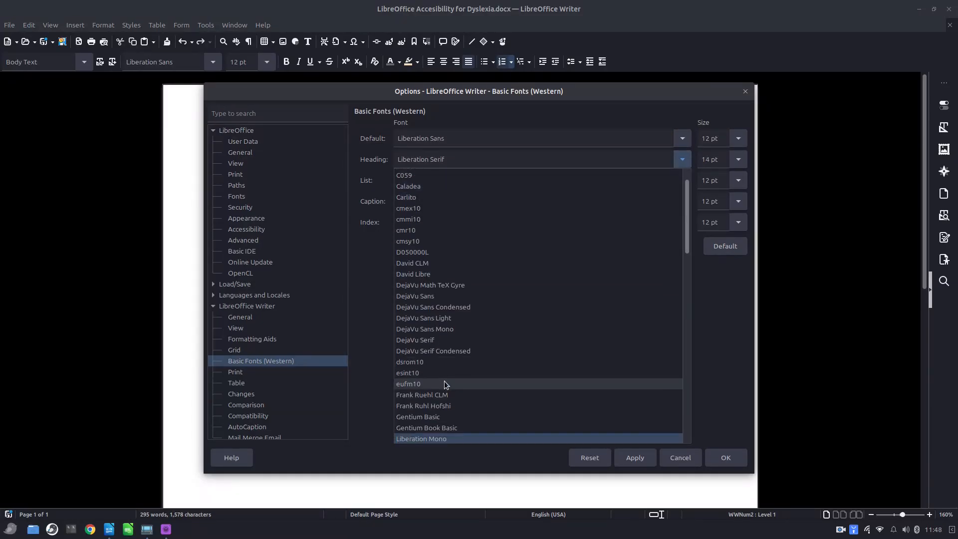
{"action": "left_click", "coordinate": [444, 417]}
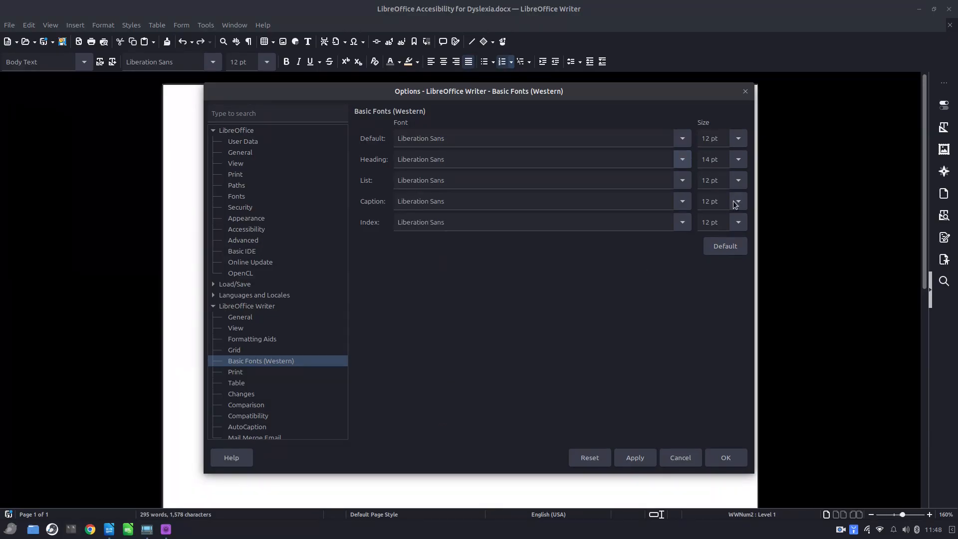
- Set the default basic font size to 13 pt, then apply and close the options
{"action": "left_click", "coordinate": [740, 140]}
{"action": "left_click", "coordinate": [713, 243]}
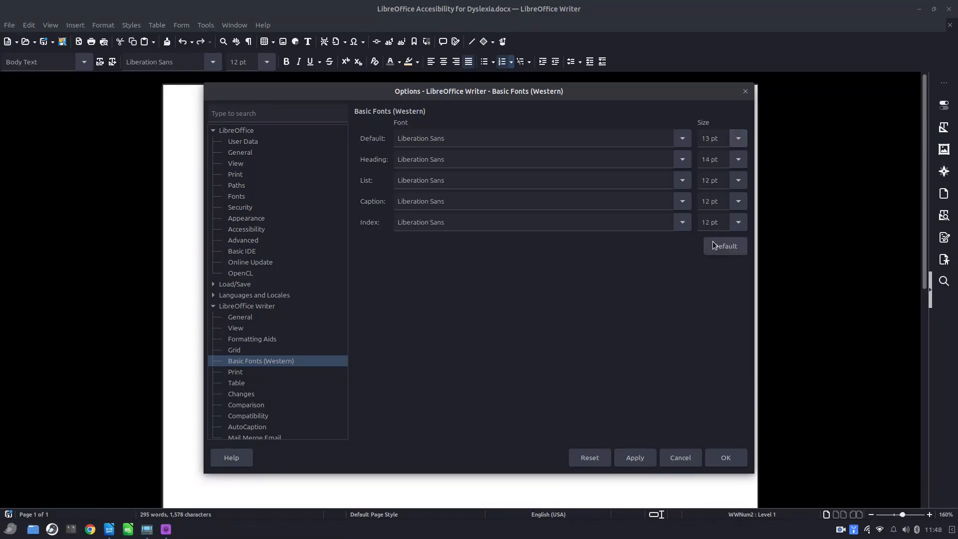
{"action": "left_click", "coordinate": [655, 458]}
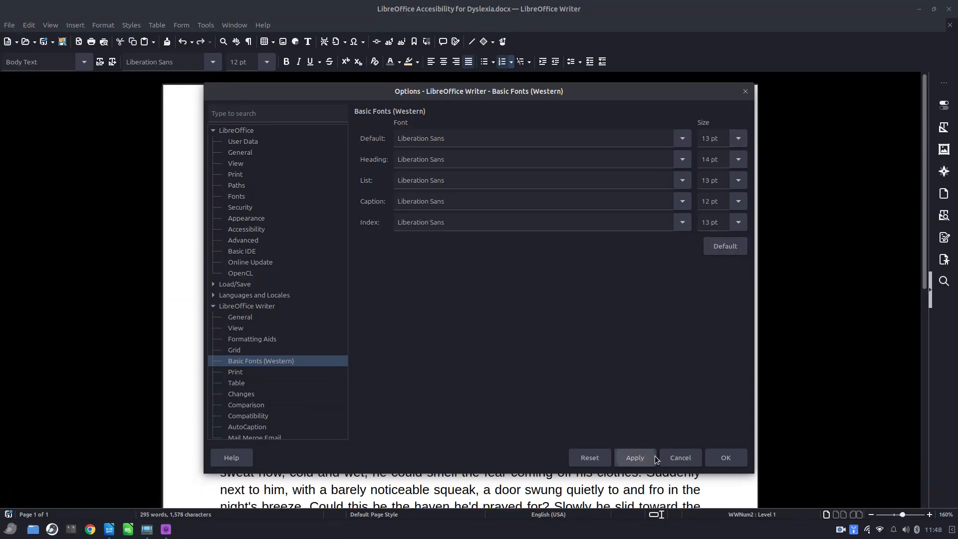
{"action": "left_click", "coordinate": [721, 459]}
- Edit the Body Text paragraph style to use 1.5 line spacing and apply the change
{"action": "left_click", "coordinate": [944, 127]}
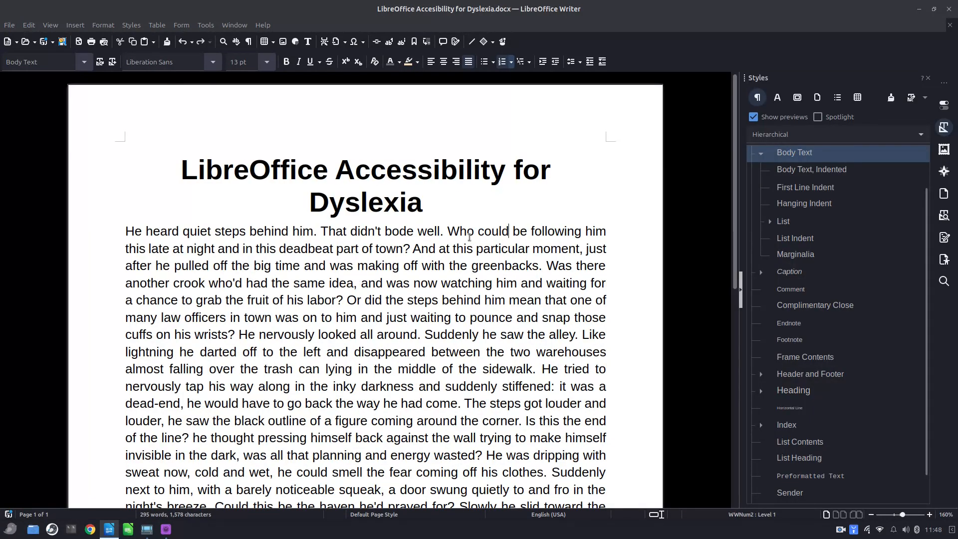
{"action": "right_click", "coordinate": [788, 156]}
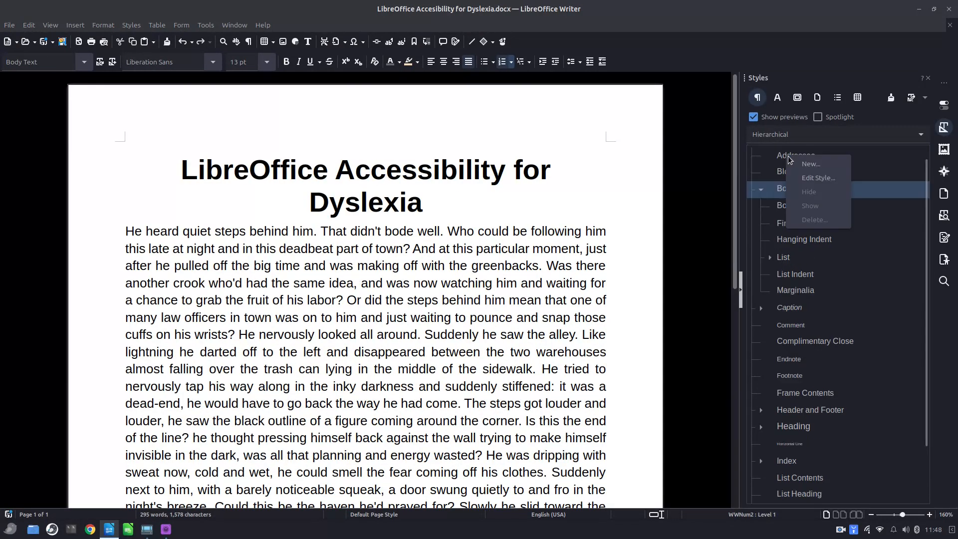
{"action": "left_click", "coordinate": [797, 175]}
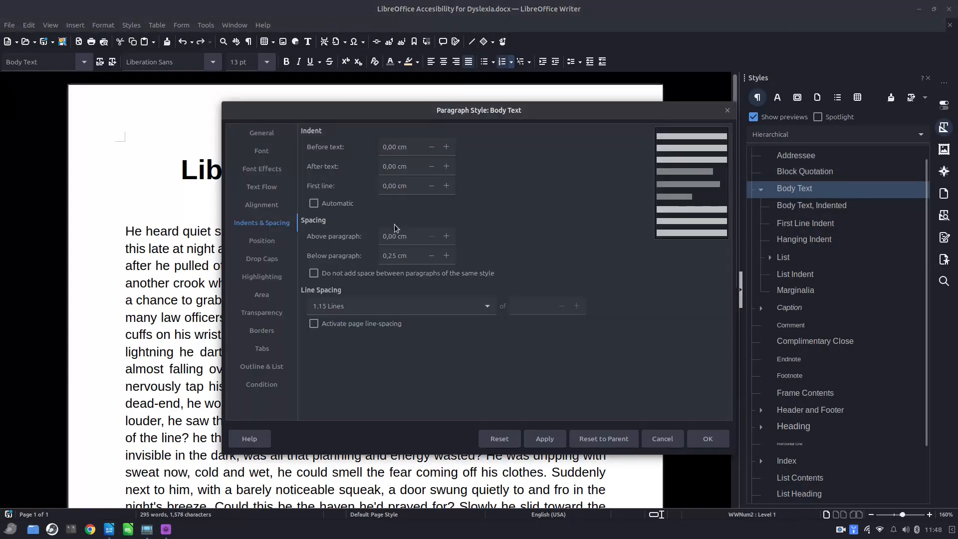
{"action": "left_click", "coordinate": [328, 309]}
{"action": "left_click", "coordinate": [339, 345]}
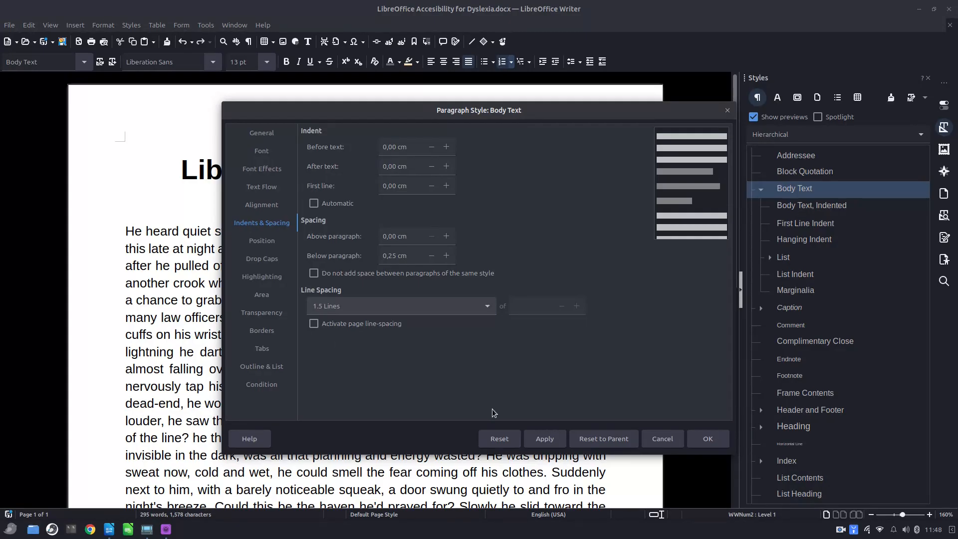
{"action": "left_click", "coordinate": [540, 437]}
{"action": "left_click", "coordinate": [706, 439]}
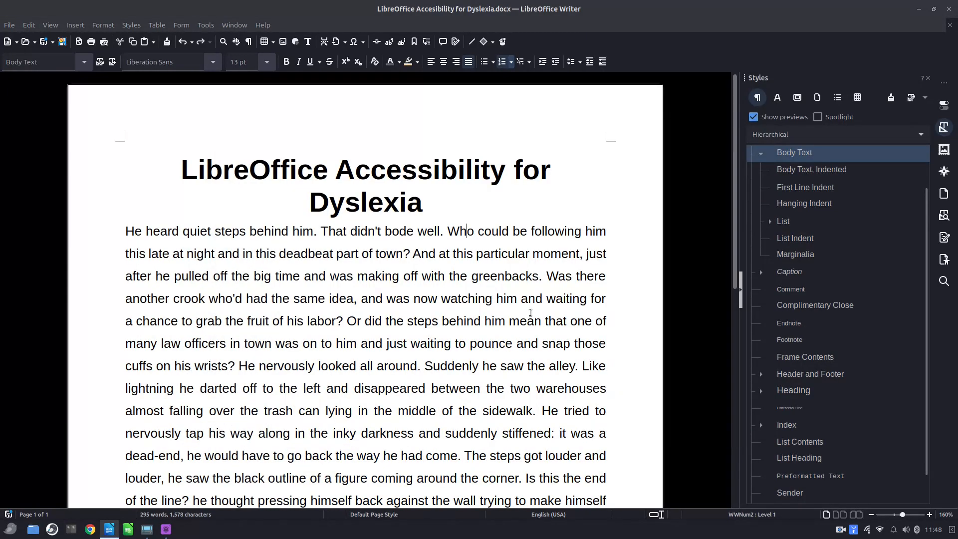
- Add the text "SDSD" in the Heading 1 style below the end of the body paragraph
{"action": "scroll", "coordinate": [439, 265], "scroll_direction": "down", "scroll_amount": 10}
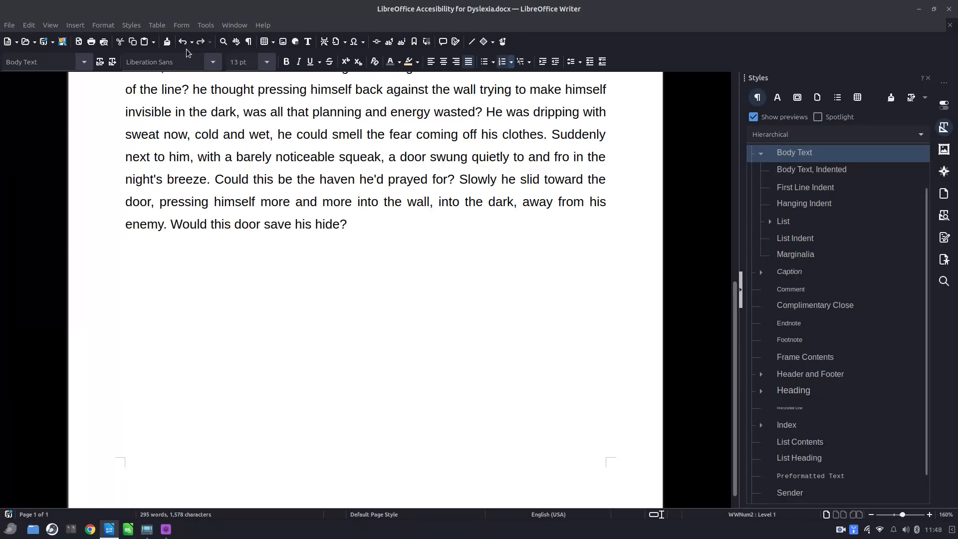
{"action": "left_click", "coordinate": [91, 58]}
{"action": "left_click", "coordinate": [58, 160]}
{"action": "type", "text": "SDSD"}
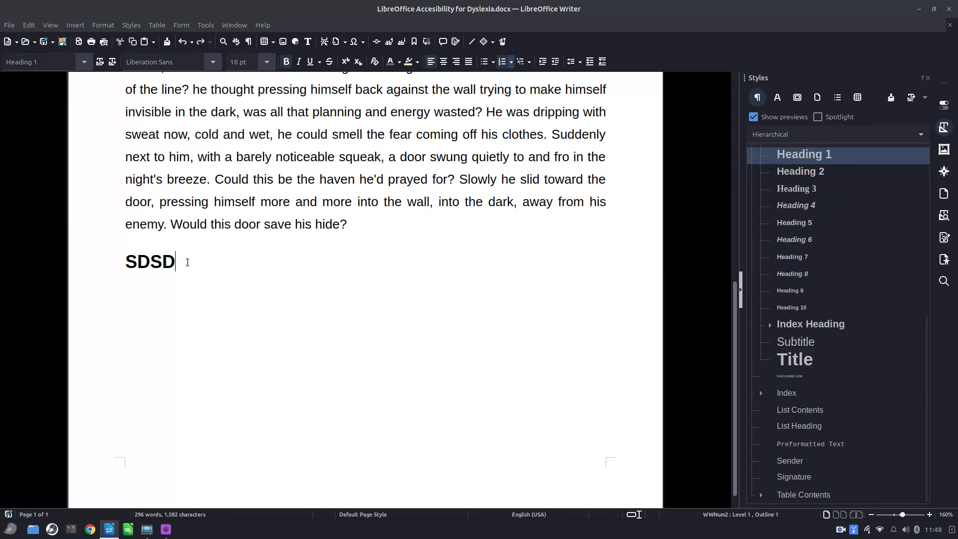
- Switch the "SDSD" line to the Body Text style, append "DSDSDSD" and check its line spacing setting
{"action": "left_click", "coordinate": [84, 61]}
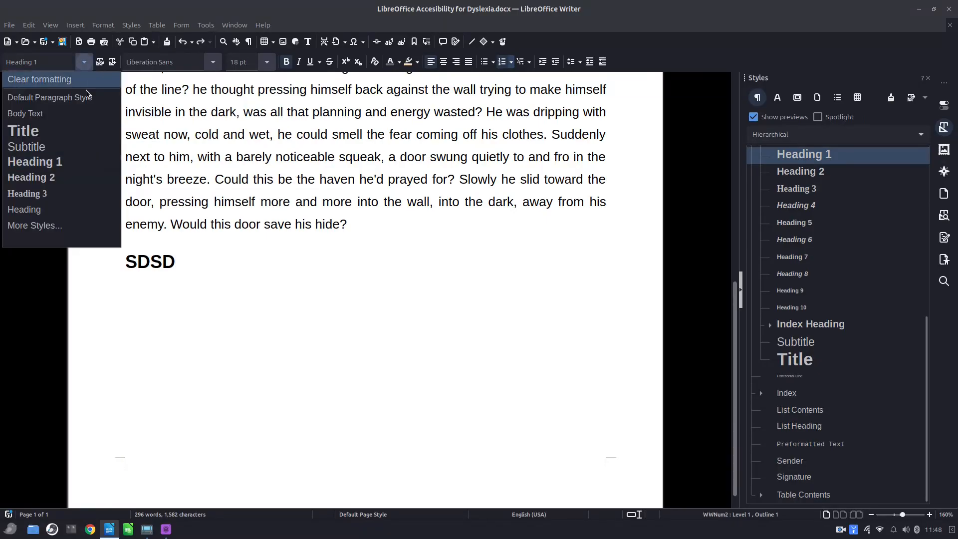
{"action": "left_click", "coordinate": [59, 107]}
{"action": "type", "text": "DSDSDSD"}
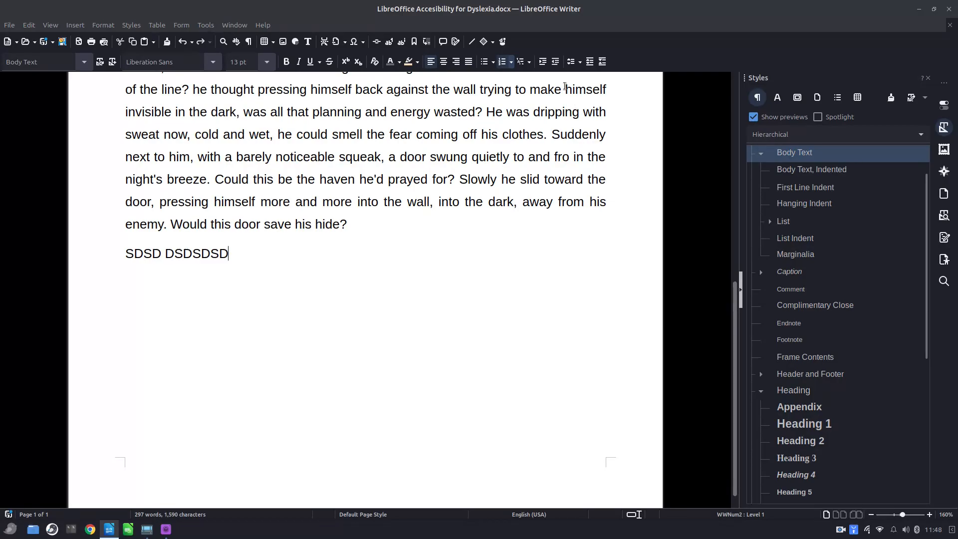
{"action": "left_click", "coordinate": [580, 66]}
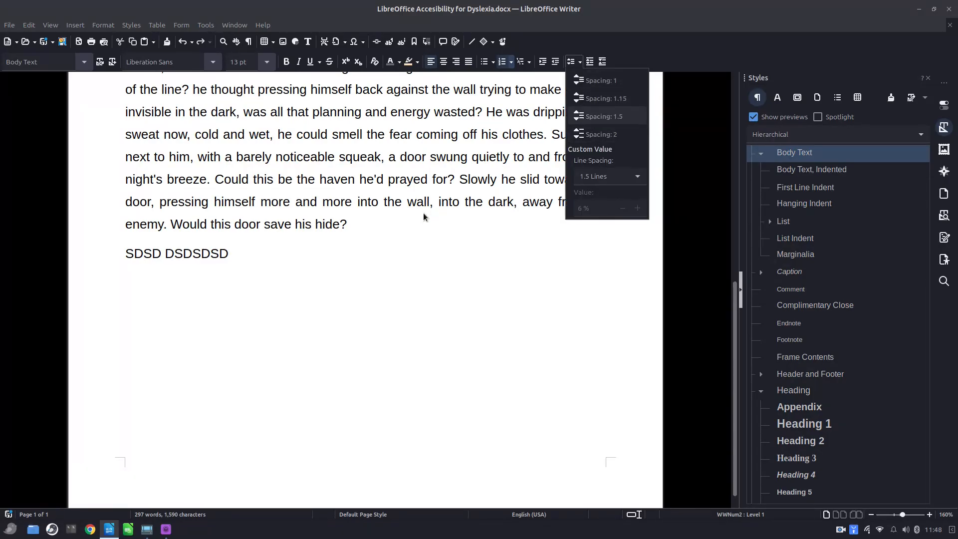
{"action": "left_click", "coordinate": [412, 225]}
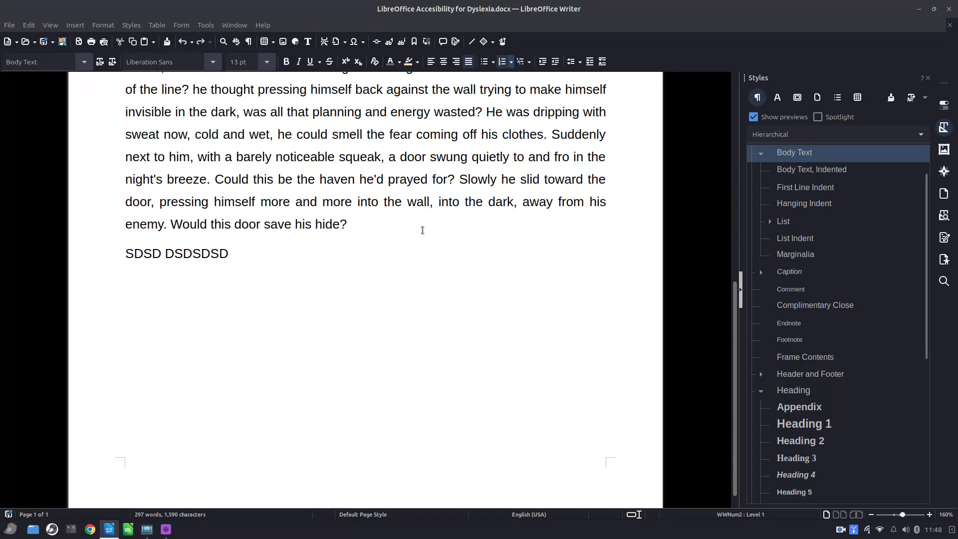
- Open the page style at the document's title and apply the gray b2b2b2 as page background color
{"action": "scroll", "coordinate": [423, 230], "scroll_direction": "up", "scroll_amount": 10}
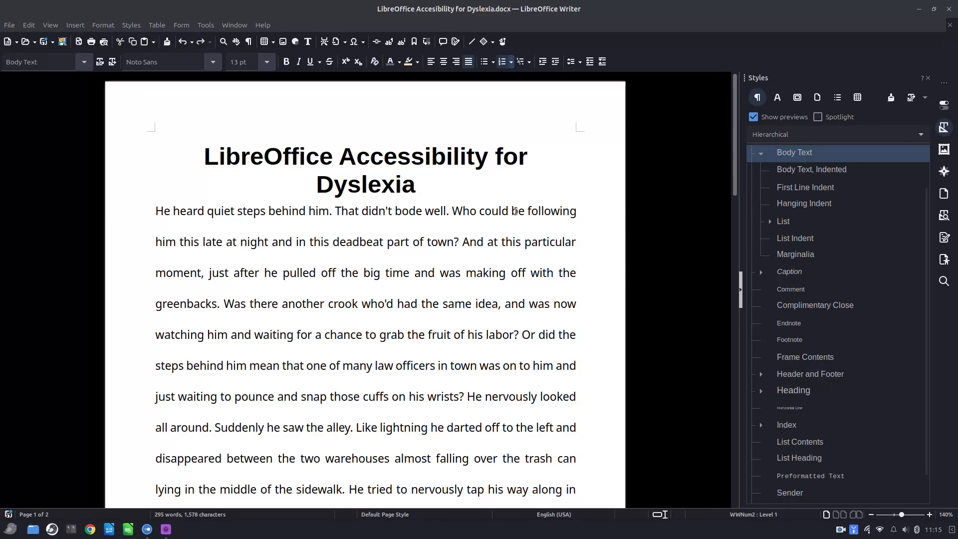
{"action": "right_click", "coordinate": [500, 185]}
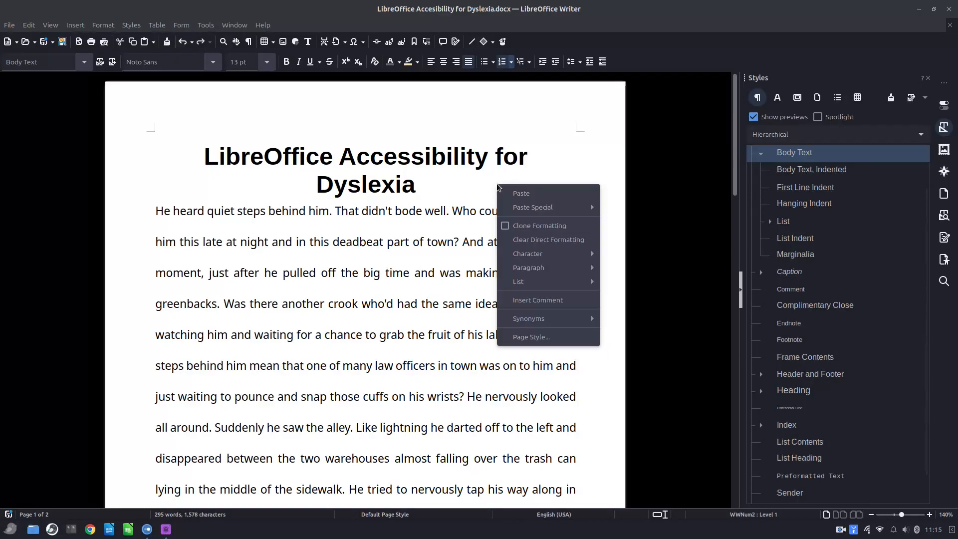
{"action": "left_click", "coordinate": [524, 338]}
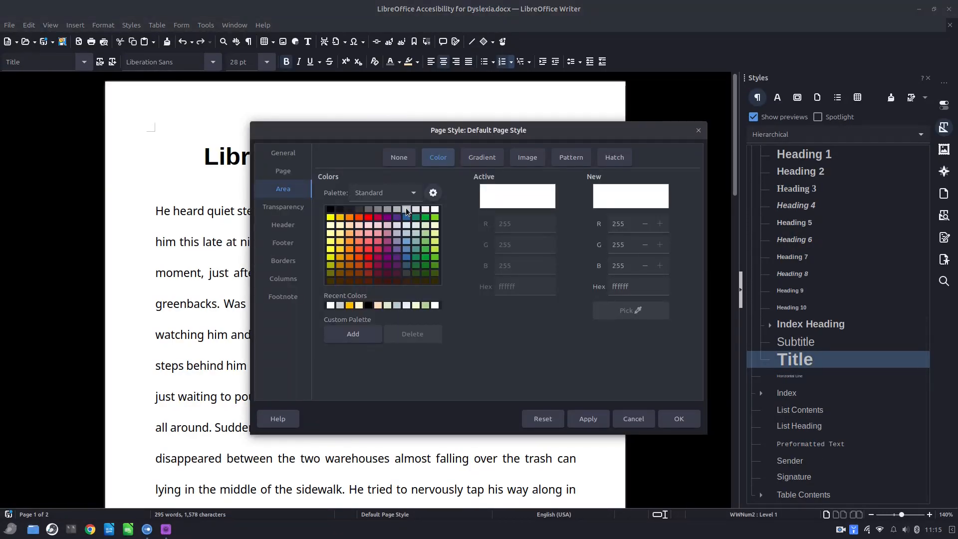
{"action": "left_click", "coordinate": [397, 210]}
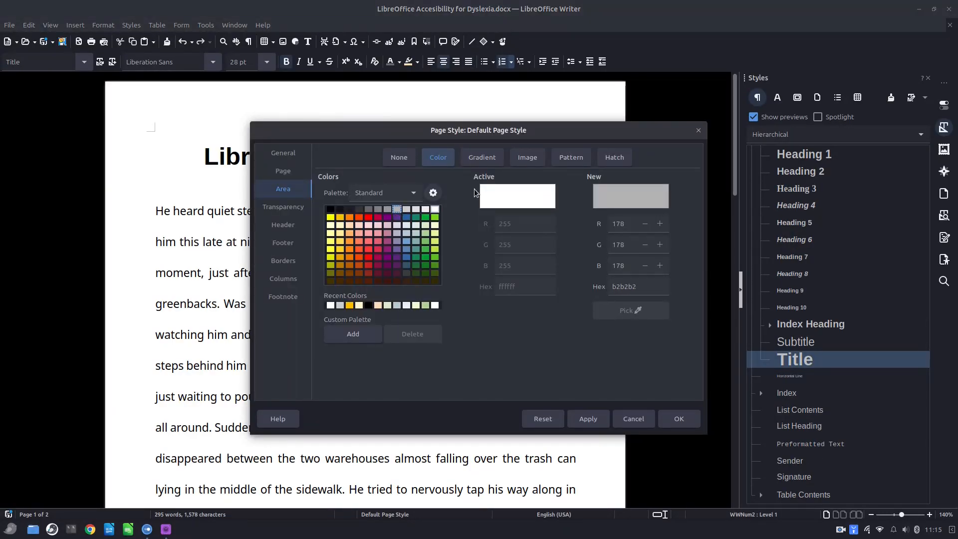
{"action": "left_click", "coordinate": [594, 417]}
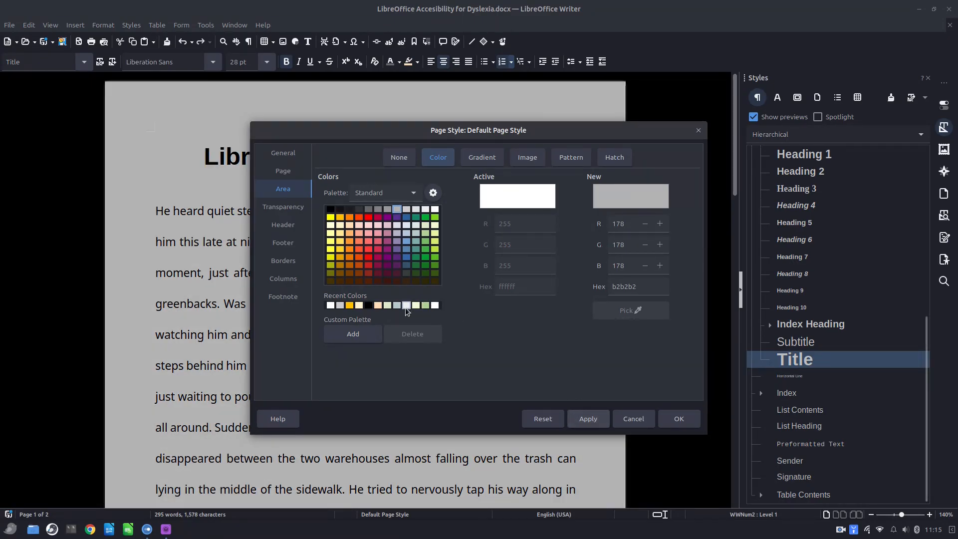
- Try the recent colors b3cac7, fff5ce and dde8cb as page background, applying each one
{"action": "left_click", "coordinate": [398, 307]}
{"action": "left_click", "coordinate": [589, 419]}
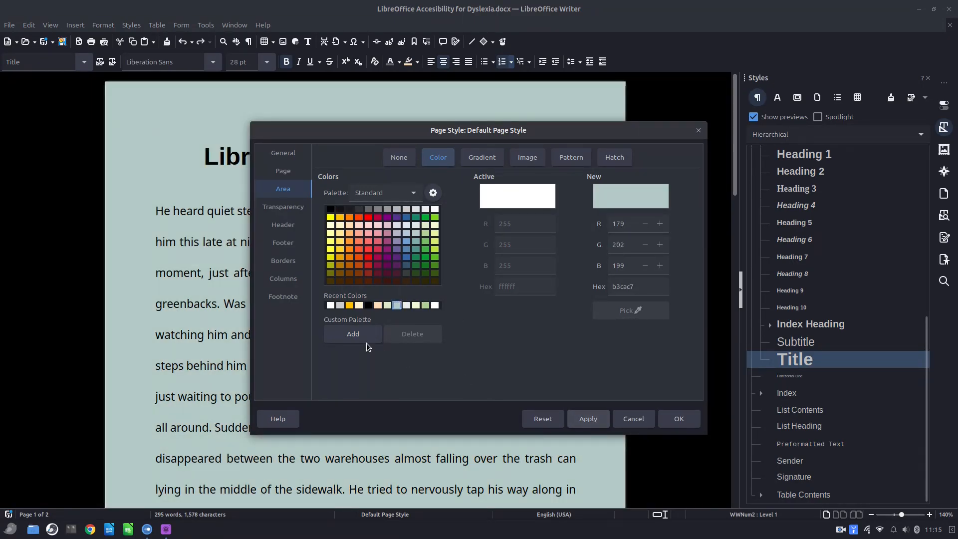
{"action": "left_click", "coordinate": [356, 307]}
{"action": "left_click", "coordinate": [589, 419]}
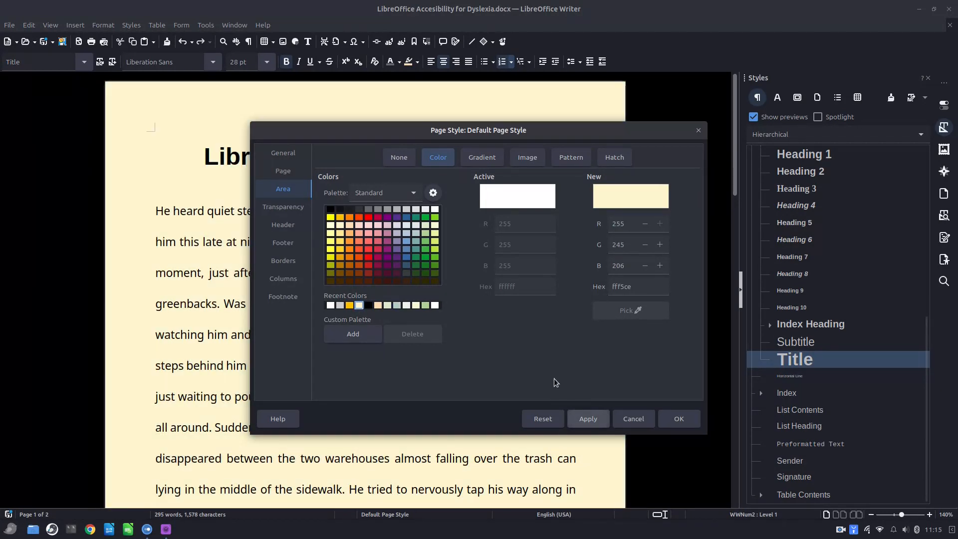
{"action": "left_click", "coordinate": [388, 305]}
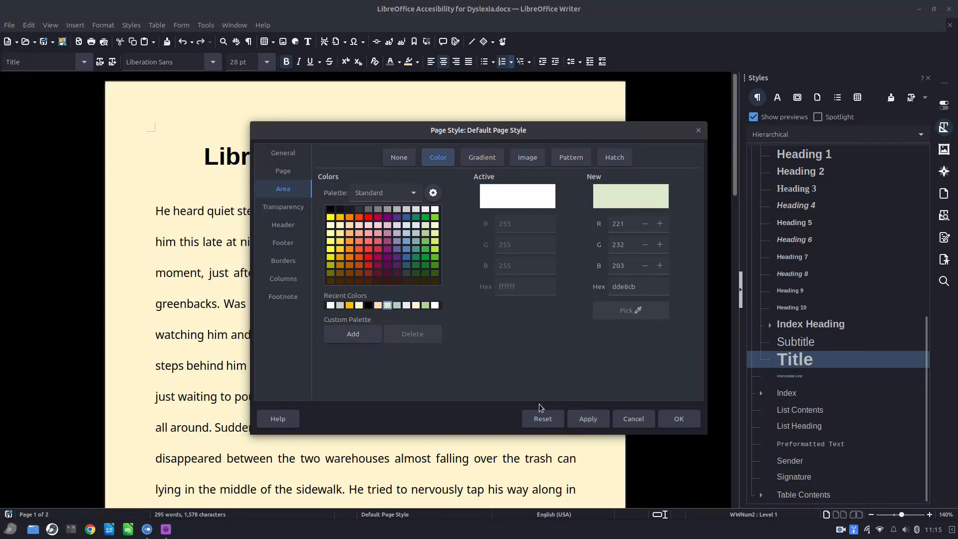
{"action": "left_click", "coordinate": [582, 421]}
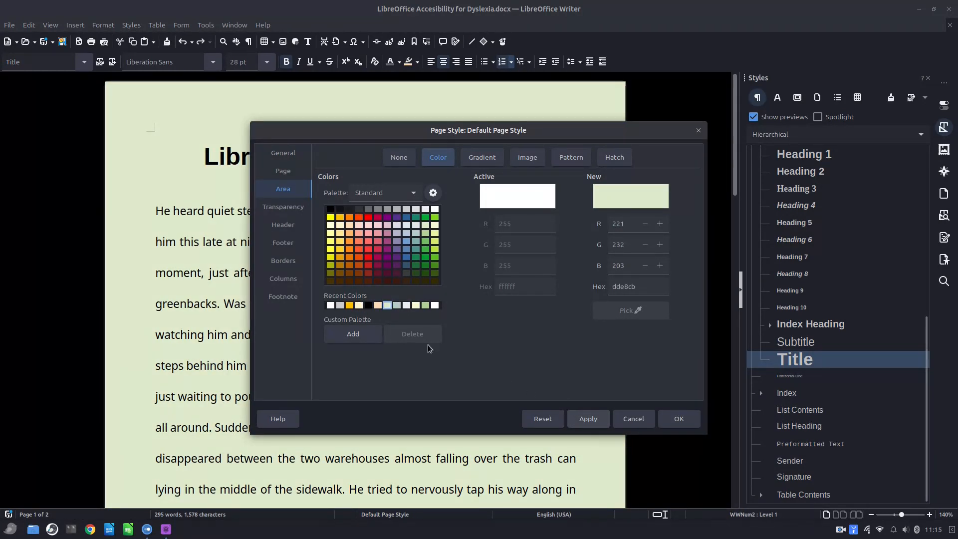
- Try white, green afd095, light orange ffdbb6 and gray cccccc as page background, applying each one
{"action": "left_click", "coordinate": [435, 305]}
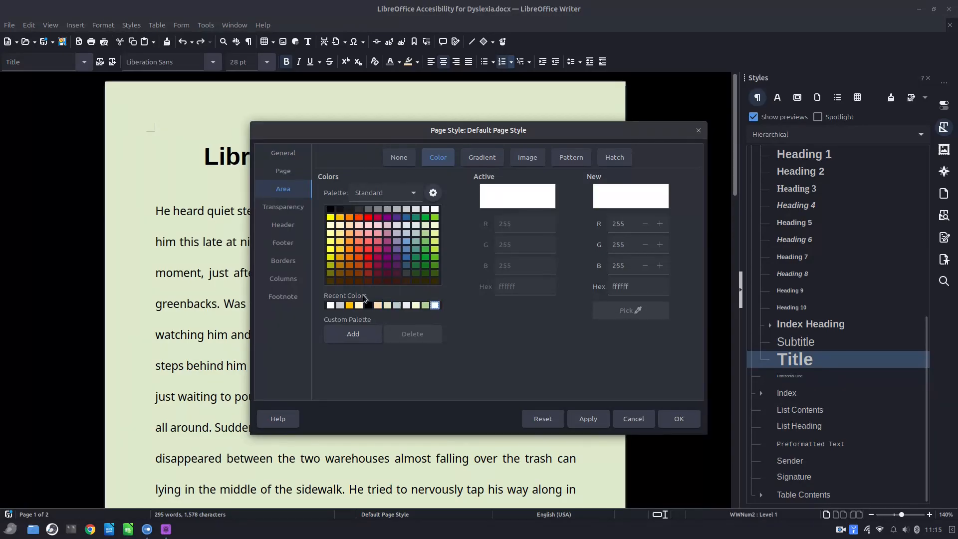
{"action": "left_click", "coordinate": [584, 419]}
{"action": "left_click", "coordinate": [426, 306]}
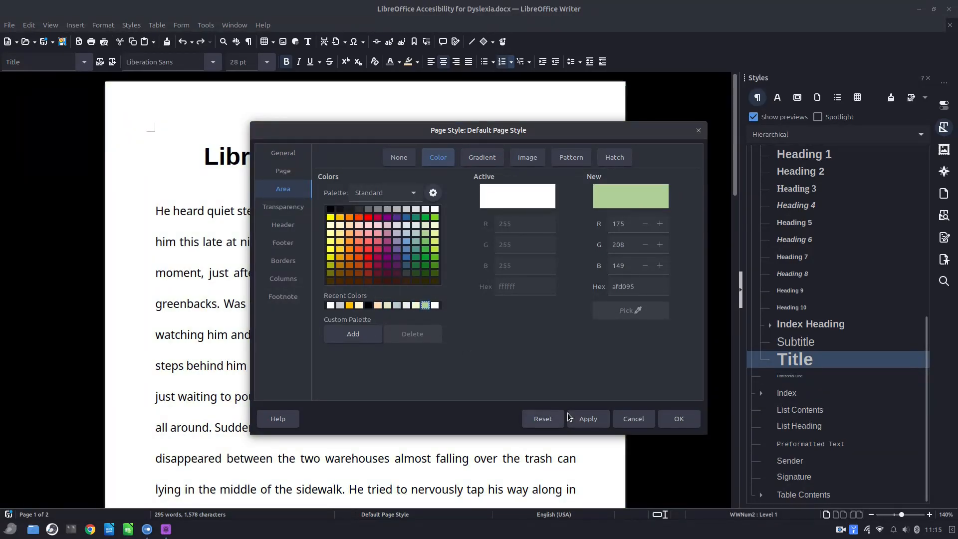
{"action": "left_click", "coordinate": [570, 419]}
{"action": "left_click", "coordinate": [378, 305]}
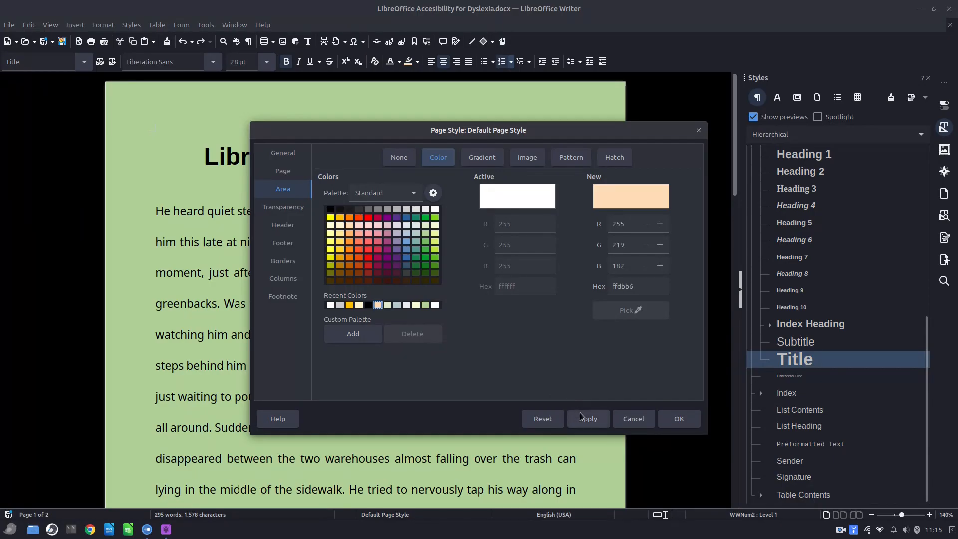
{"action": "left_click", "coordinate": [579, 413]}
{"action": "left_click", "coordinate": [340, 305]}
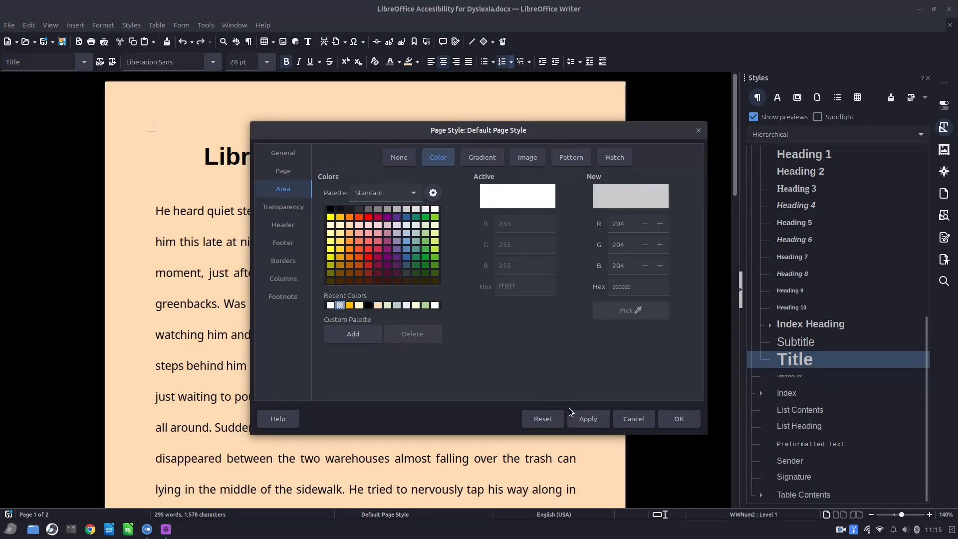
{"action": "left_click", "coordinate": [572, 415]}
- Set the page background to the light orange ffdbb6 and confirm the page style
{"action": "left_click", "coordinate": [416, 249]}
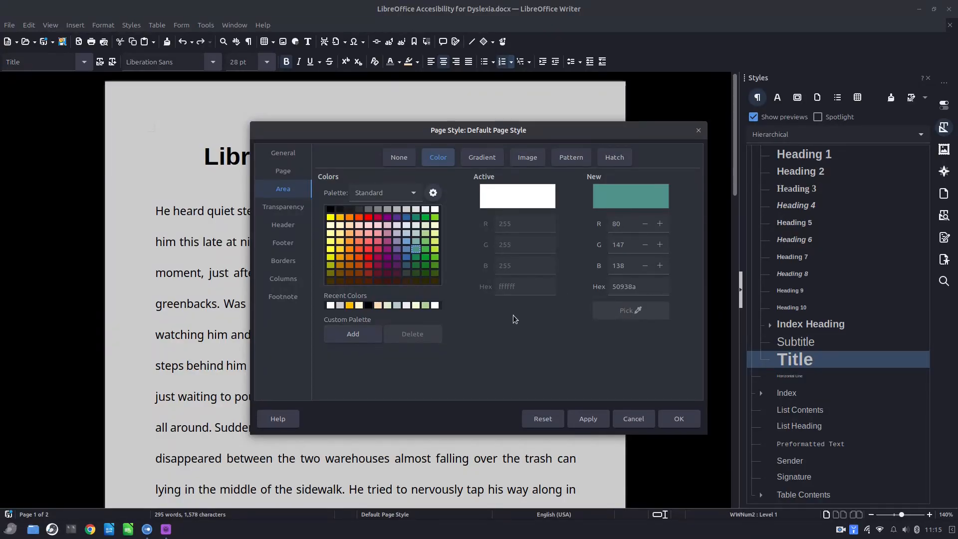
{"action": "left_click", "coordinate": [377, 305]}
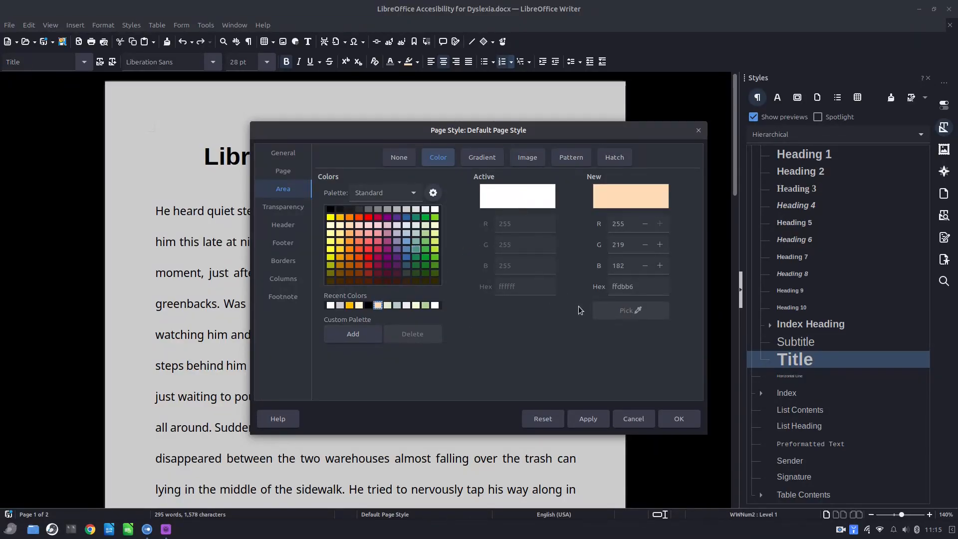
{"action": "key", "text": "Return"}
{"action": "left_click", "coordinate": [468, 257]}
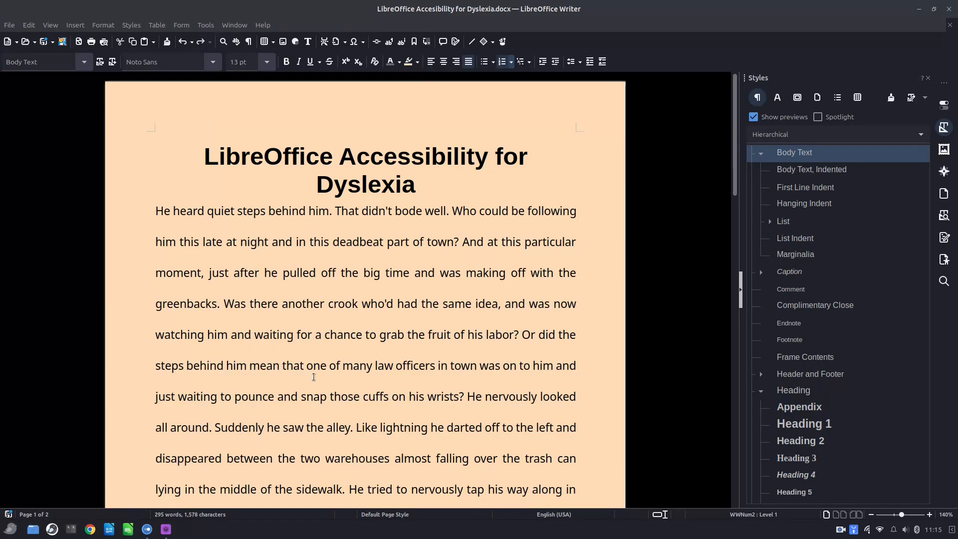
- Switch to Budgie Control Center, turn on High Contrast under Universal Access and minimize the window
{"action": "left_click", "coordinate": [147, 529]}
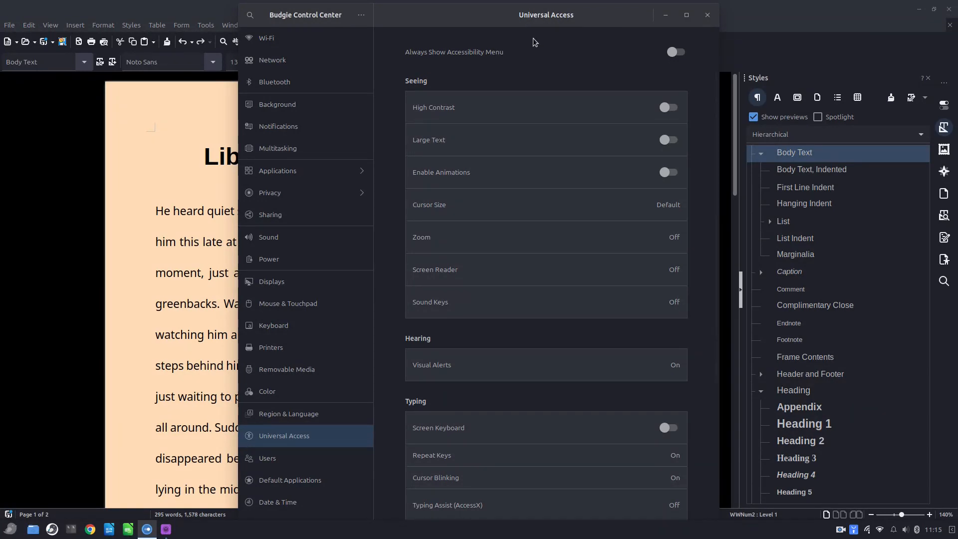
{"action": "left_click", "coordinate": [671, 108]}
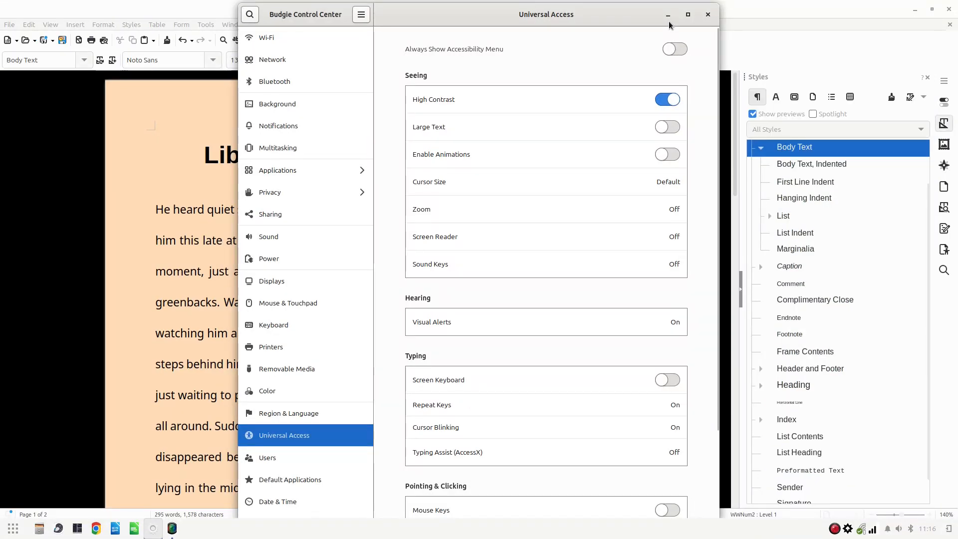
{"action": "left_click", "coordinate": [668, 15]}
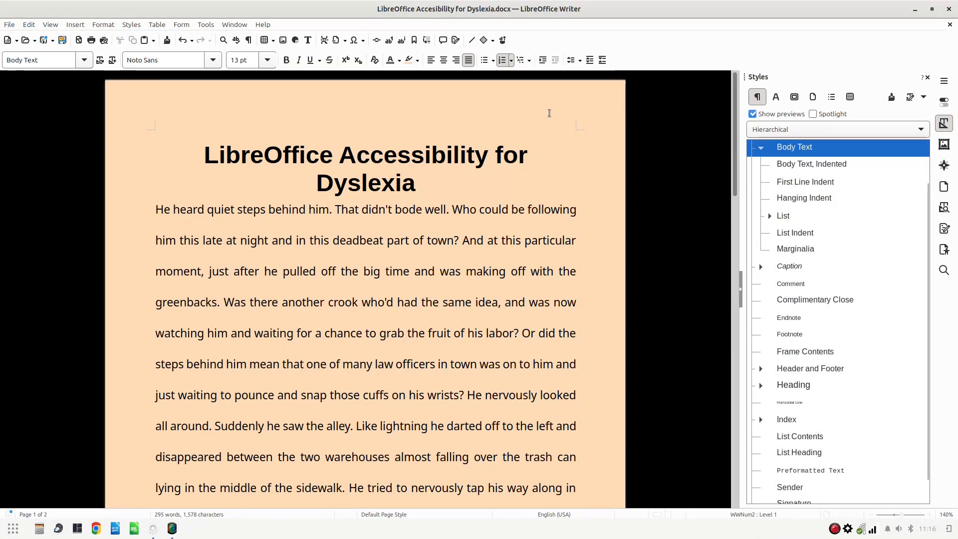
- Examine the line spacing choices and the page style's transparency, footer and paper format settings in high contrast
{"action": "left_click", "coordinate": [572, 59]}
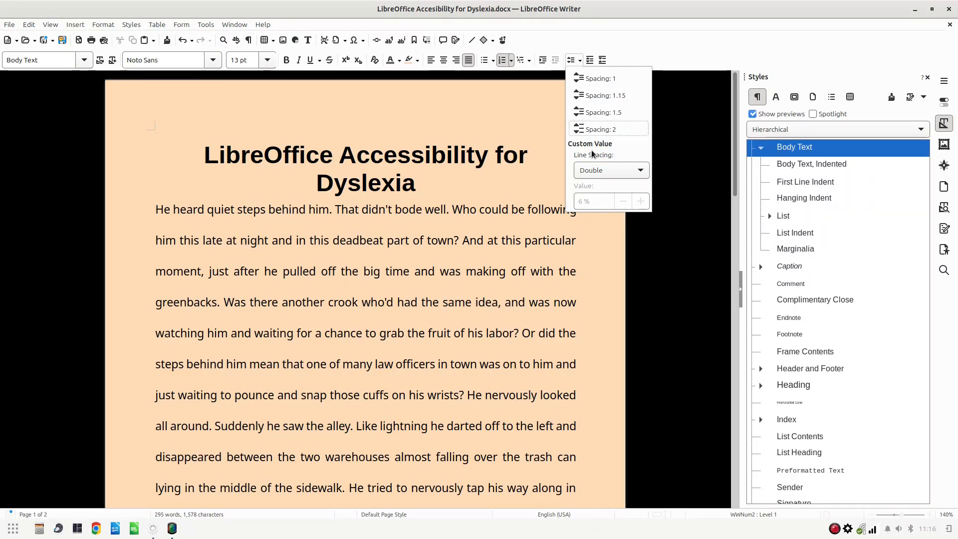
{"action": "left_click", "coordinate": [525, 180]}
{"action": "right_click", "coordinate": [462, 185]}
{"action": "left_click", "coordinate": [496, 302]}
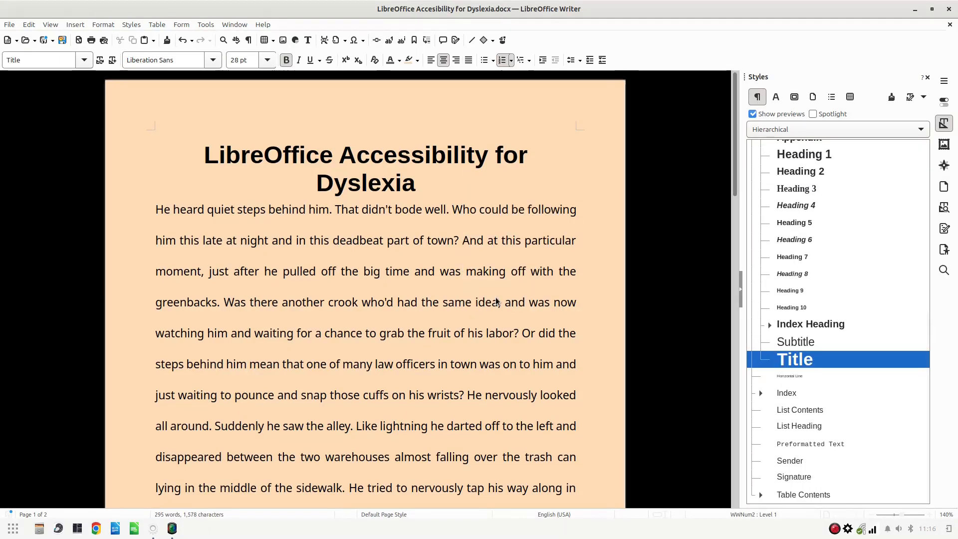
{"action": "left_click", "coordinate": [282, 230]}
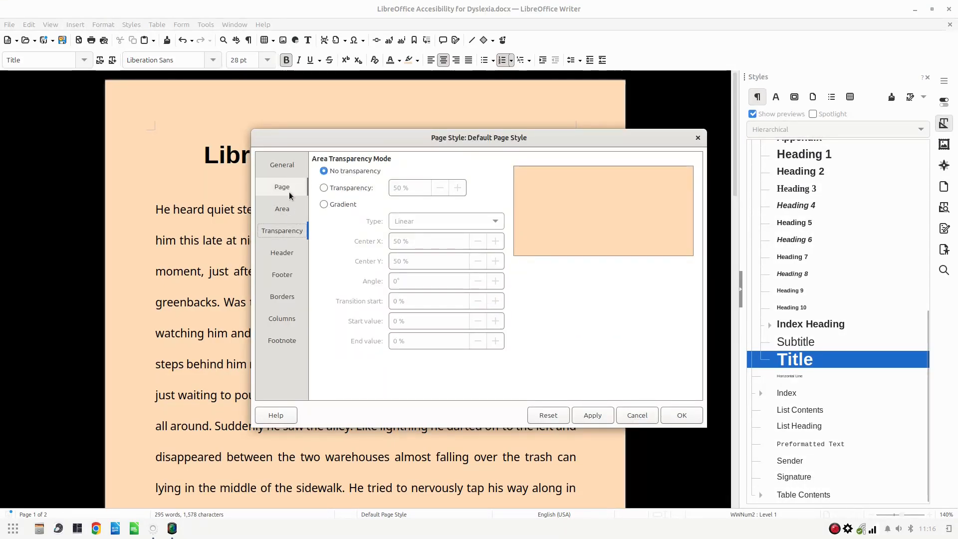
{"action": "left_click", "coordinate": [282, 274]}
{"action": "left_click", "coordinate": [285, 188]}
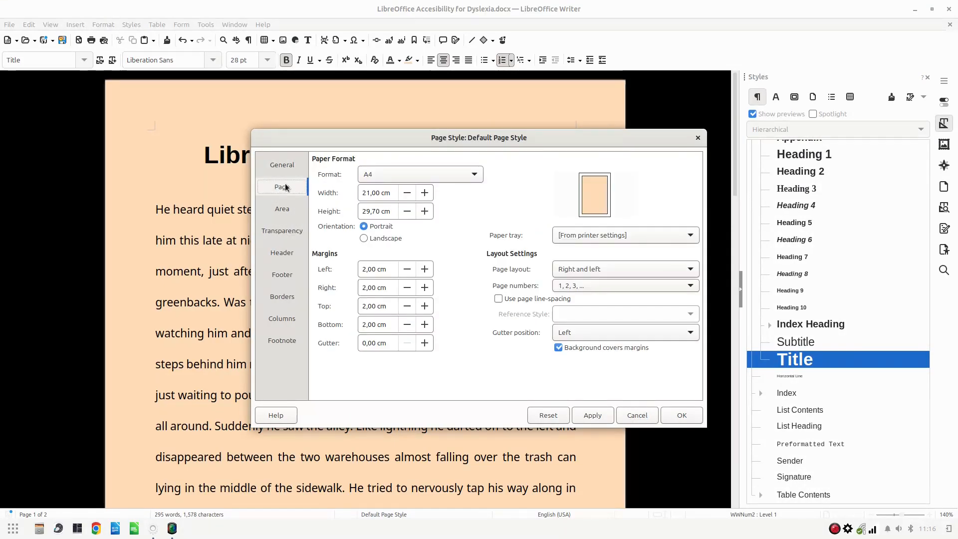
- Examine the page style's gradient, image, color and empty background options and its margins, then cancel the dialog
{"action": "left_click", "coordinate": [282, 208]}
{"action": "left_click", "coordinate": [481, 165]}
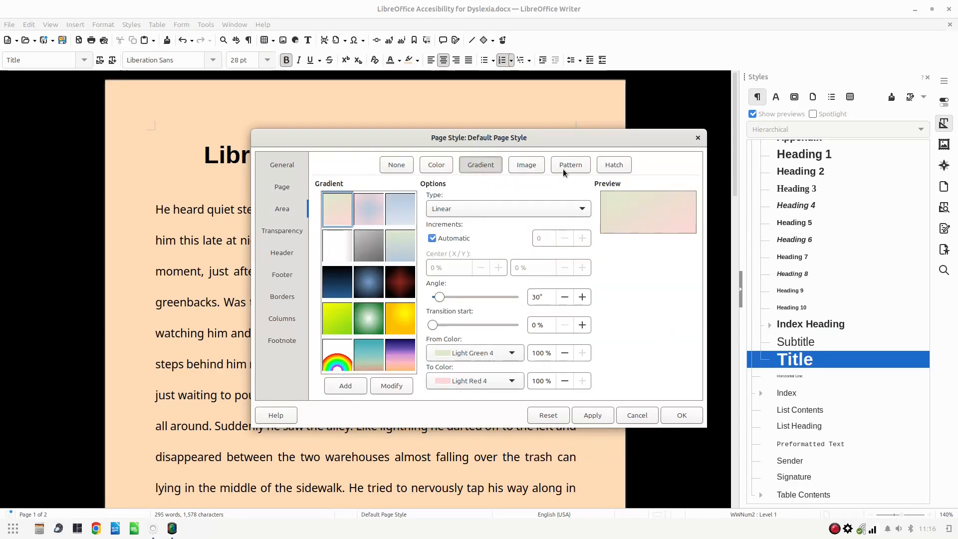
{"action": "left_click", "coordinate": [525, 167]}
{"action": "left_click", "coordinate": [436, 165]}
{"action": "left_click", "coordinate": [397, 166]}
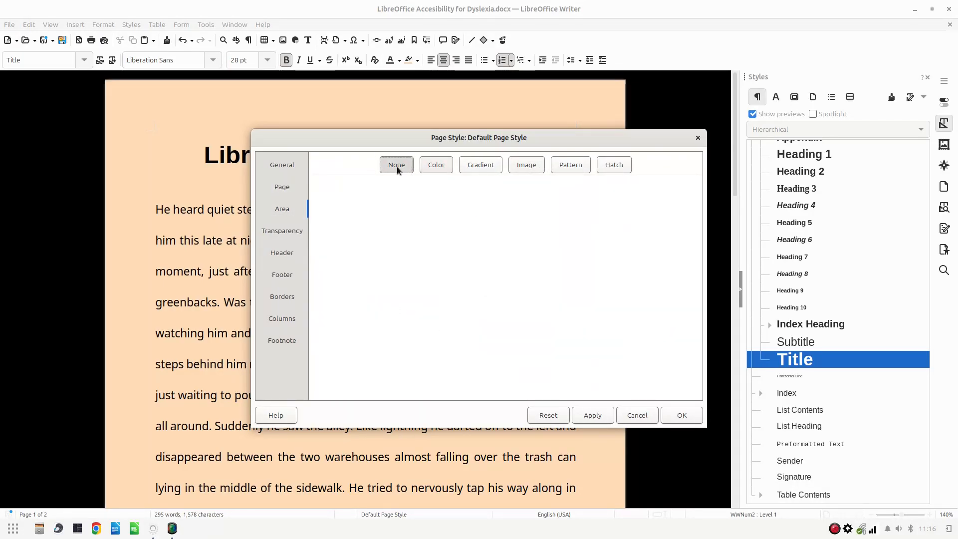
{"action": "left_click", "coordinate": [282, 187]}
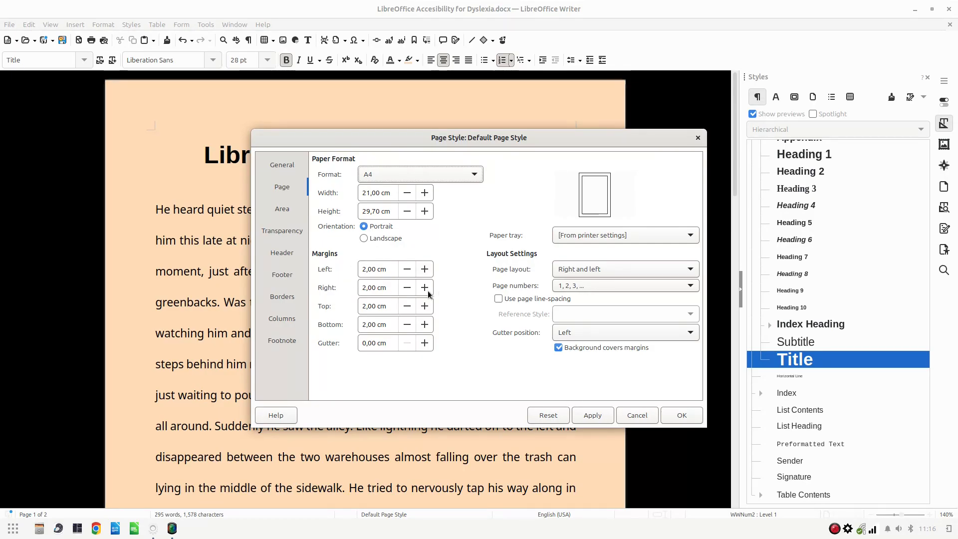
{"action": "left_click", "coordinate": [632, 415]}
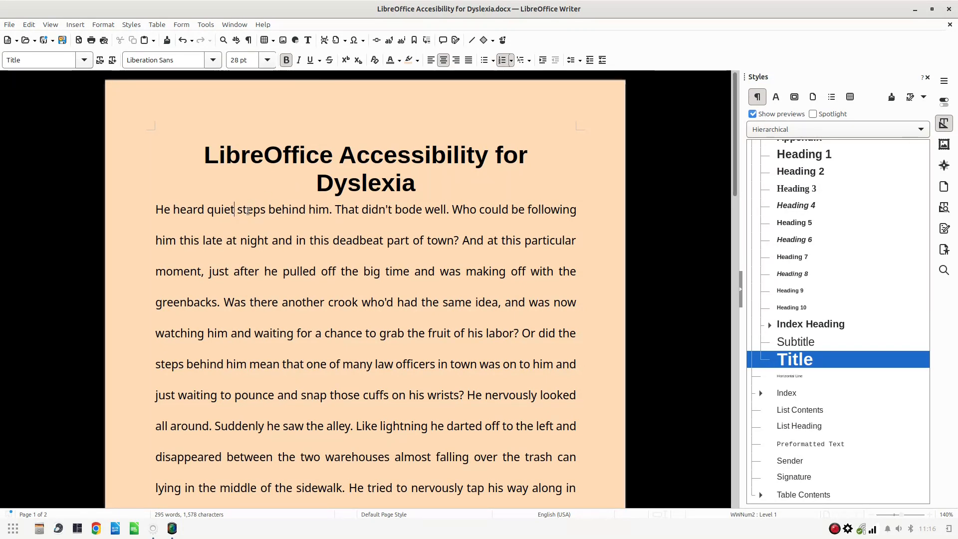
- Misspell three words in the first body line as "quietu", "stepsr" and "heardw", and turn on automatic spell checking
{"action": "type", "text": "u"}
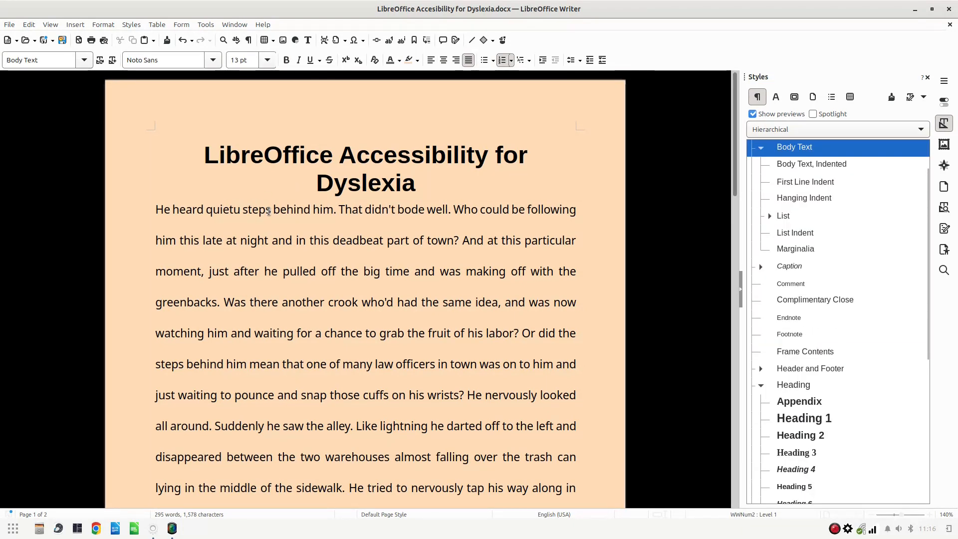
{"action": "left_click", "coordinate": [270, 210]}
{"action": "type", "text": "r"}
{"action": "left_click", "coordinate": [208, 211]}
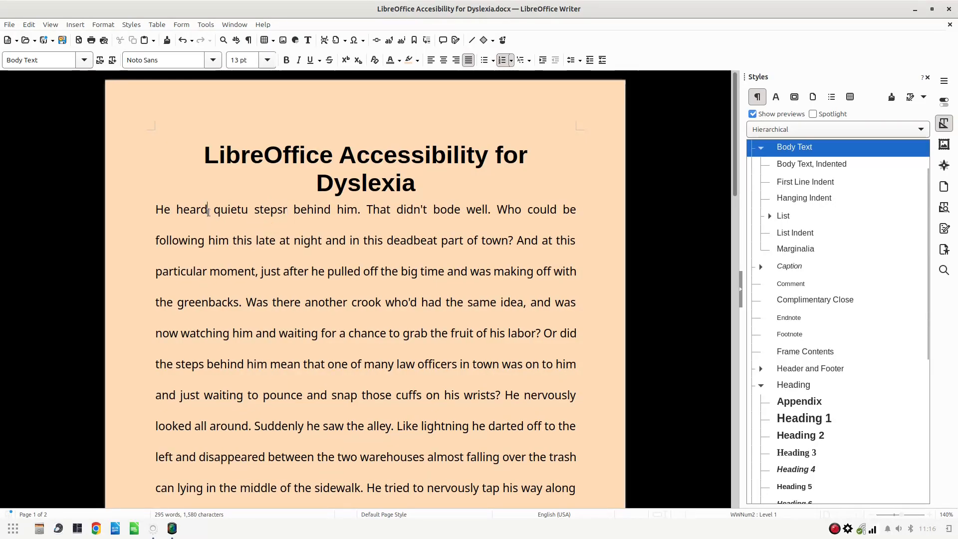
{"action": "type", "text": "w"}
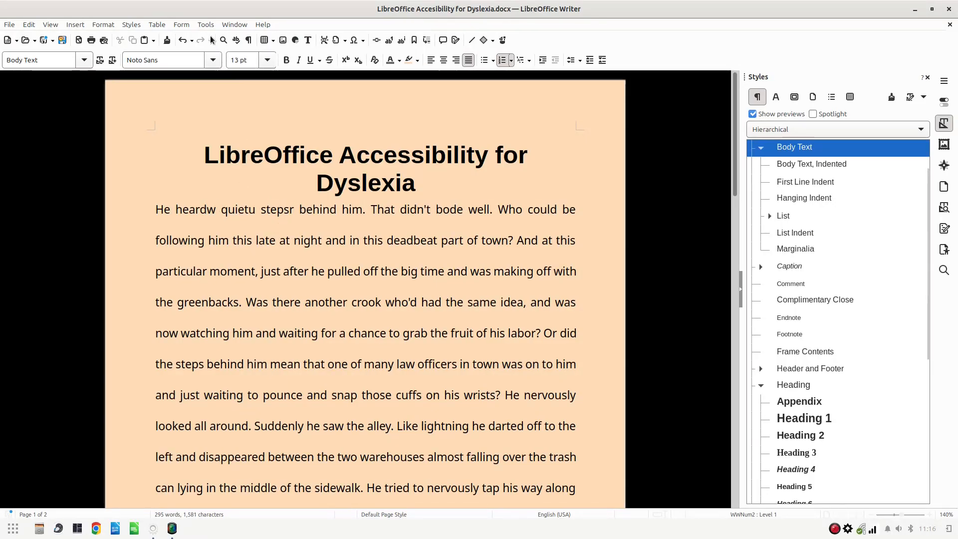
{"action": "left_click", "coordinate": [206, 24]}
{"action": "left_click", "coordinate": [223, 48]}
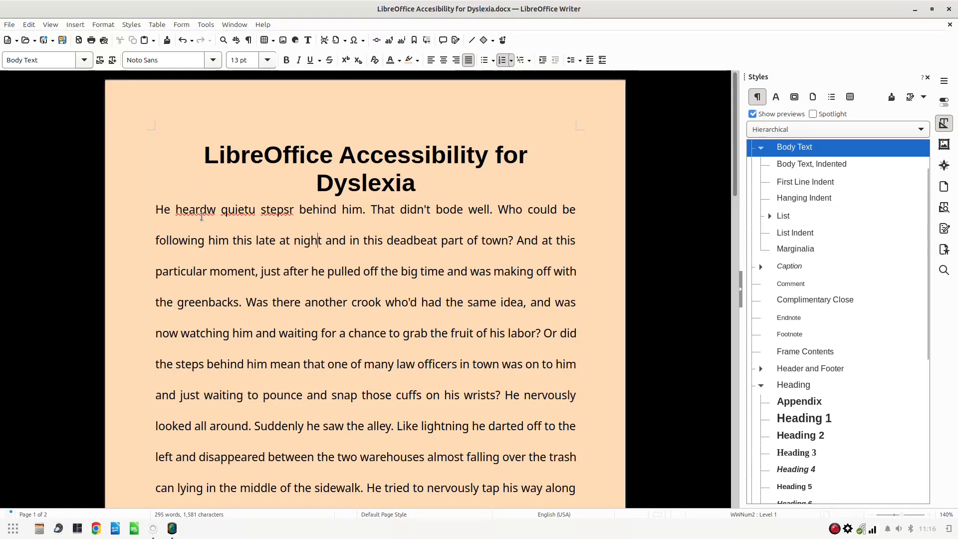
- Correct the misspelled words "heardw", "quietu" and "stepsr" in the first body line to "heard", "quiet" and "steps" using the spelling suggestions
{"action": "scroll", "coordinate": [193, 205], "scroll_direction": "up", "scroll_amount": 4}
{"action": "right_click", "coordinate": [170, 292]}
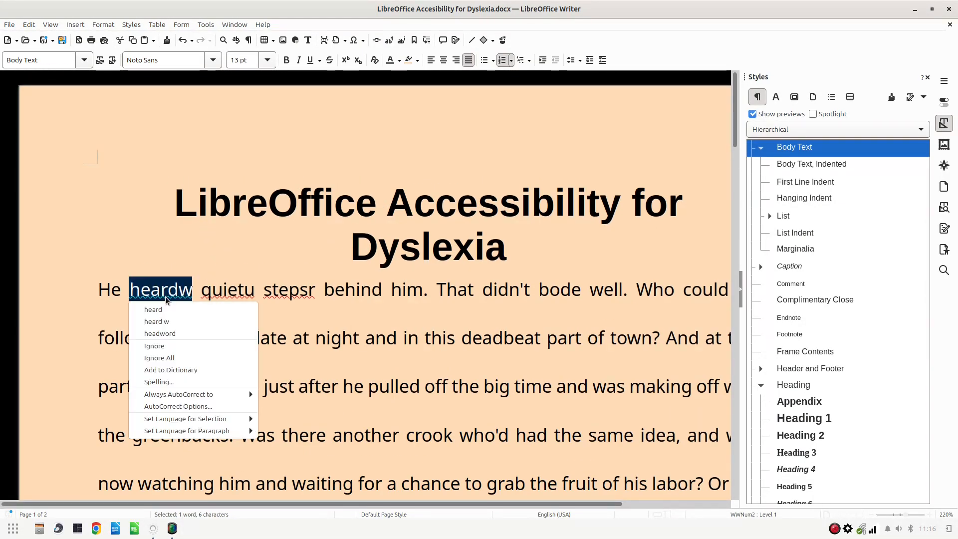
{"action": "left_click", "coordinate": [167, 310]}
{"action": "right_click", "coordinate": [214, 290]}
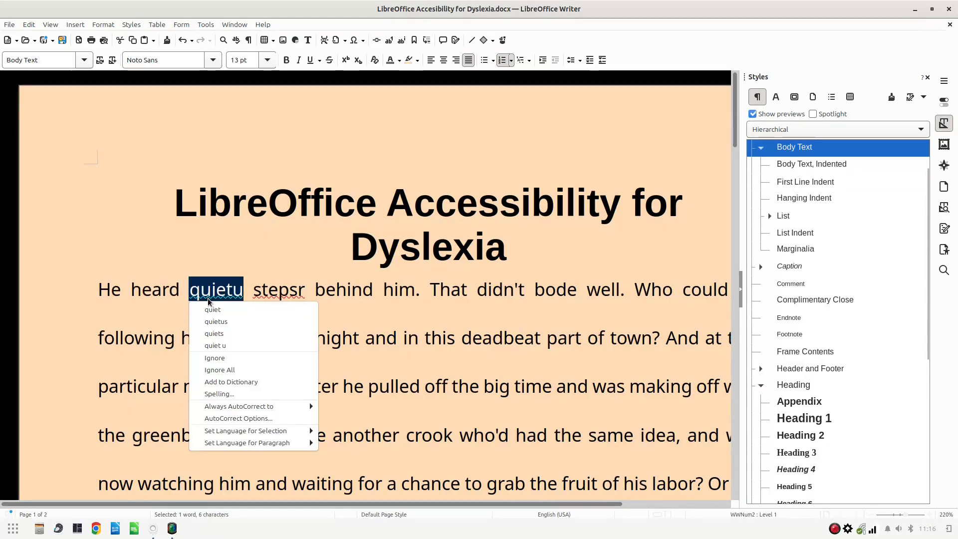
{"action": "left_click", "coordinate": [214, 307]}
{"action": "right_click", "coordinate": [236, 295]}
{"action": "left_click", "coordinate": [245, 312]}
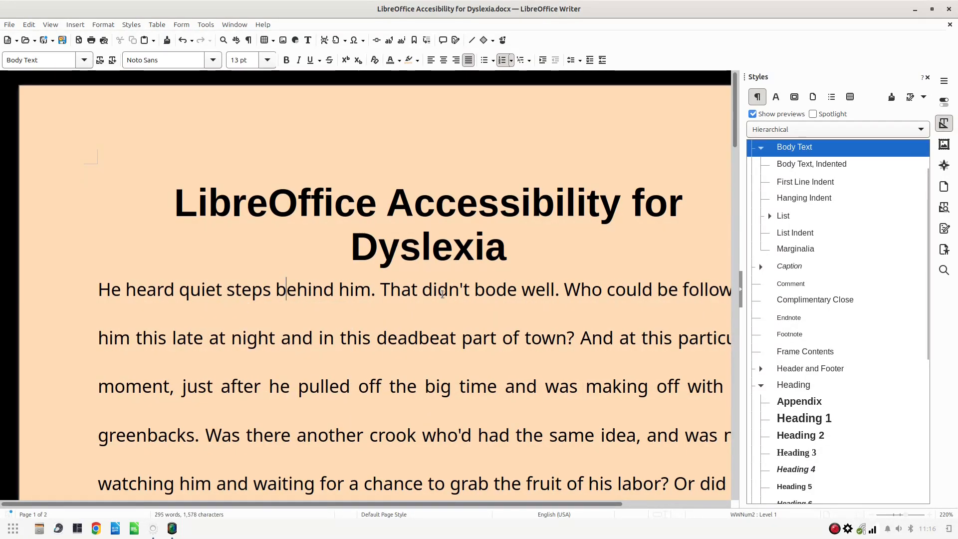
- Append "dsdeec" to "didn't" in the first body line, check the word's spelling suggestions, and delete the added letters
{"action": "left_click", "coordinate": [470, 290]}
{"action": "type", "text": "dsdeec"}
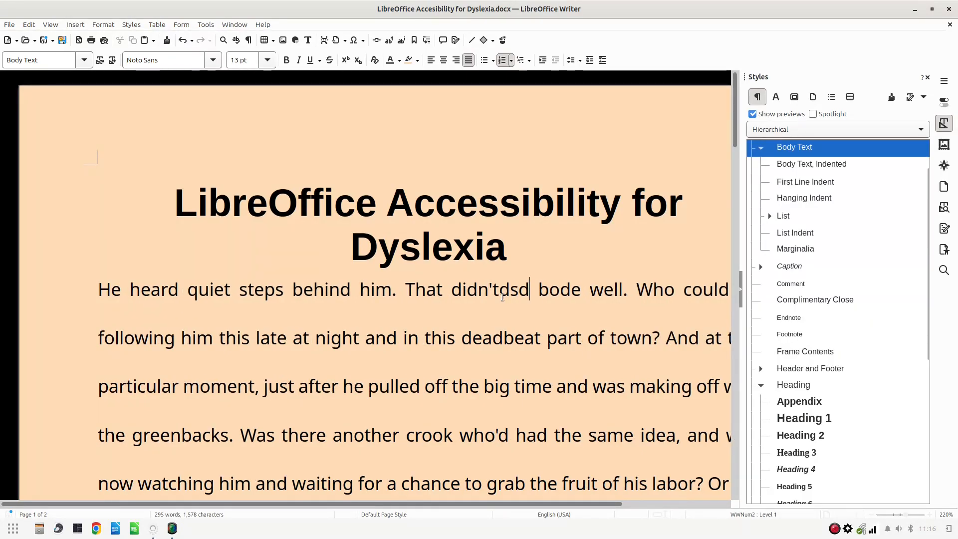
{"action": "left_click", "coordinate": [570, 296]}
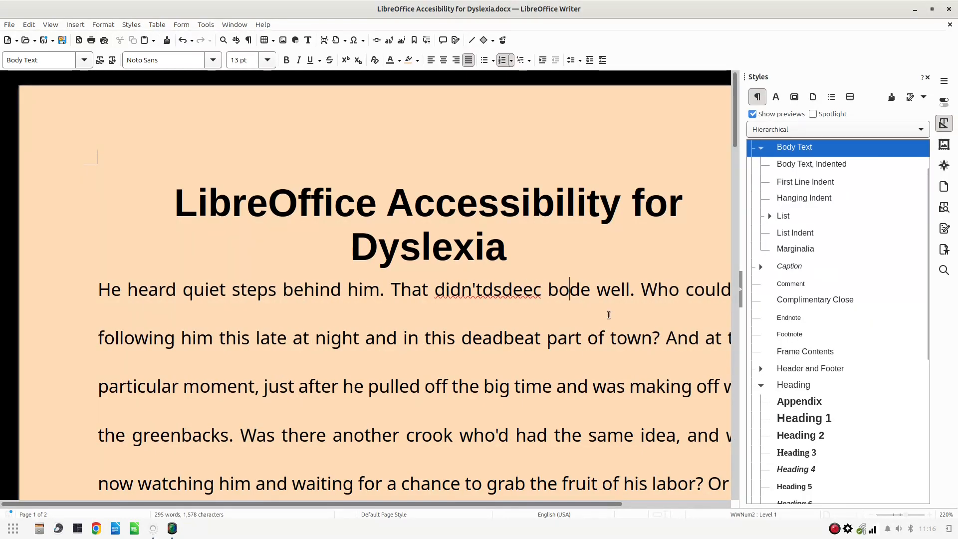
{"action": "right_click", "coordinate": [508, 293]}
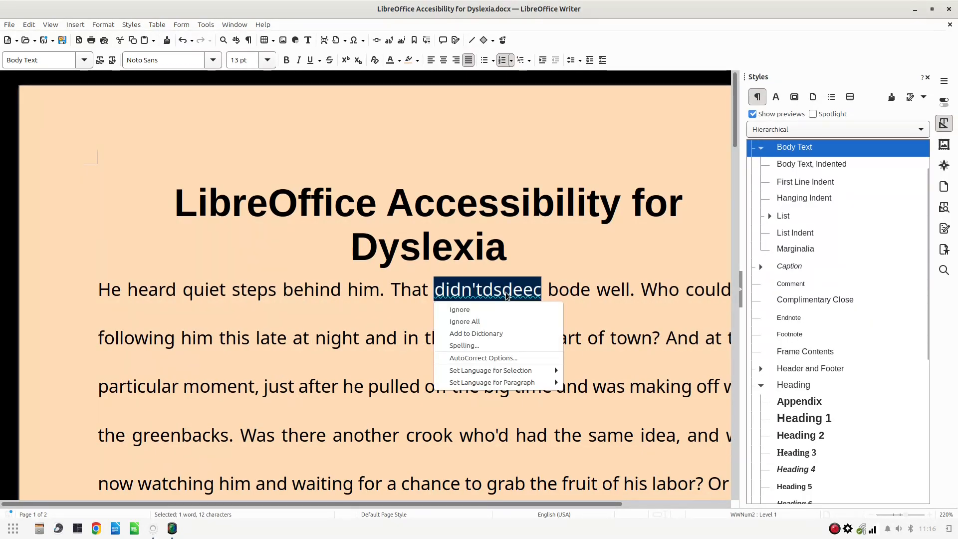
{"action": "left_click", "coordinate": [478, 292]}
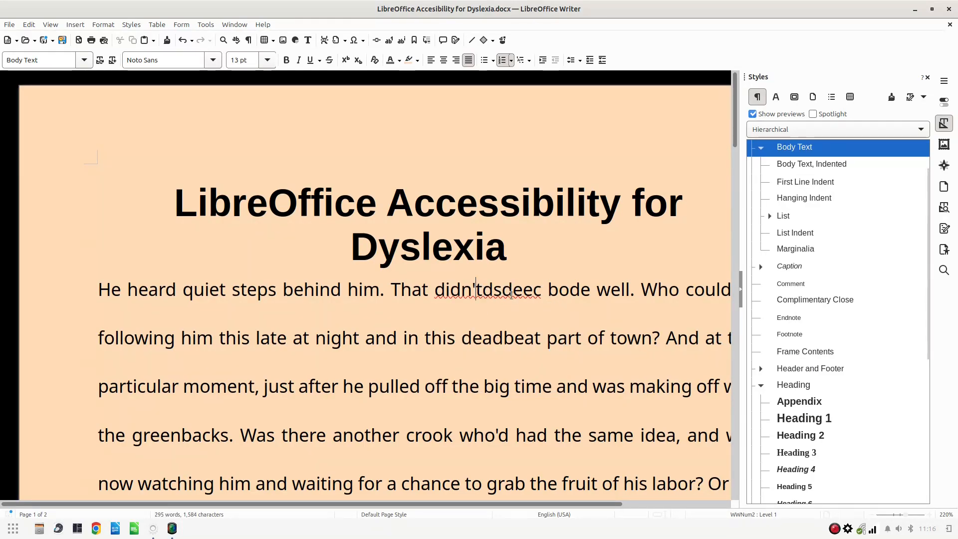
{"action": "left_click_drag", "start_coordinate": [482, 292], "coordinate": [542, 292]}
{"action": "key", "text": "Delete"}
{"action": "left_click", "coordinate": [507, 294]}
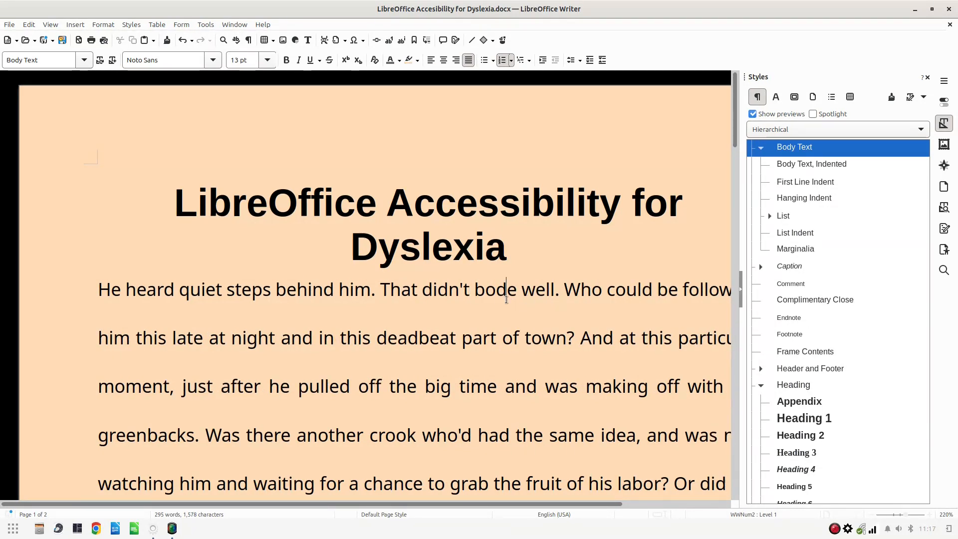
{"action": "left_click", "coordinate": [399, 337]}
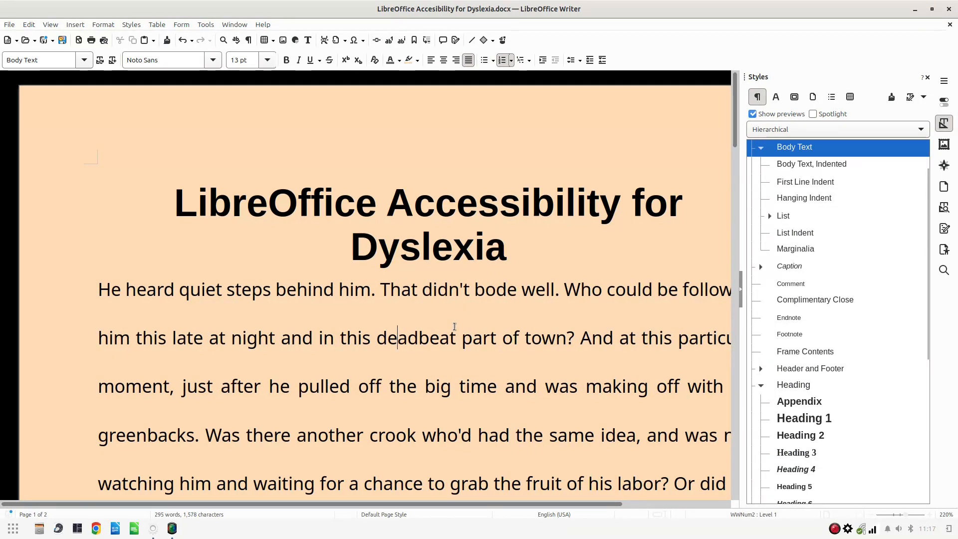
- Add a new line above the first body paragraph with the text "Doing Dowing"
{"action": "left_click", "coordinate": [380, 291]}
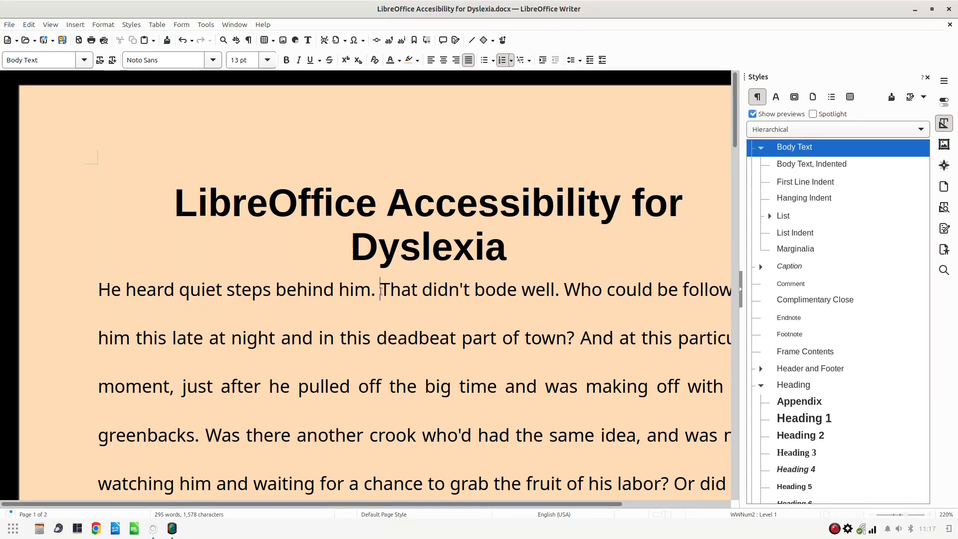
{"action": "key", "text": "Home"}
{"action": "key", "text": "Return"}
{"action": "key", "text": "Up"}
{"action": "type", "text": "d"}
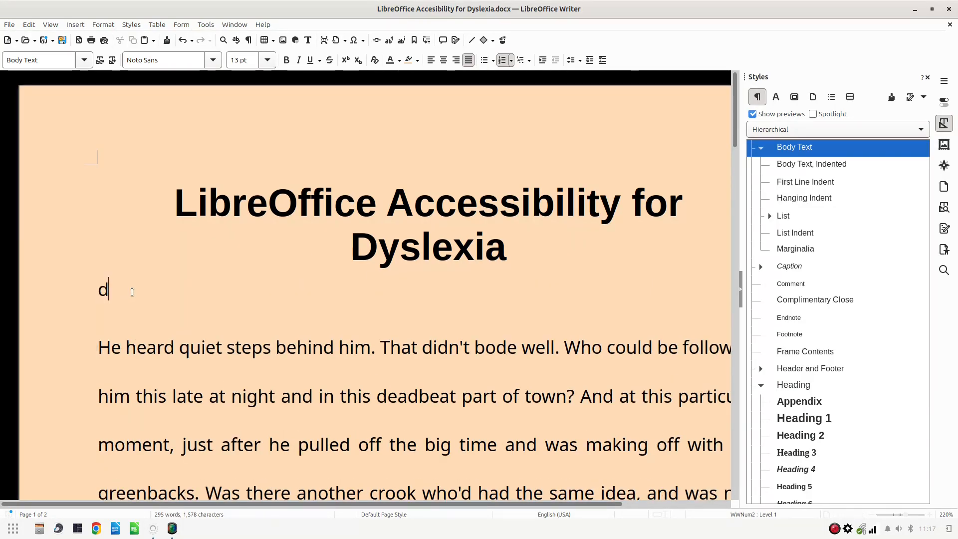
{"action": "key", "text": "BackSpace"}
{"action": "type", "text": "Doing Doo"}
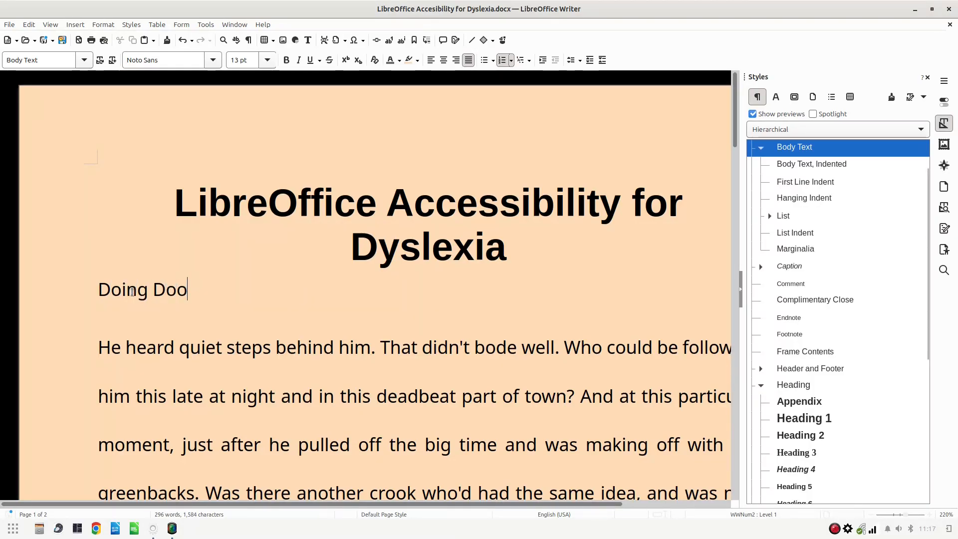
{"action": "key", "text": "BackSpace"}
{"action": "type", "text": "wing"}
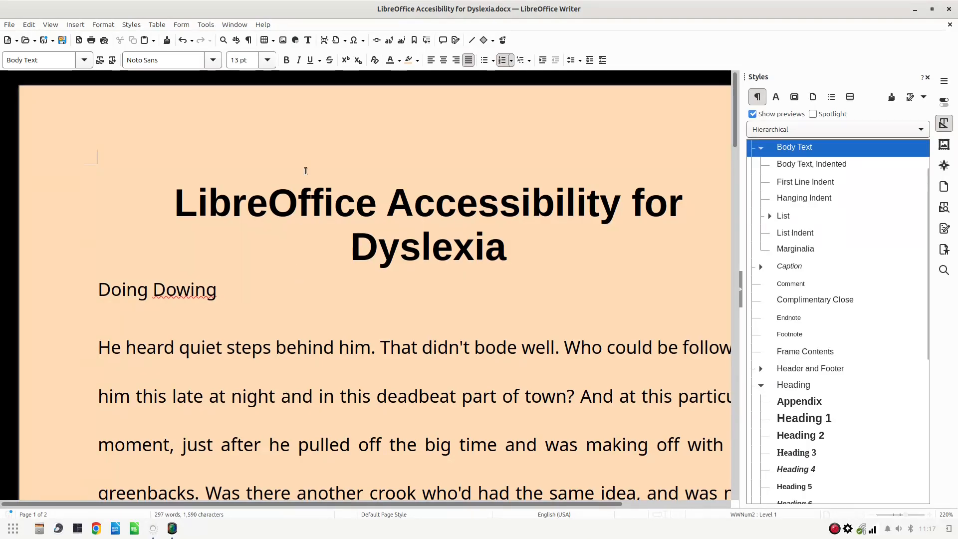
- Add an AutoCorrect replacement for English (USA) that changes "Dowing" to "Doing"
{"action": "left_click", "coordinate": [212, 26]}
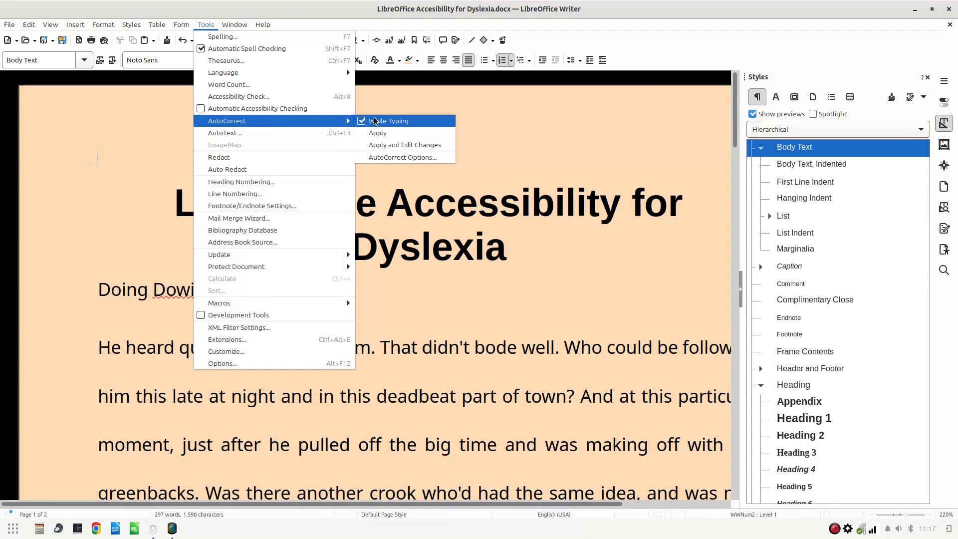
{"action": "left_click", "coordinate": [400, 157]}
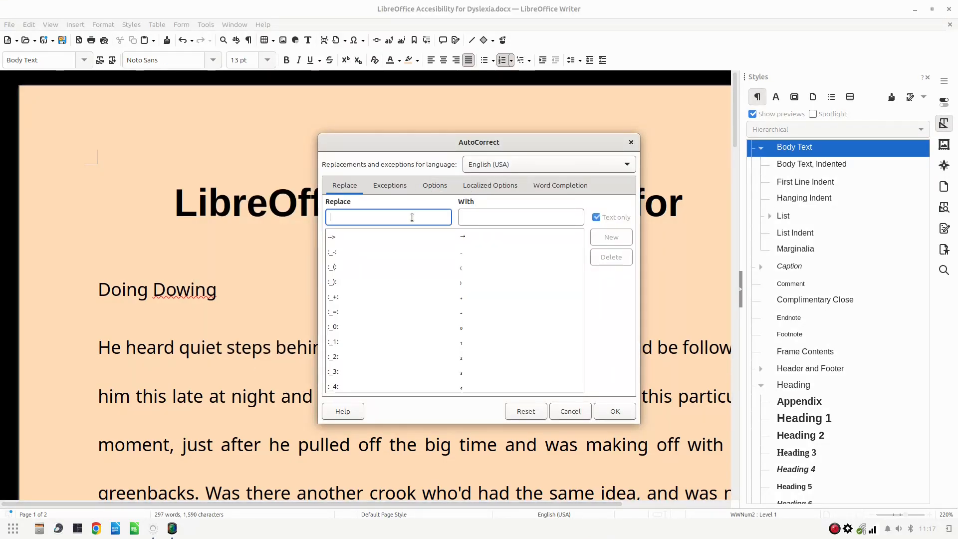
{"action": "type", "text": "Dowing"}
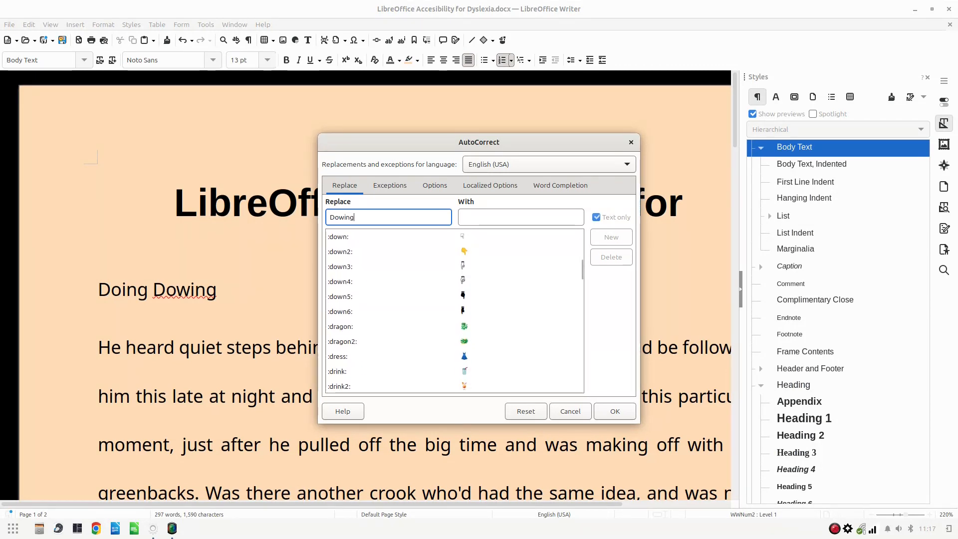
{"action": "key", "text": "Tab"}
{"action": "type", "text": "Doin"}
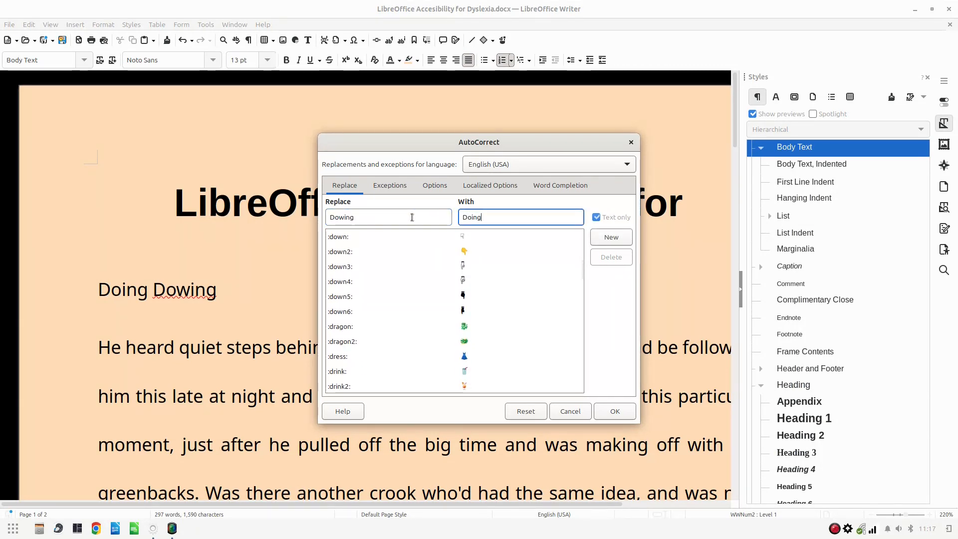
{"action": "key", "text": "Return"}
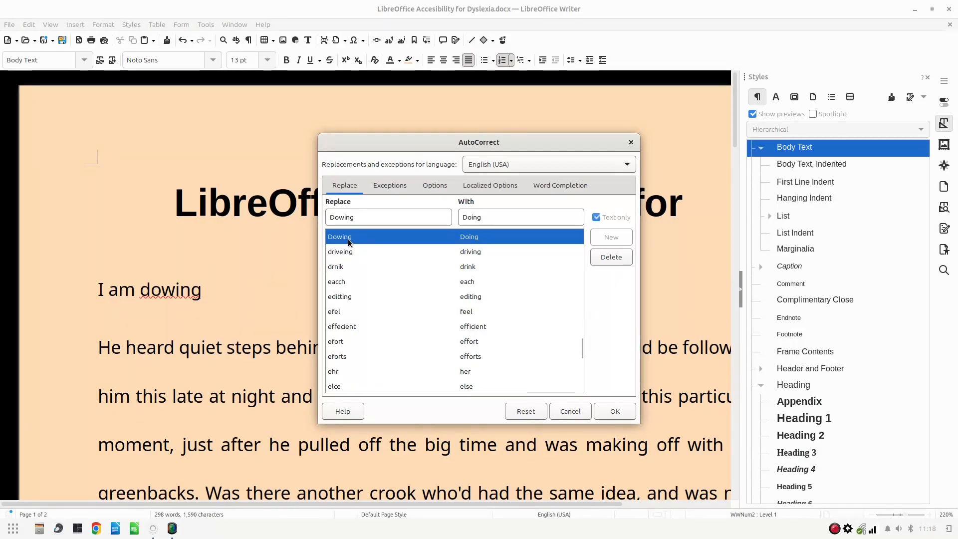
- Add a lowercase AutoCorrect replacement that changes "dowing" to "doing", and accept the AutoCorrect settings
{"action": "double_click", "coordinate": [413, 222]}
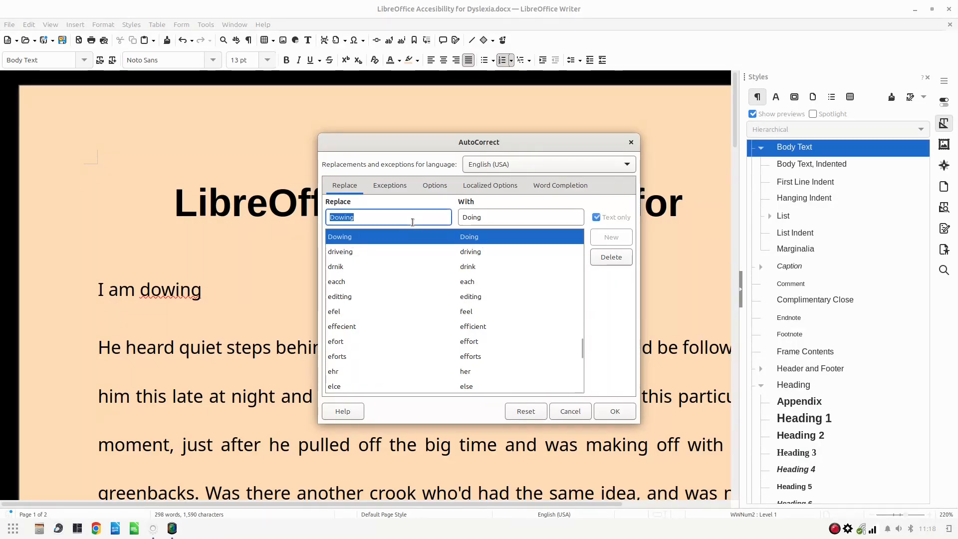
{"action": "type", "text": "do"}
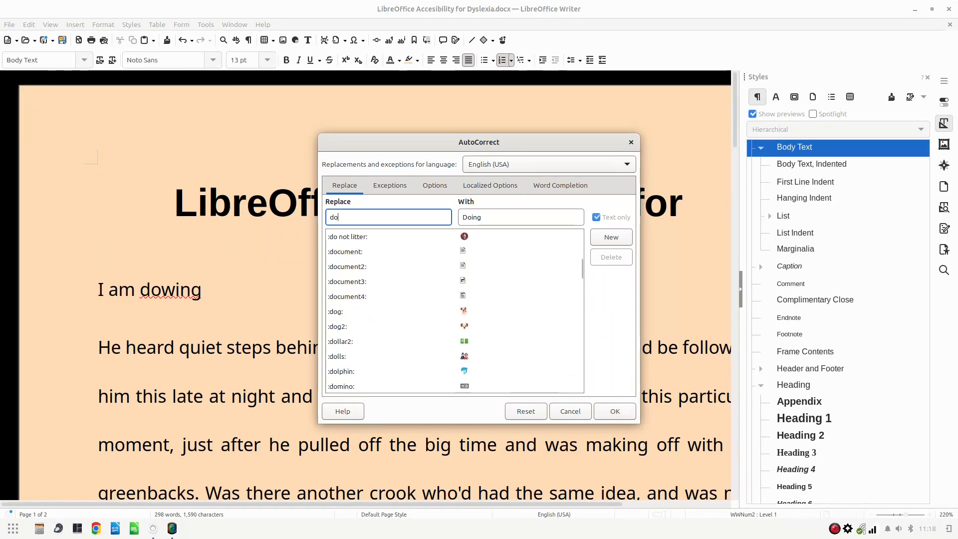
{"action": "type", "text": "wing"}
{"action": "key", "text": "Tab"}
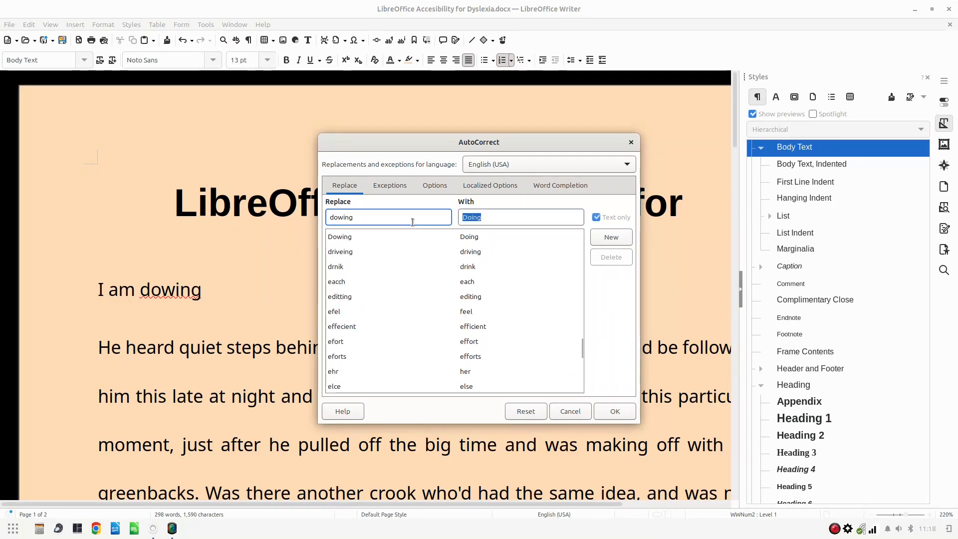
{"action": "type", "text": "doing"}
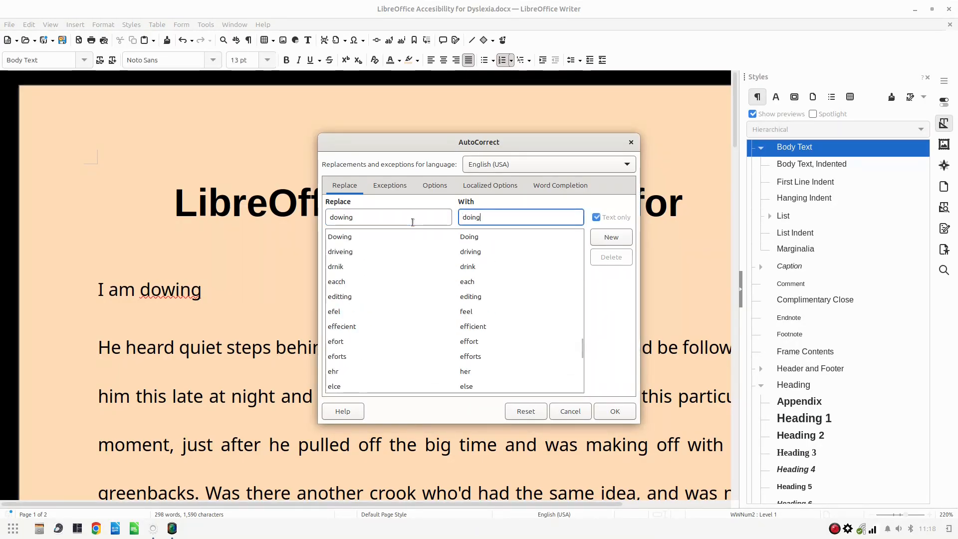
{"action": "left_click", "coordinate": [607, 236]}
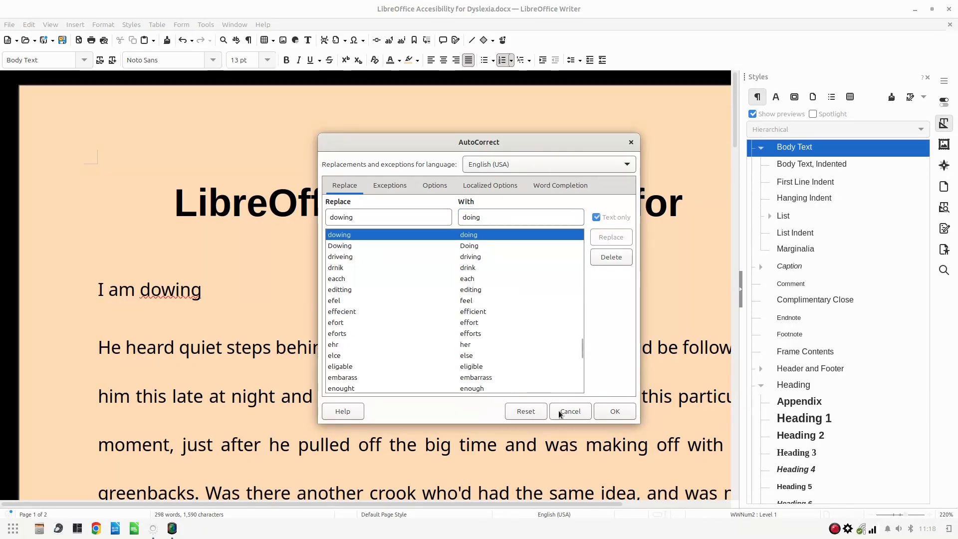
{"action": "left_click", "coordinate": [615, 412]}
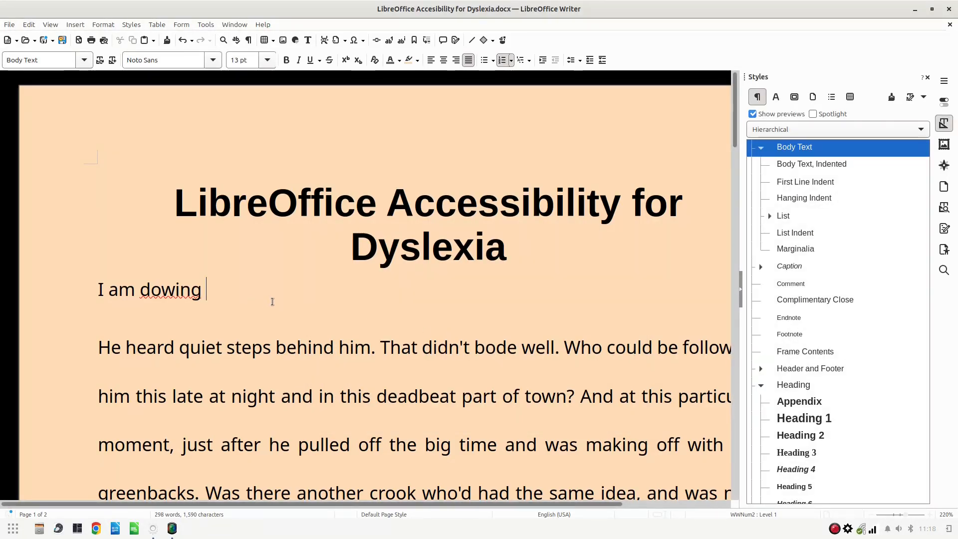
- Replace the test line "I am dowing" with "What am I dowing" to try out the new AutoCorrect entry
{"action": "key", "text": "shift+Home"}
{"action": "key", "text": "Delete"}
{"action": "key", "text": "Delete"}
{"action": "key", "text": "Return"}
{"action": "key", "text": "Up"}
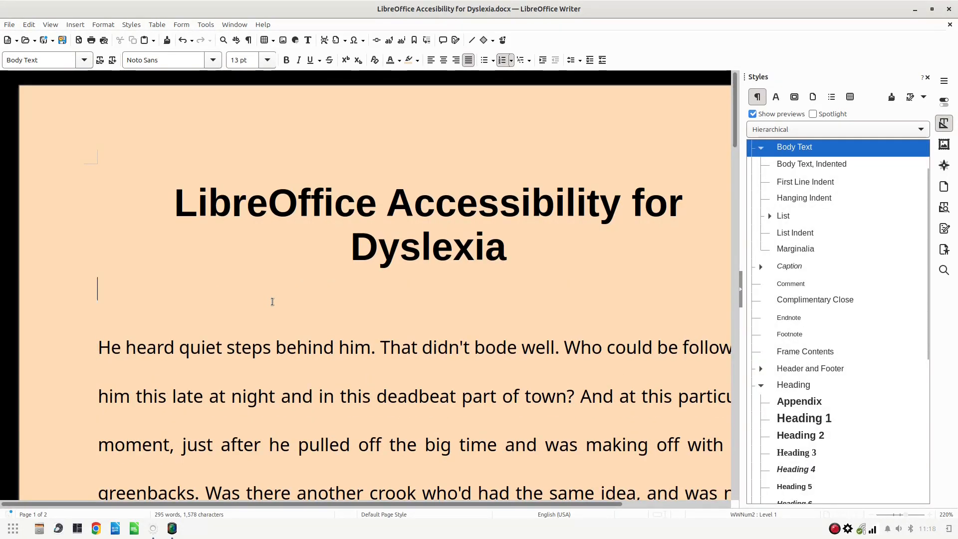
{"action": "type", "text": "What a"}
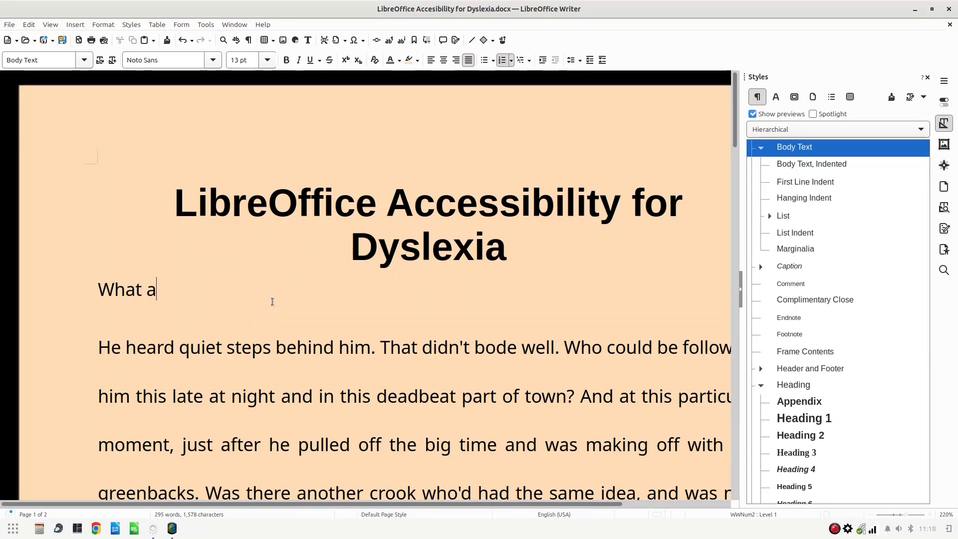
{"action": "type", "text": "m I dowing"}
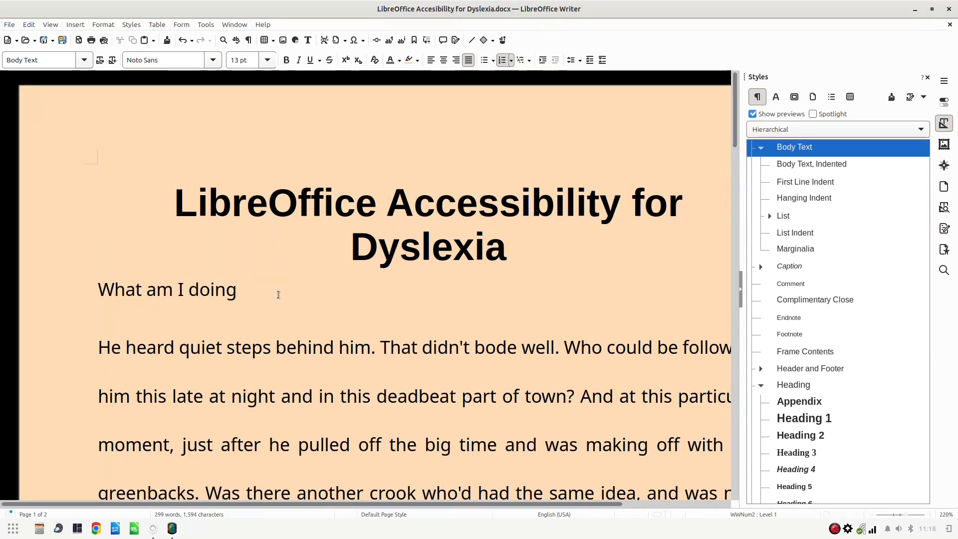
- Delete the test line above the first body paragraph together with its empty paragraph
{"action": "left_click_drag", "start_coordinate": [359, 299], "coordinate": [80, 287]}
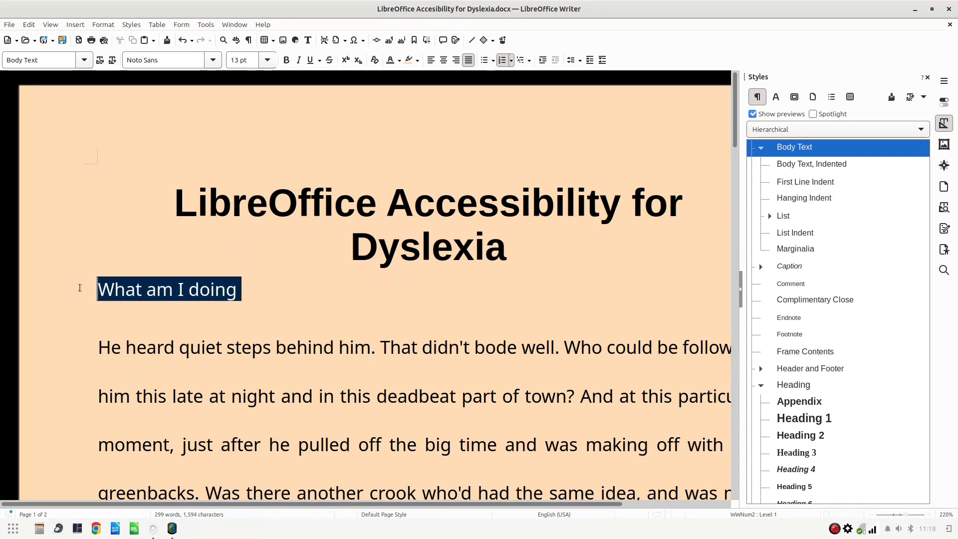
{"action": "key", "text": "BackSpace"}
{"action": "key", "text": "Delete"}
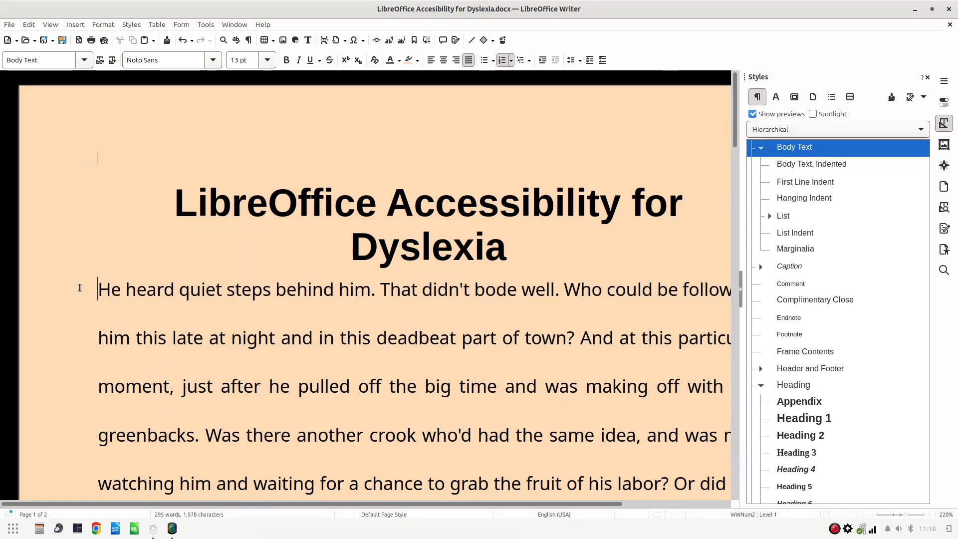
- Insert the text "This is a heading" as its own paragraph above the first body paragraph
{"action": "scroll", "coordinate": [260, 273], "scroll_direction": "down", "scroll_amount": 3, "text": "ctrl"}
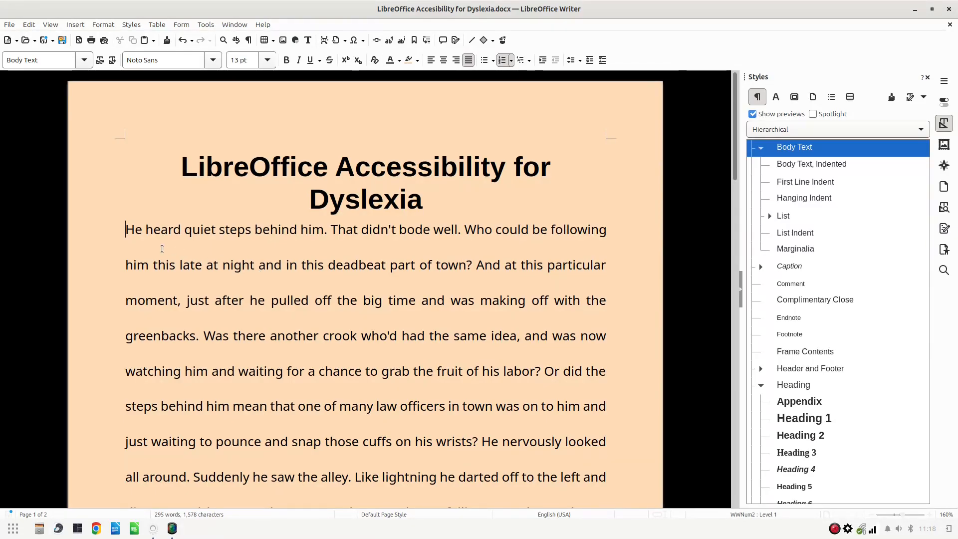
{"action": "type", "text": "This a"}
{"action": "key", "text": "BackSpace"}
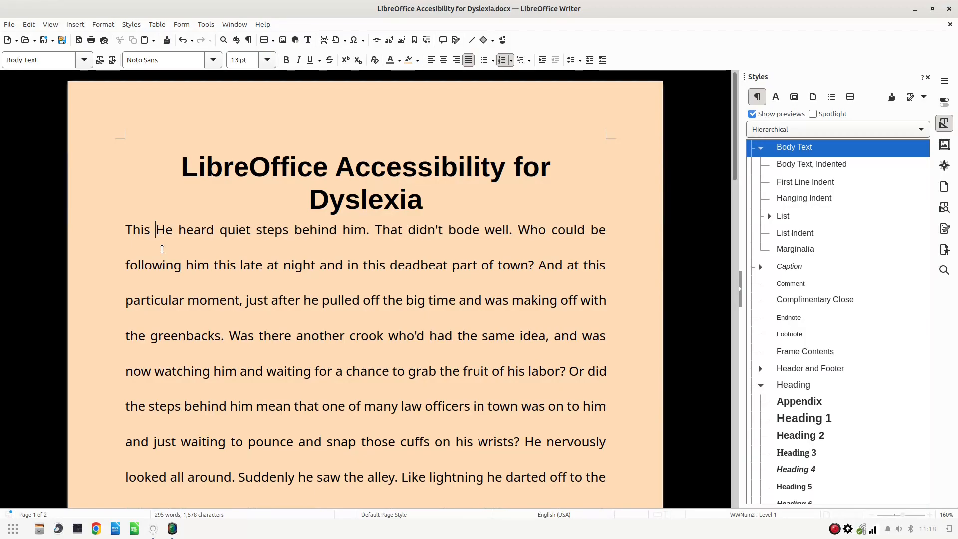
{"action": "type", "text": "is a heading"}
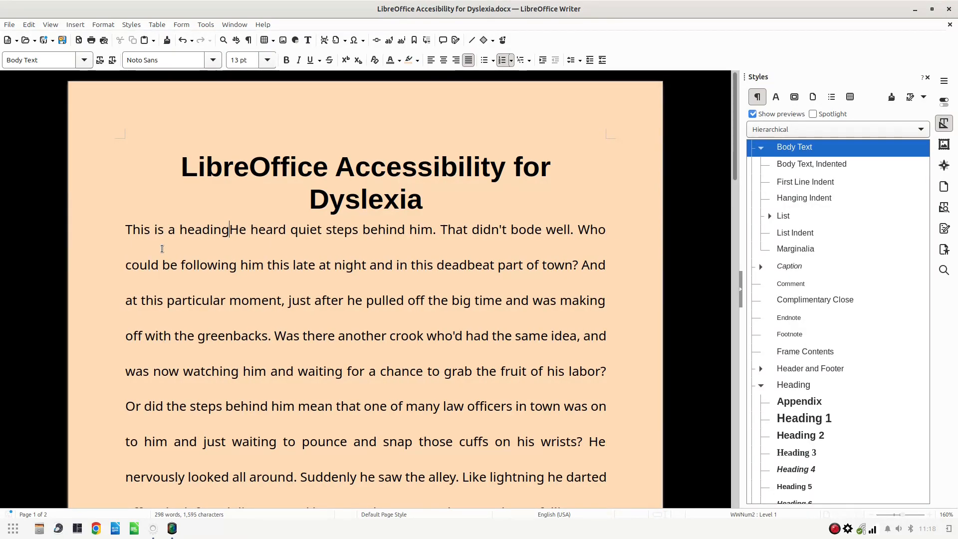
{"action": "key", "text": "Return"}
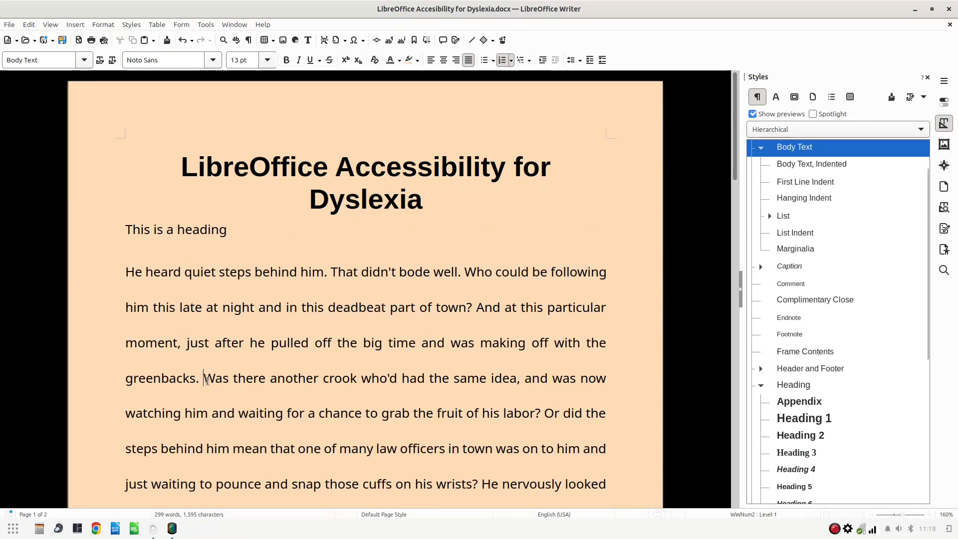
- Add the text "This is another heading" as a new paragraph after the last paragraph of the document
{"action": "scroll", "coordinate": [207, 381], "scroll_direction": "down", "scroll_amount": 15}
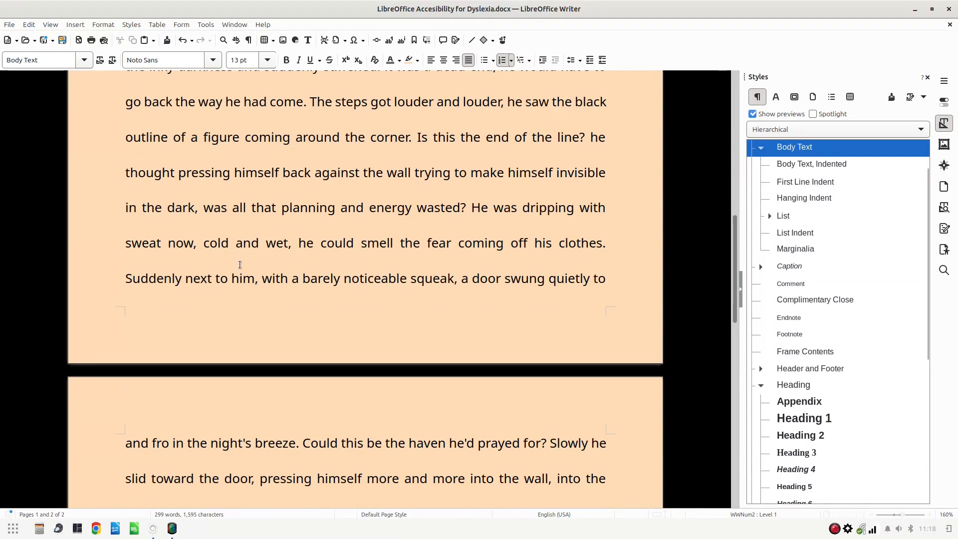
{"action": "left_click", "coordinate": [520, 289]}
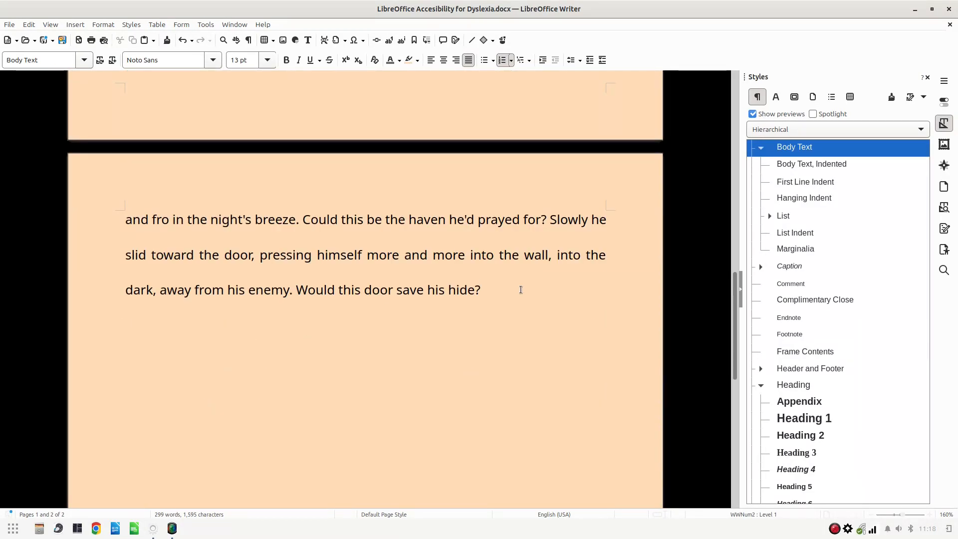
{"action": "key", "text": "Return"}
{"action": "type", "text": "This "}
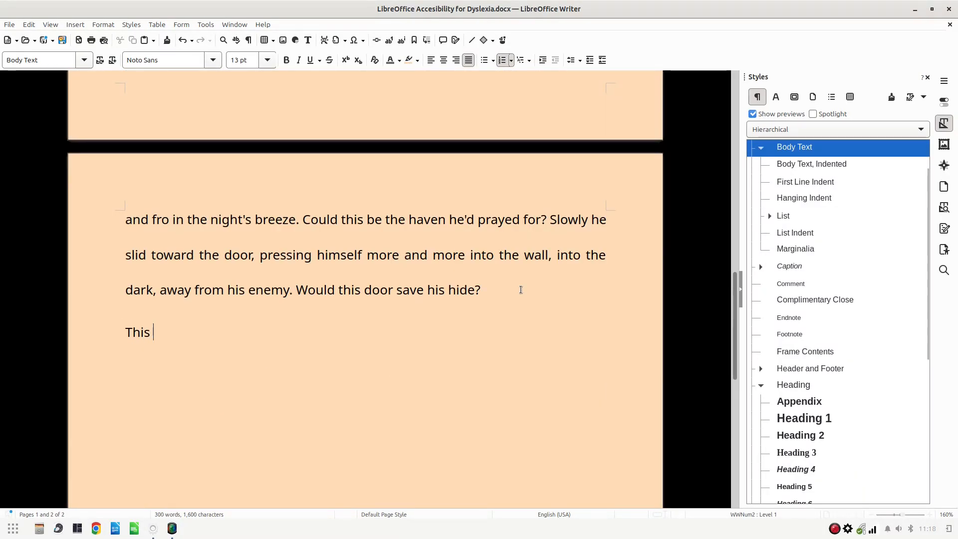
{"action": "type", "text": "is another he"}
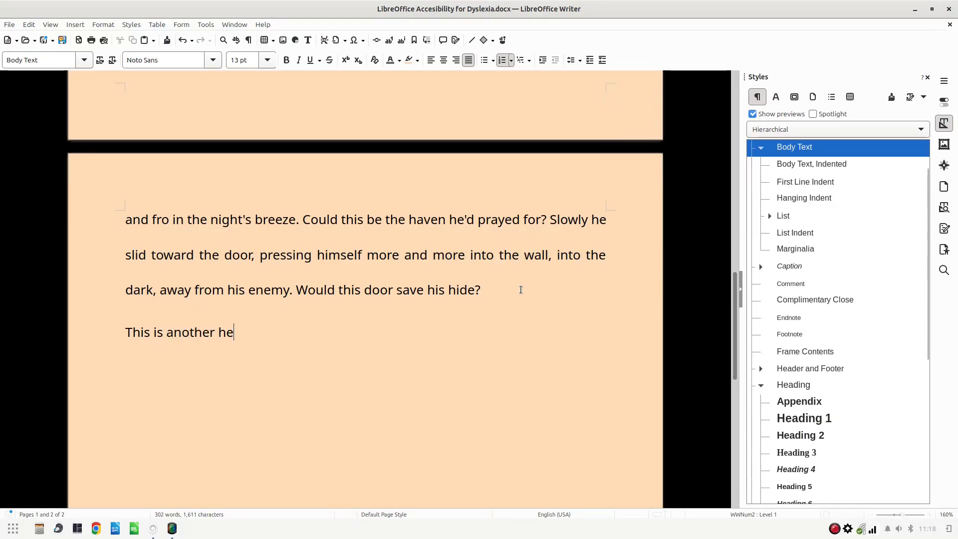
{"action": "type", "text": "ading"}
- Insert the dummy text with the AutoText shortcut "dt" in a new paragraph below "This is another heading"
{"action": "key", "text": "Return"}
{"action": "type", "text": "dt"}
{"action": "key", "text": "F3"}
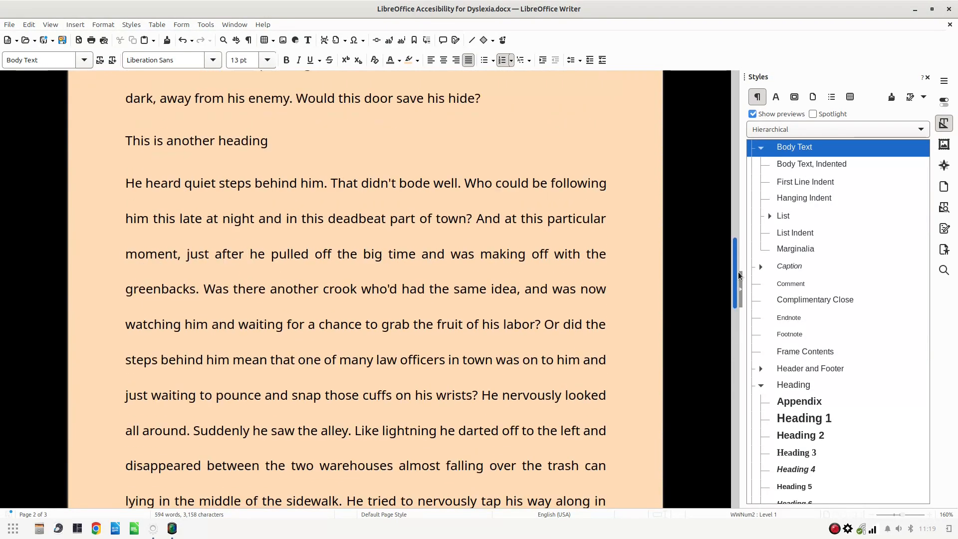
- Make the line "This is another heading" bold with direct formatting, and remove the bold again
{"action": "scroll", "coordinate": [740, 259], "scroll_direction": "up", "scroll_amount": 2}
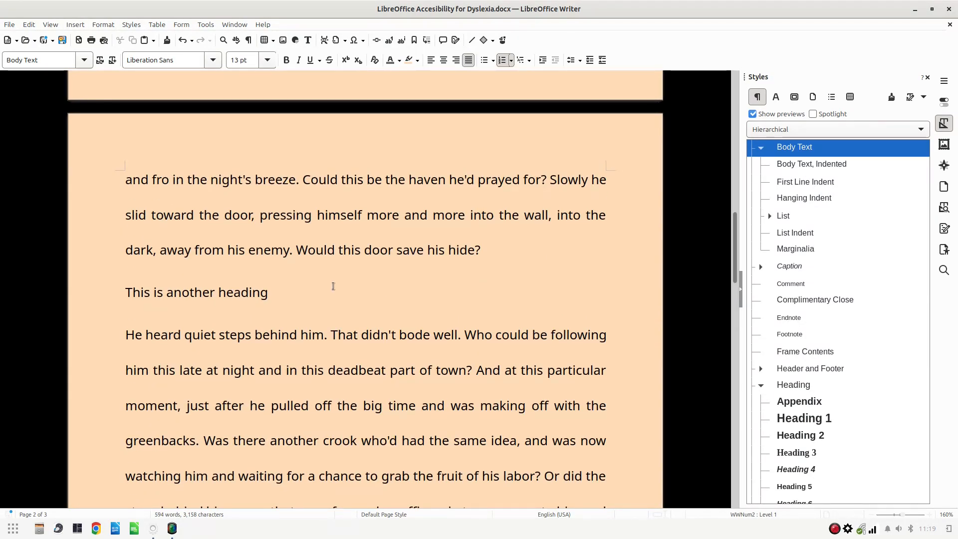
{"action": "left_click_drag", "start_coordinate": [333, 286], "coordinate": [65, 281]}
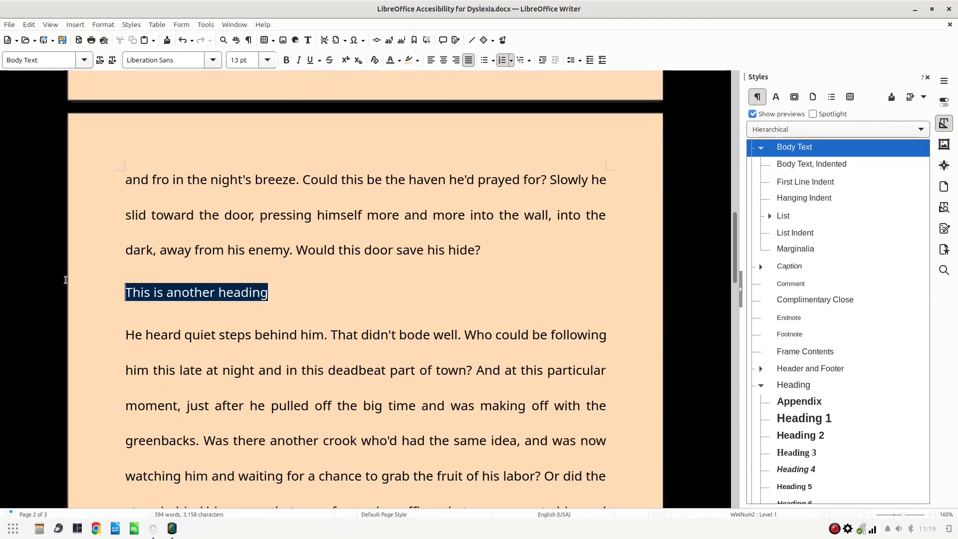
{"action": "left_click", "coordinate": [288, 62]}
{"action": "key", "text": "End"}
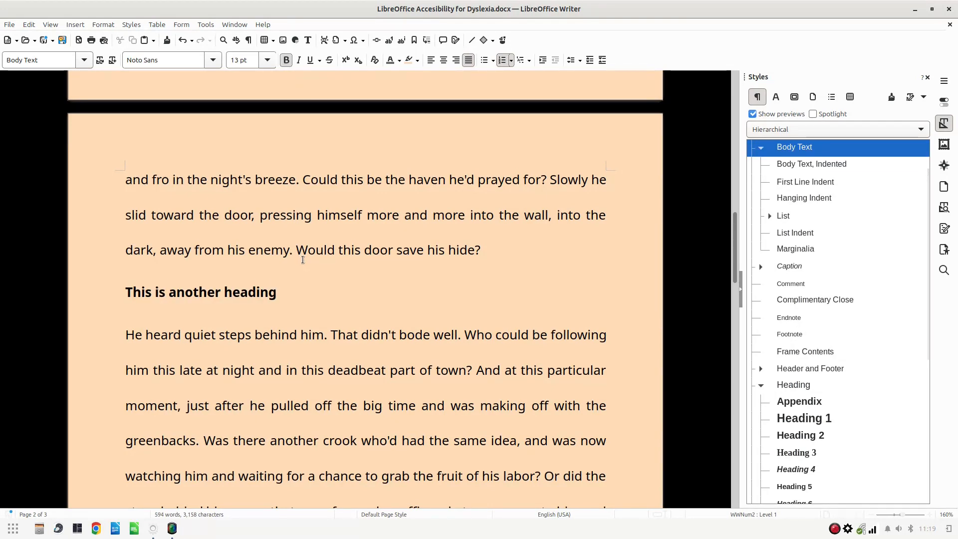
{"action": "key", "text": "shift+Home"}
{"action": "key", "text": "ctrl+b"}
- Apply the Heading 1 paragraph style to the line "This is a heading" below the title
{"action": "scroll", "coordinate": [294, 301], "scroll_direction": "up", "scroll_amount": 7}
{"action": "scroll", "coordinate": [295, 300], "scroll_direction": "up", "scroll_amount": 10}
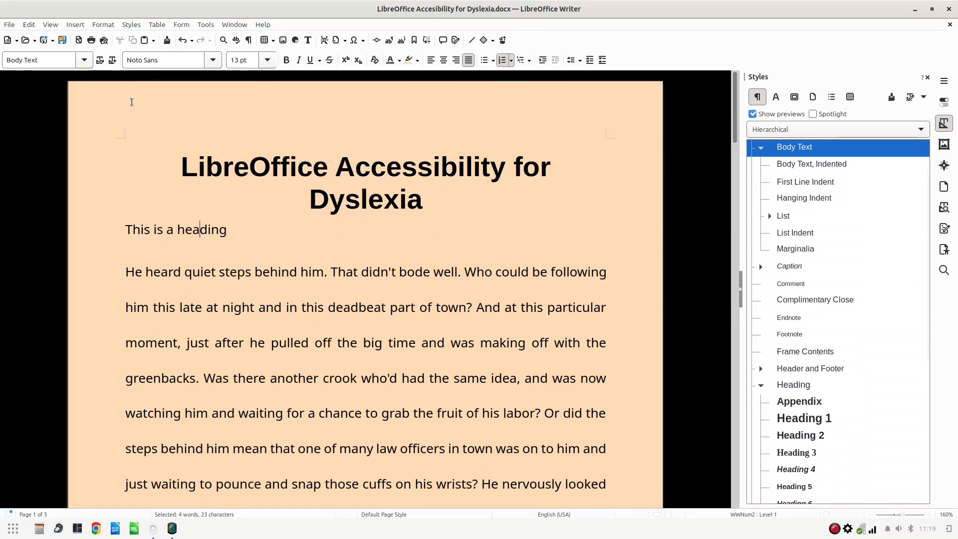
{"action": "left_click", "coordinate": [85, 61]}
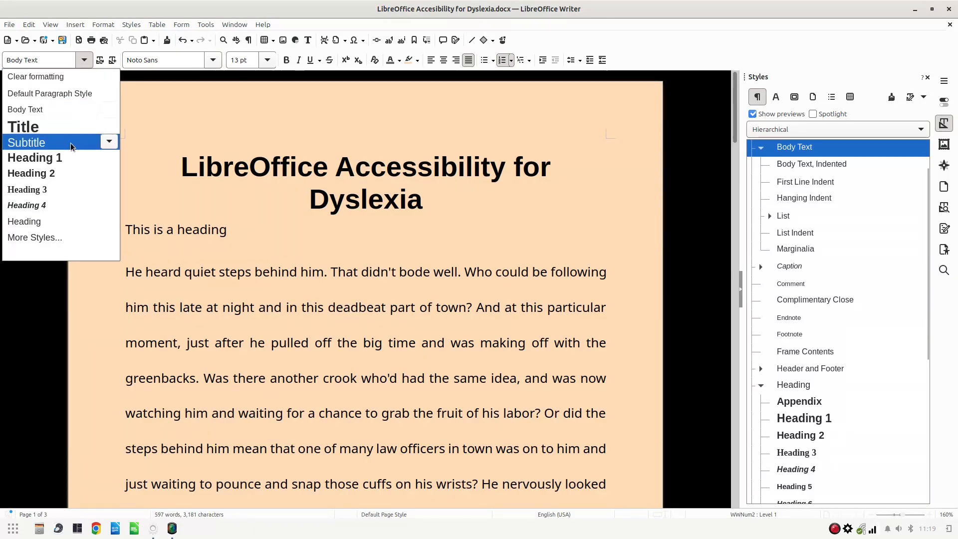
{"action": "left_click", "coordinate": [60, 158]}
- Apply the Heading 1 paragraph style to the line "This is another heading" on page 2
{"action": "scroll", "coordinate": [101, 175], "scroll_direction": "down", "scroll_amount": 15}
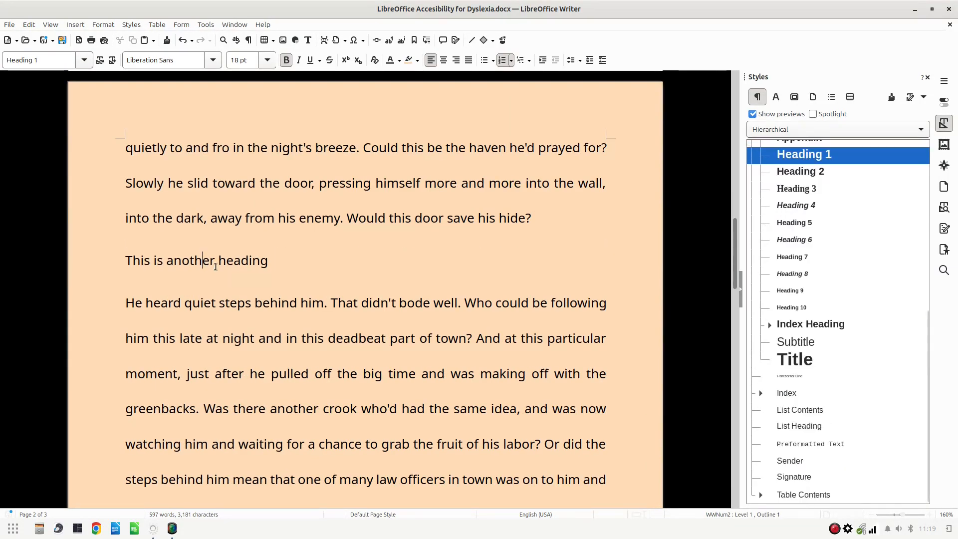
{"action": "left_click", "coordinate": [208, 260]}
{"action": "left_click", "coordinate": [85, 60]}
{"action": "left_click", "coordinate": [58, 160]}
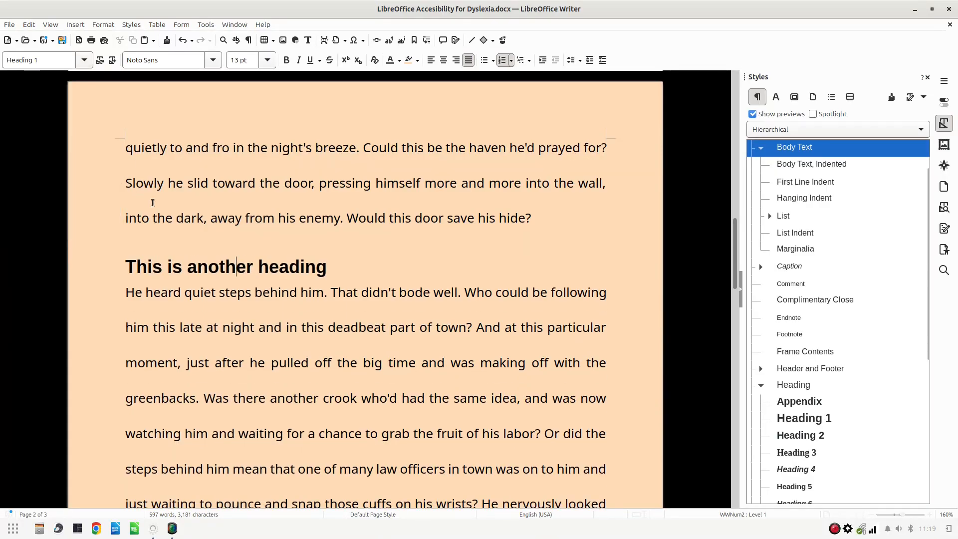
- Show the Navigator and use its Headings list to jump to "This is a heading" and "This is another heading"
{"action": "scroll", "coordinate": [811, 200], "scroll_direction": "up", "scroll_amount": 4}
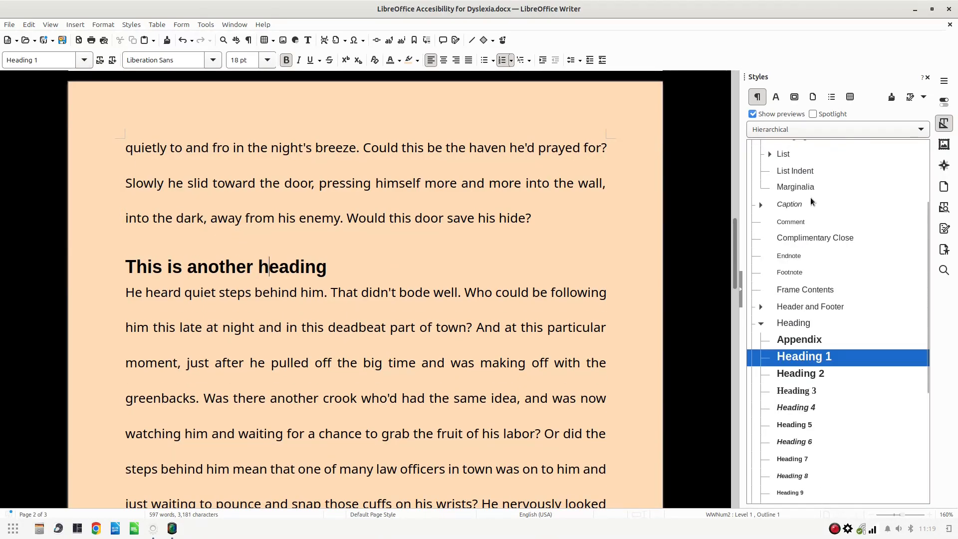
{"action": "left_click", "coordinate": [950, 169]}
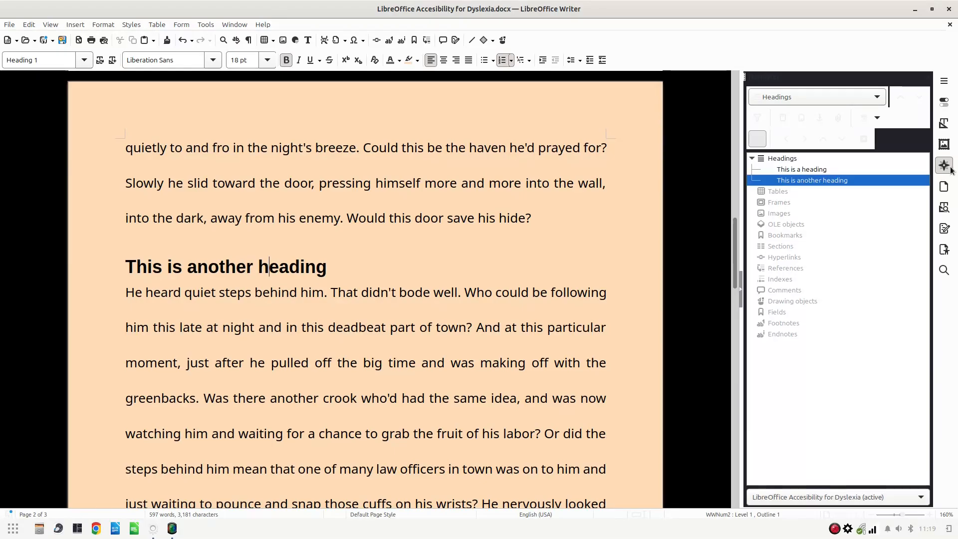
{"action": "left_click", "coordinate": [776, 170]}
{"action": "left_click", "coordinate": [774, 180]}
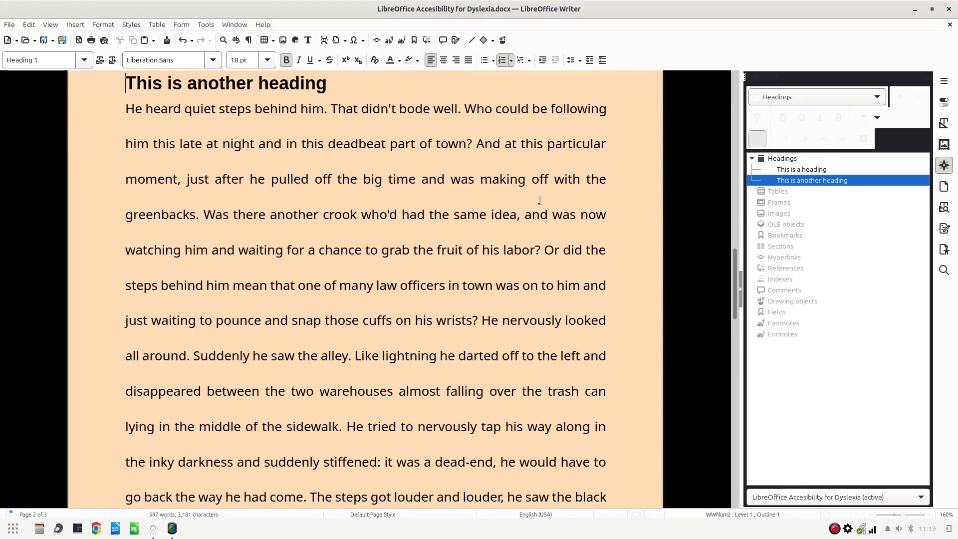
- Compare scrolling through the document by hand with jumping between the two headings in the Navigator
{"action": "scroll", "coordinate": [738, 254], "scroll_direction": "up", "scroll_amount": 5}
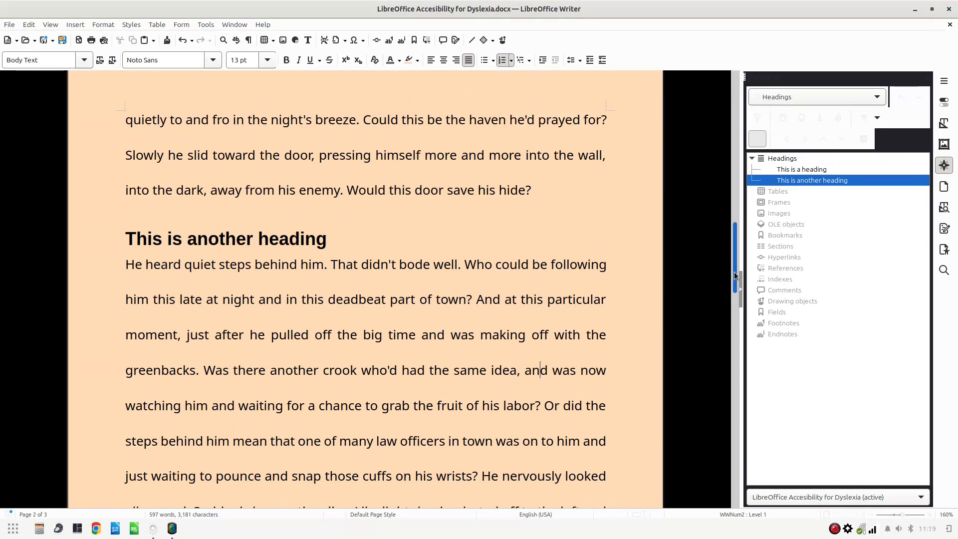
{"action": "scroll", "coordinate": [738, 253], "scroll_direction": "up", "scroll_amount": 5}
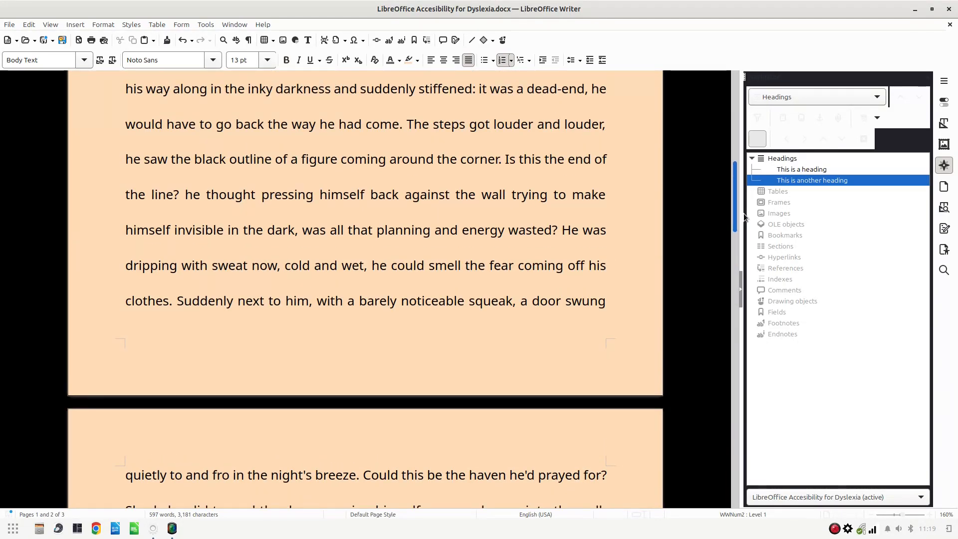
{"action": "left_click_drag", "start_coordinate": [743, 214], "coordinate": [742, 285]}
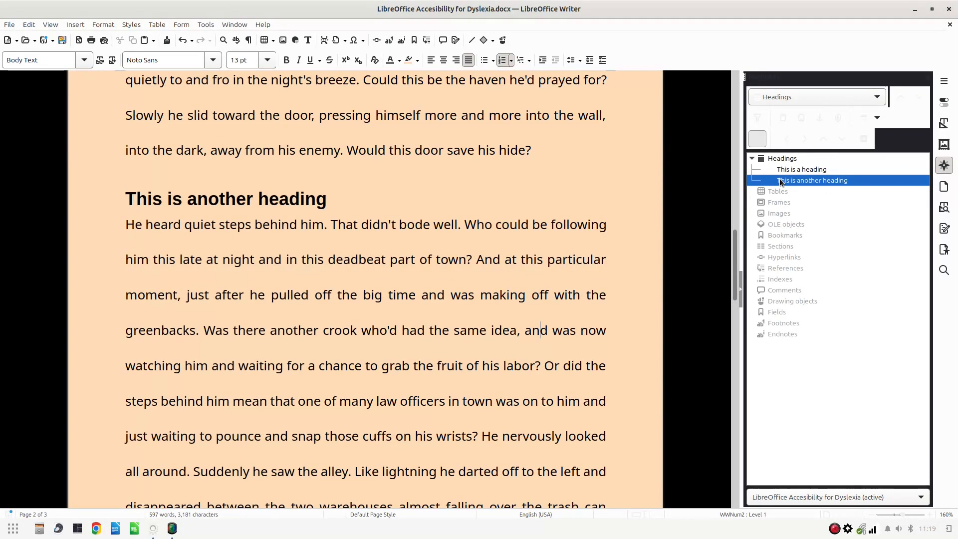
{"action": "left_click", "coordinate": [776, 170]}
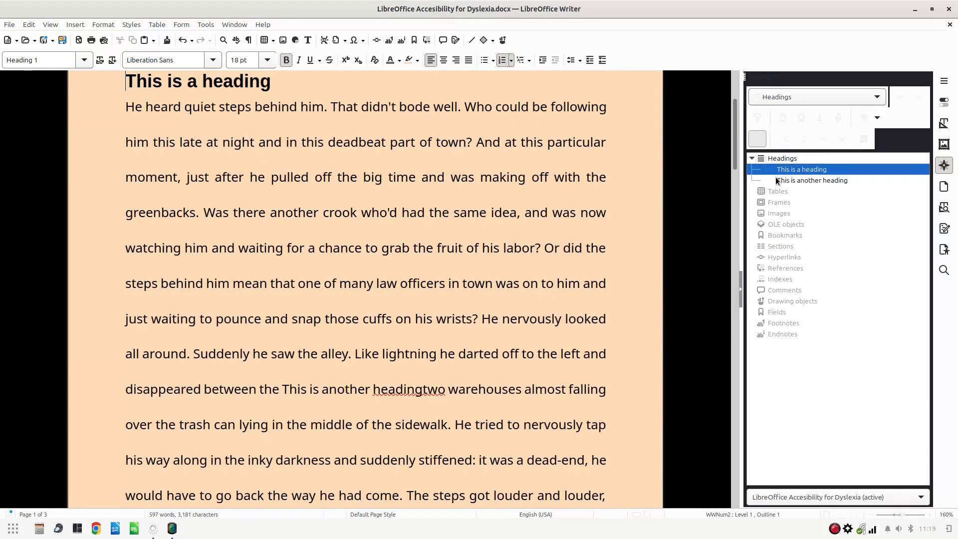
{"action": "left_click", "coordinate": [776, 180]}
- Select the whole line "This is another heading" and apply the Heading 1 style to it again
{"action": "left_click", "coordinate": [519, 215]}
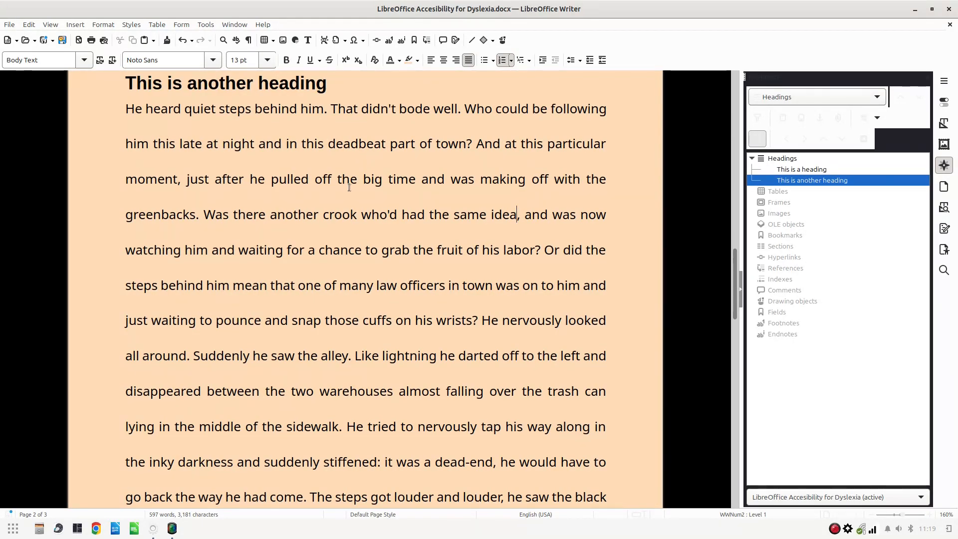
{"action": "scroll", "coordinate": [349, 187], "scroll_direction": "down", "scroll_amount": 3}
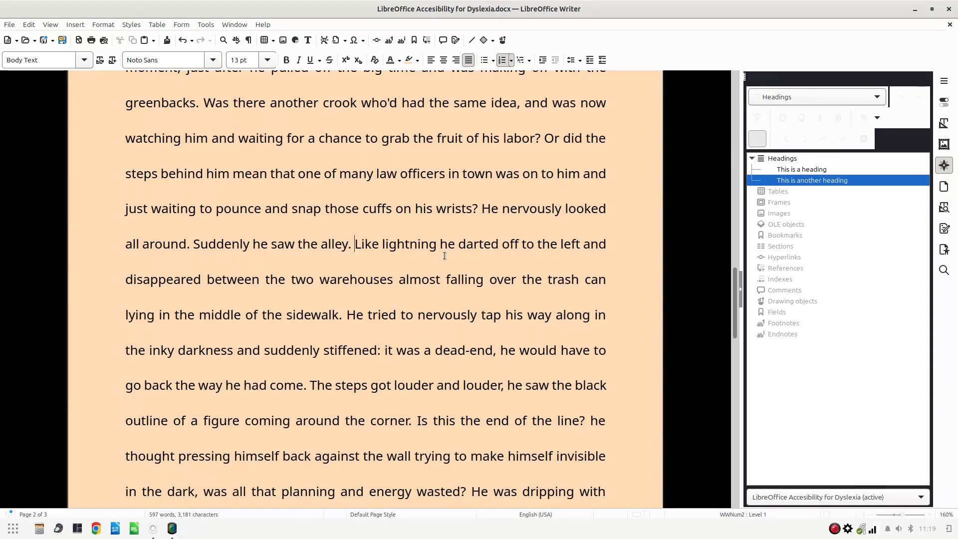
{"action": "scroll", "coordinate": [681, 230], "scroll_direction": "up", "scroll_amount": 7}
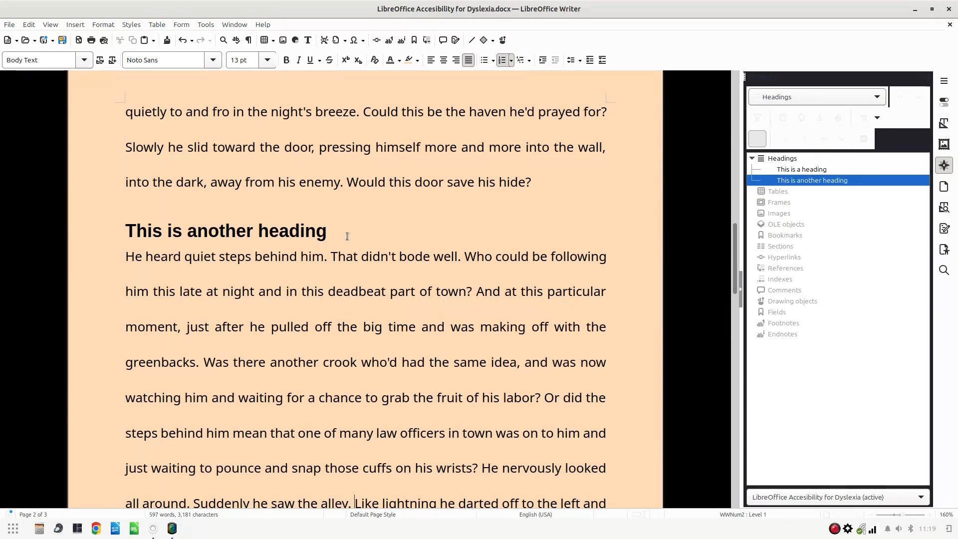
{"action": "left_click_drag", "start_coordinate": [340, 235], "coordinate": [106, 218]}
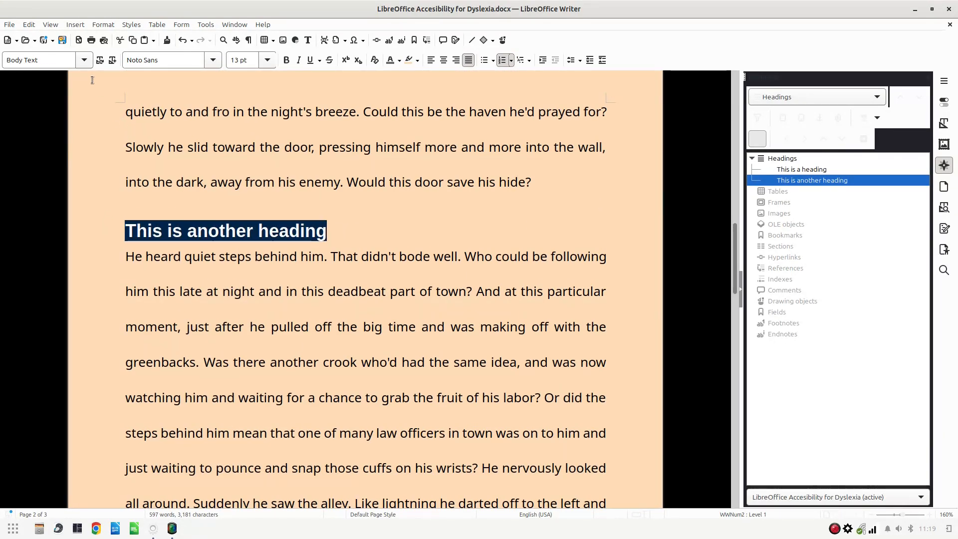
{"action": "left_click", "coordinate": [84, 60]}
{"action": "left_click", "coordinate": [61, 152]}
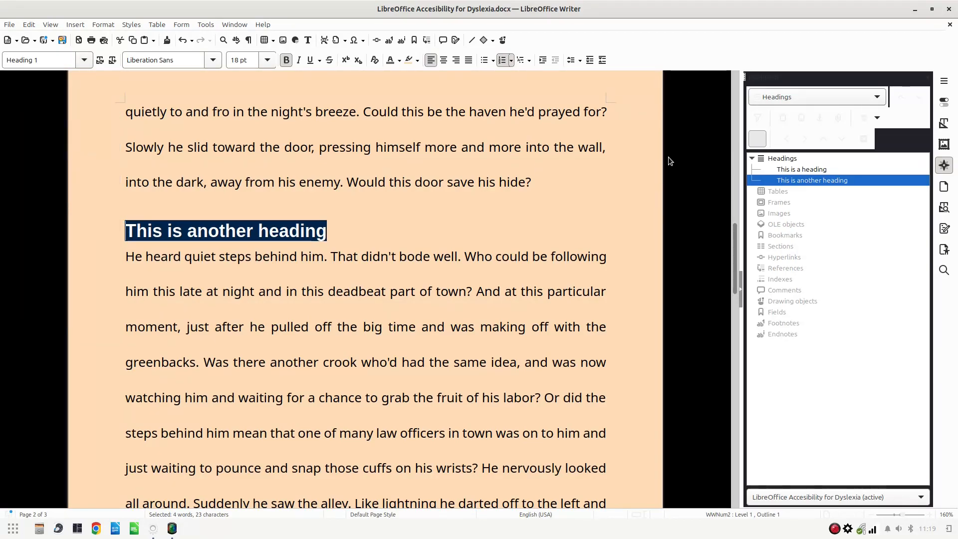
- Jump to "This is another heading", "This is a heading" and back to the second heading through the Navigator
{"action": "double_click", "coordinate": [784, 182]}
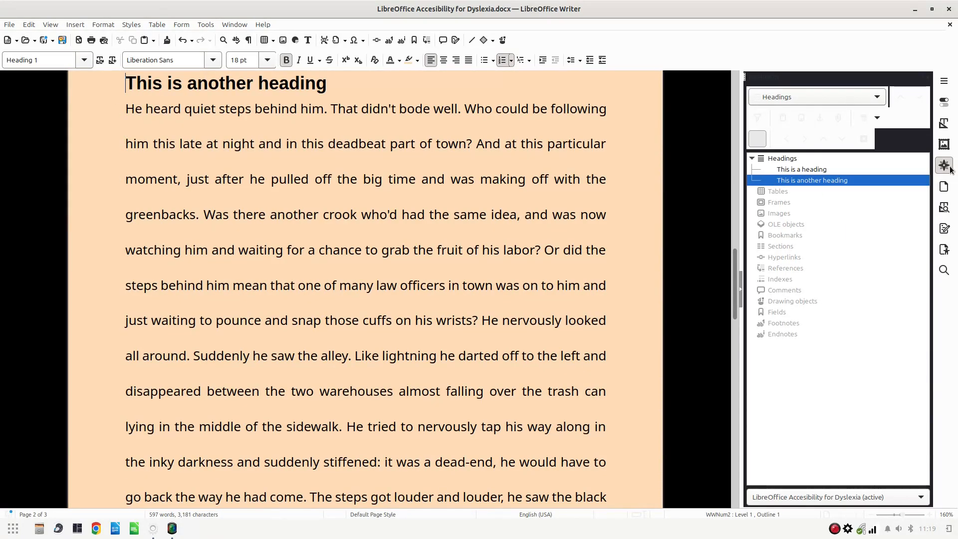
{"action": "left_click", "coordinate": [944, 165]}
{"action": "left_click", "coordinate": [948, 169]}
{"action": "double_click", "coordinate": [777, 170]}
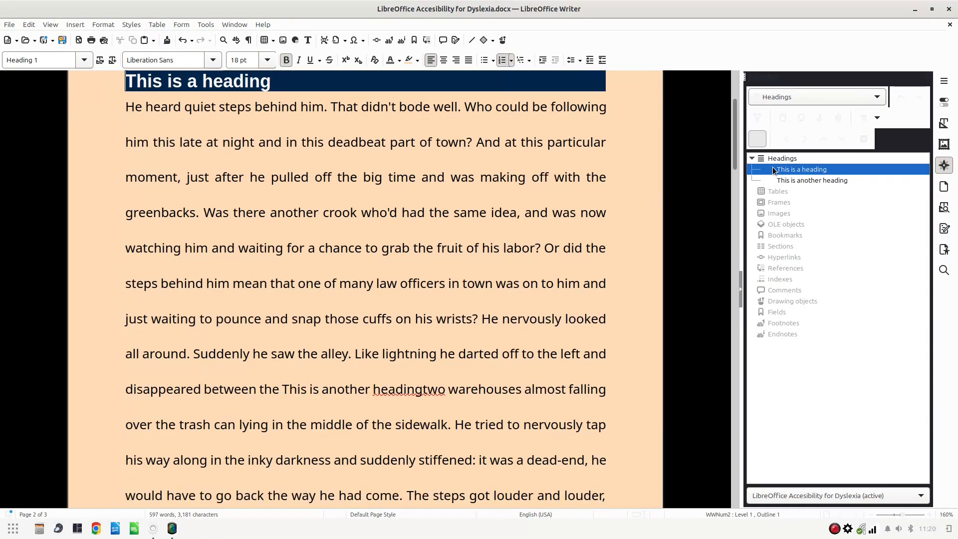
{"action": "double_click", "coordinate": [778, 180]}
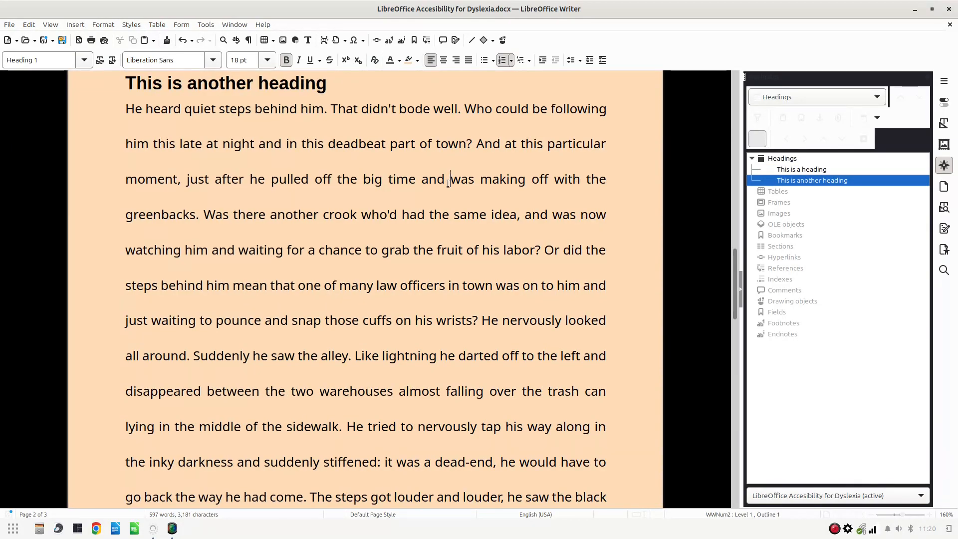
{"action": "left_click", "coordinate": [449, 183]}
{"action": "scroll", "coordinate": [447, 182], "scroll_direction": "up", "scroll_amount": 3}
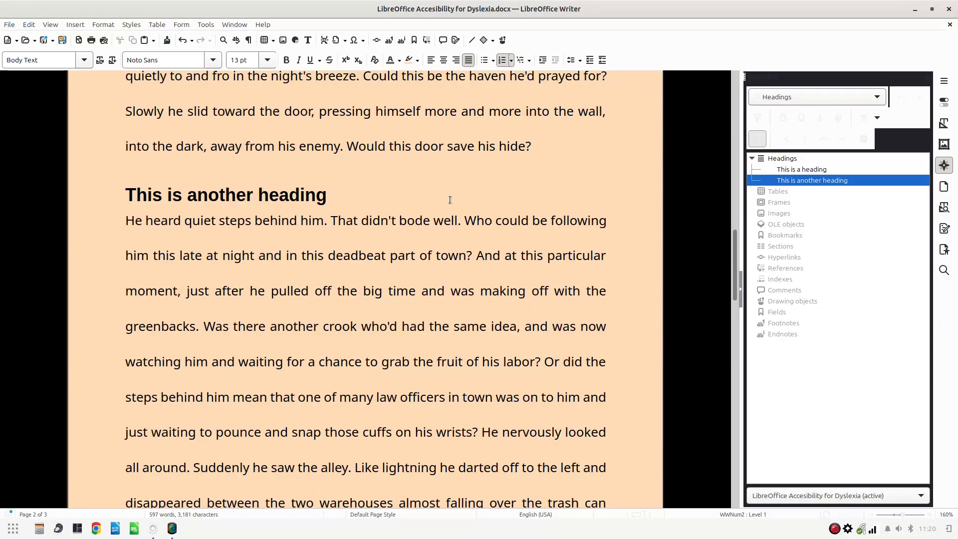
{"action": "scroll", "coordinate": [355, 278], "scroll_direction": "down", "scroll_amount": 10}
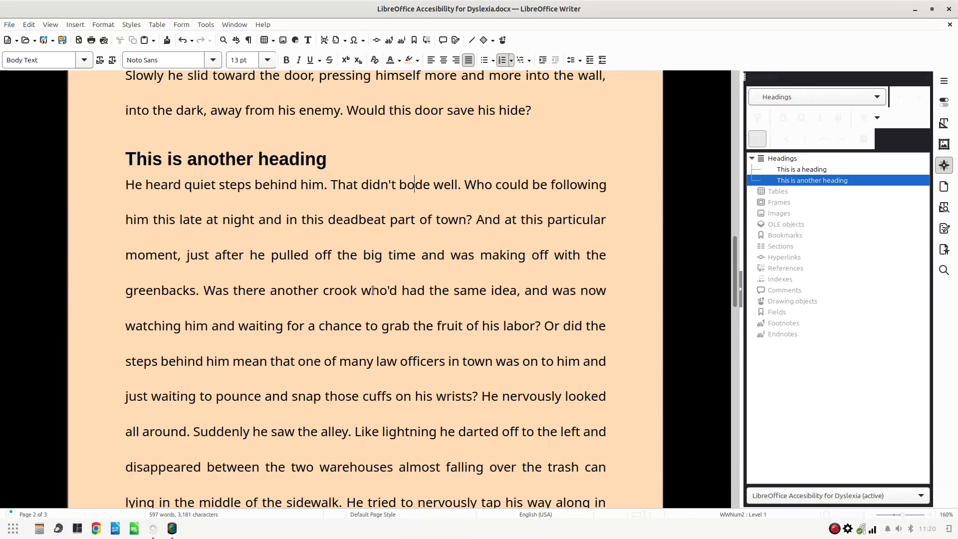
{"action": "scroll", "coordinate": [398, 293], "scroll_direction": "down", "scroll_amount": 2}
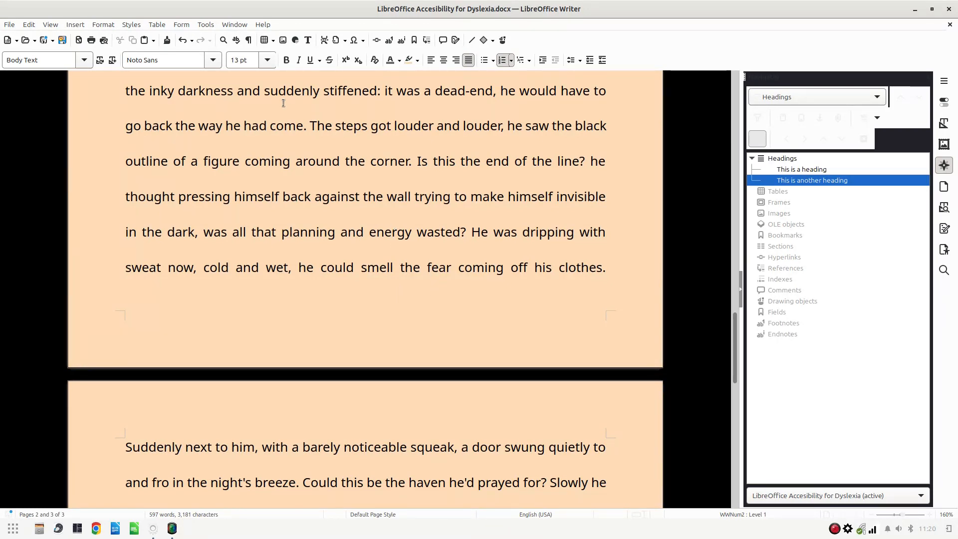
- Set the default basic font to OpenDyslexic in Writer's Basic Fonts (Western) options
{"action": "left_click", "coordinate": [205, 25]}
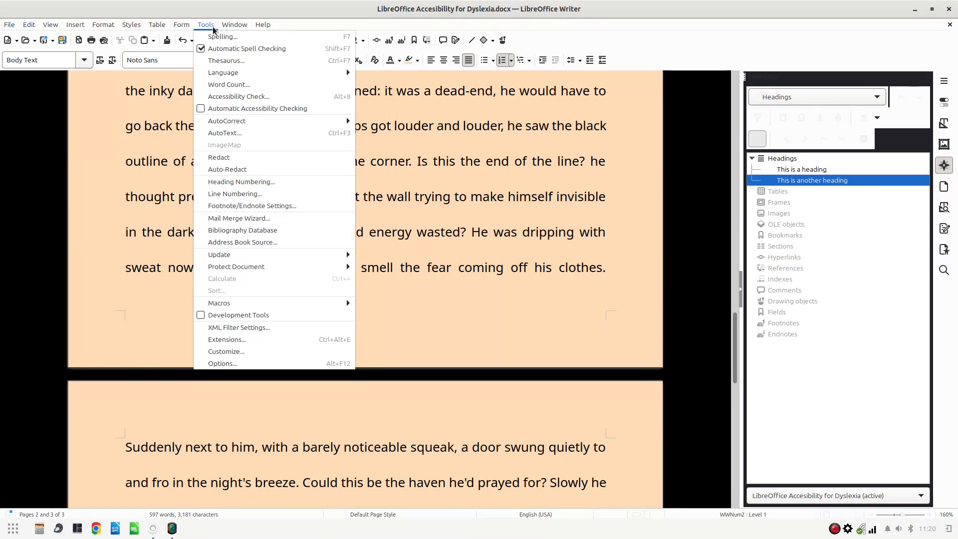
{"action": "left_click", "coordinate": [227, 364]}
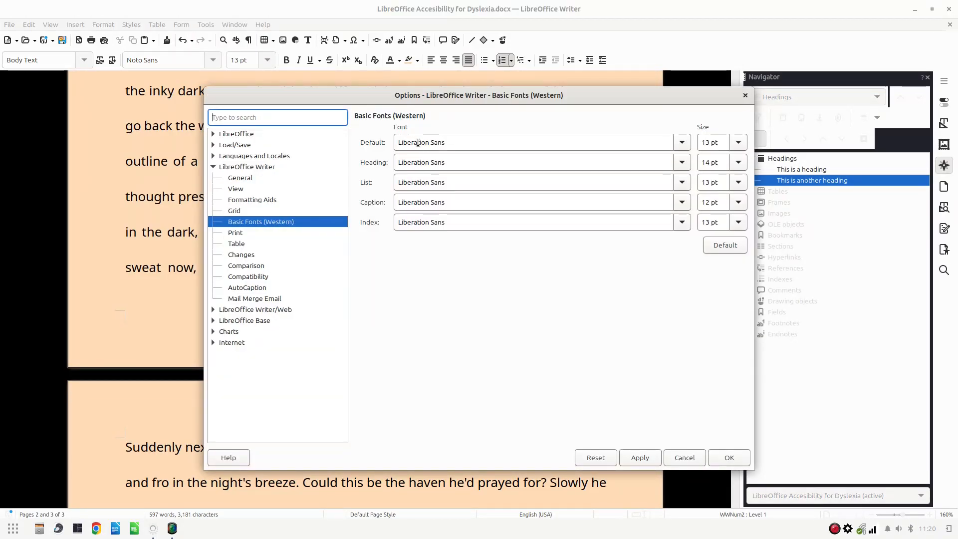
{"action": "left_click", "coordinate": [681, 144]}
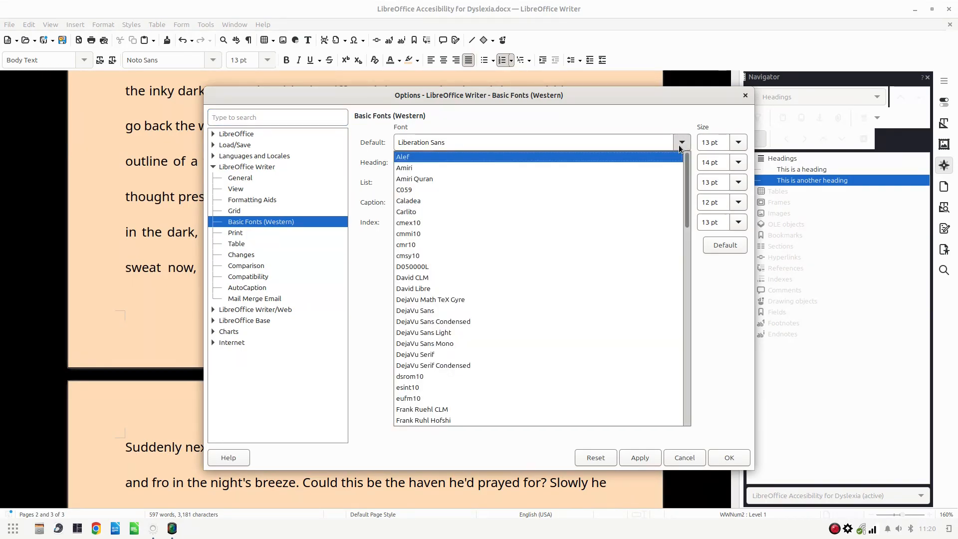
{"action": "type", "text": "op"}
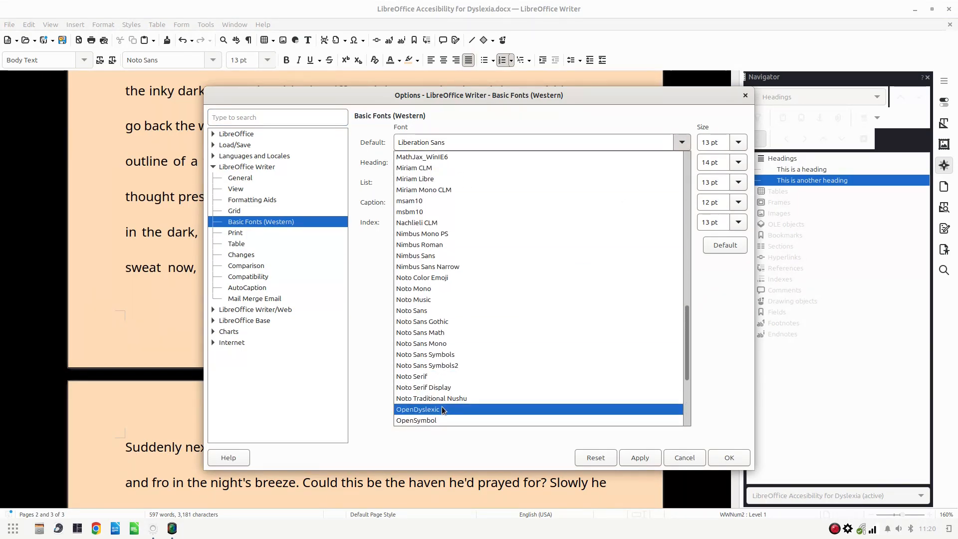
{"action": "left_click", "coordinate": [439, 410]}
- Set the heading, list, caption and index basic fonts to OpenDyslexic and apply the options
{"action": "left_click", "coordinate": [682, 162]}
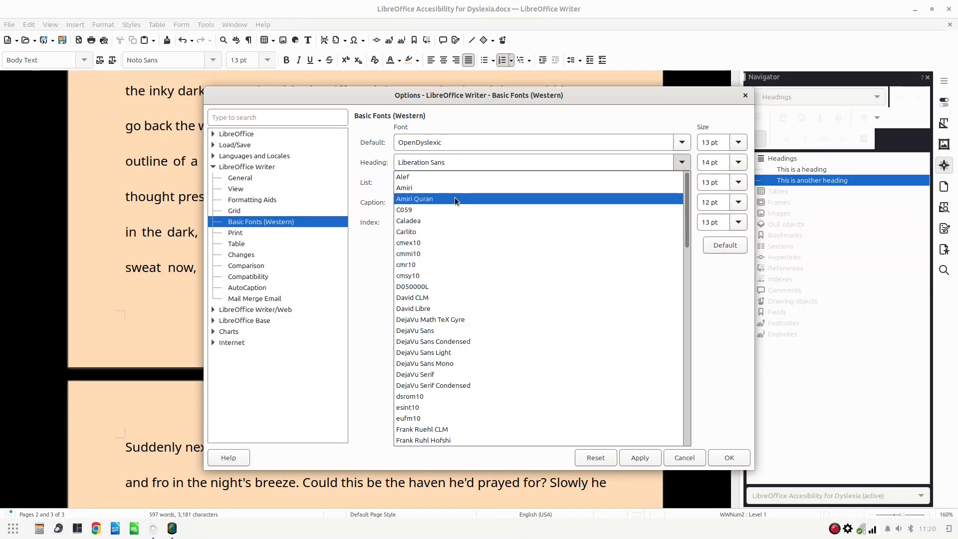
{"action": "scroll", "coordinate": [456, 198], "scroll_direction": "down", "scroll_amount": 10}
{"action": "type", "text": "op"}
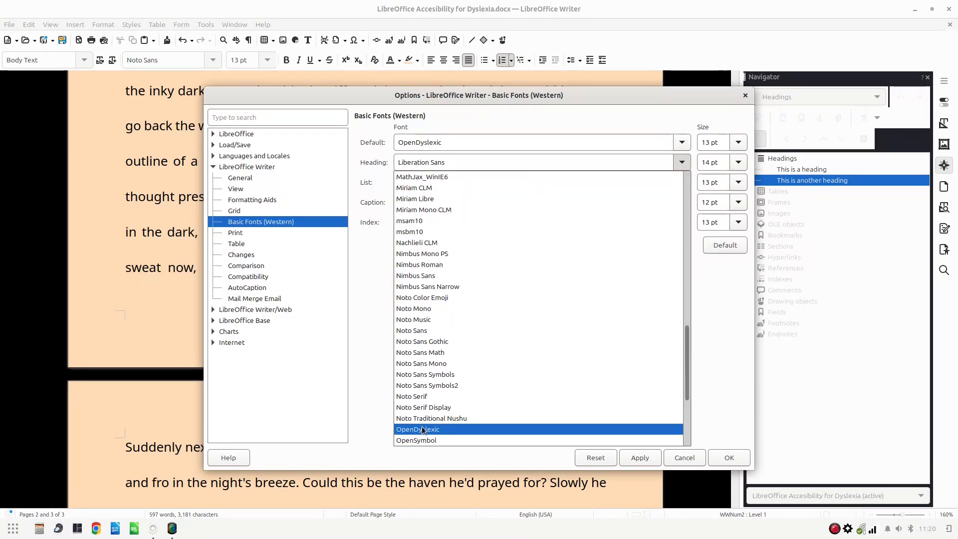
{"action": "left_click", "coordinate": [430, 423]}
{"action": "left_click", "coordinate": [636, 455]}
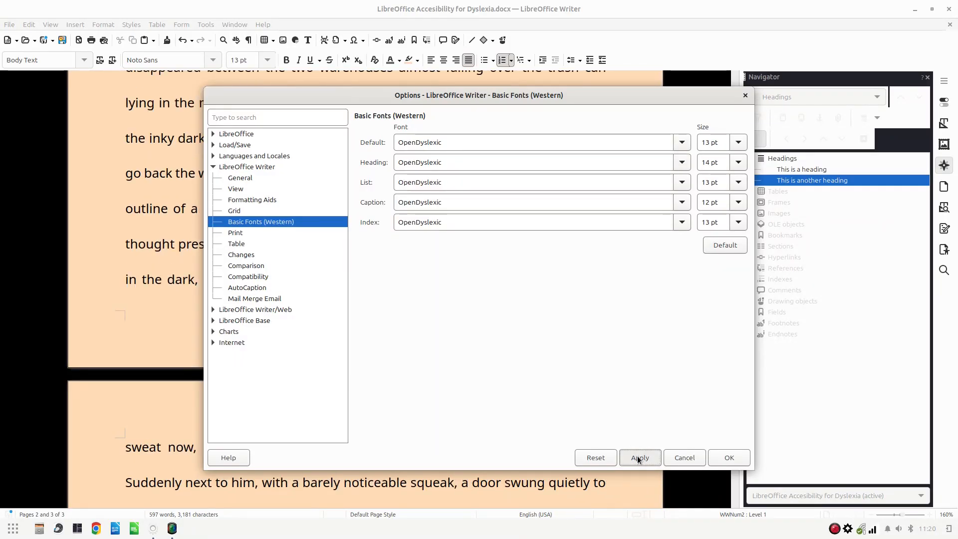
{"action": "left_click", "coordinate": [722, 458]}
- Clear the direct formatting from the whole document so its text follows the styles, and return to the document's start
{"action": "scroll", "coordinate": [513, 286], "scroll_direction": "down", "scroll_amount": 3, "text": "ctrl"}
{"action": "scroll", "coordinate": [466, 274], "scroll_direction": "up", "scroll_amount": 20}
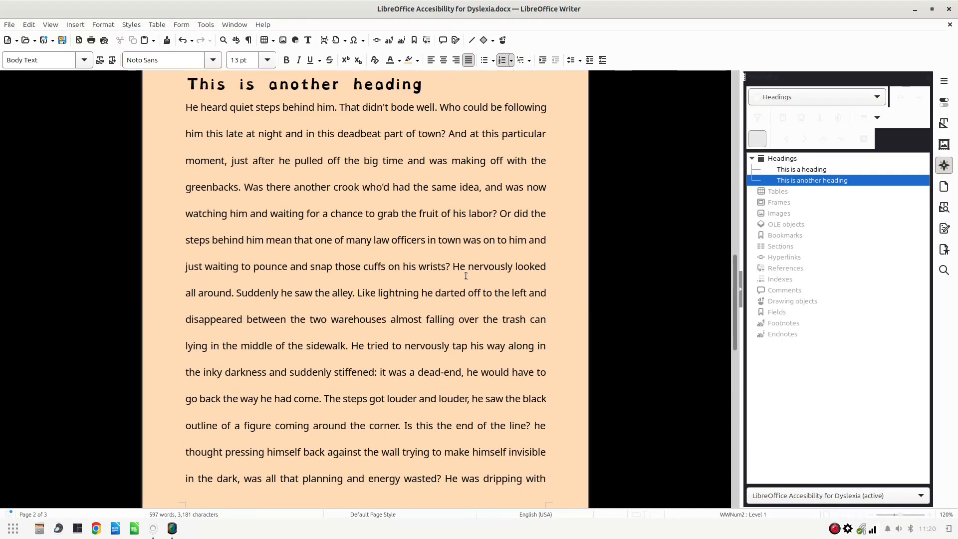
{"action": "scroll", "coordinate": [458, 275], "scroll_direction": "up", "scroll_amount": 2}
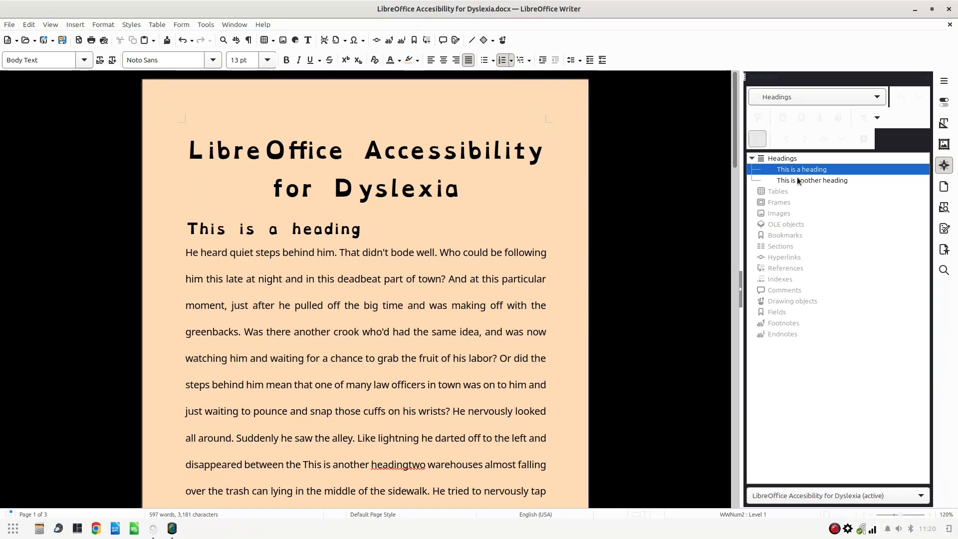
{"action": "key", "text": "ctrl+a"}
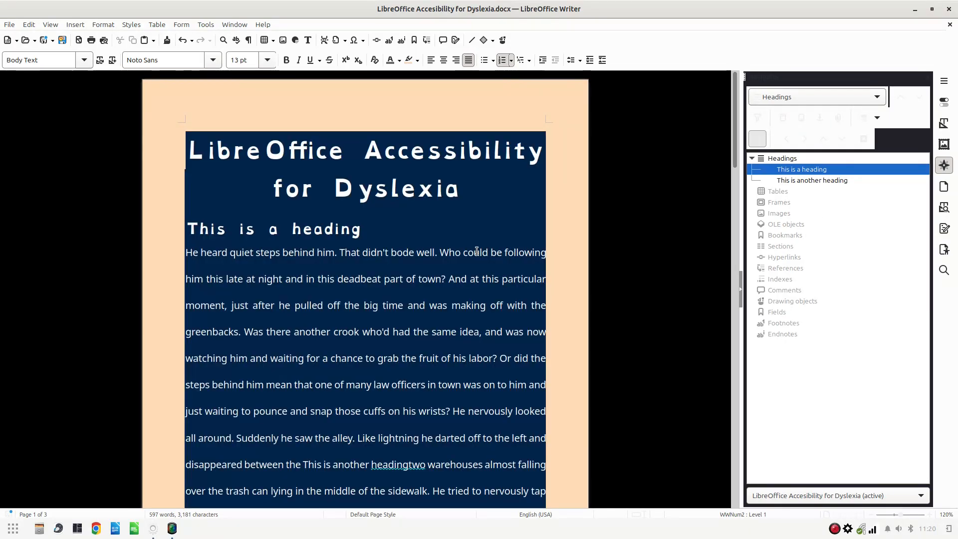
{"action": "key", "text": "ctrl+m"}
{"action": "left_click", "coordinate": [386, 238]}
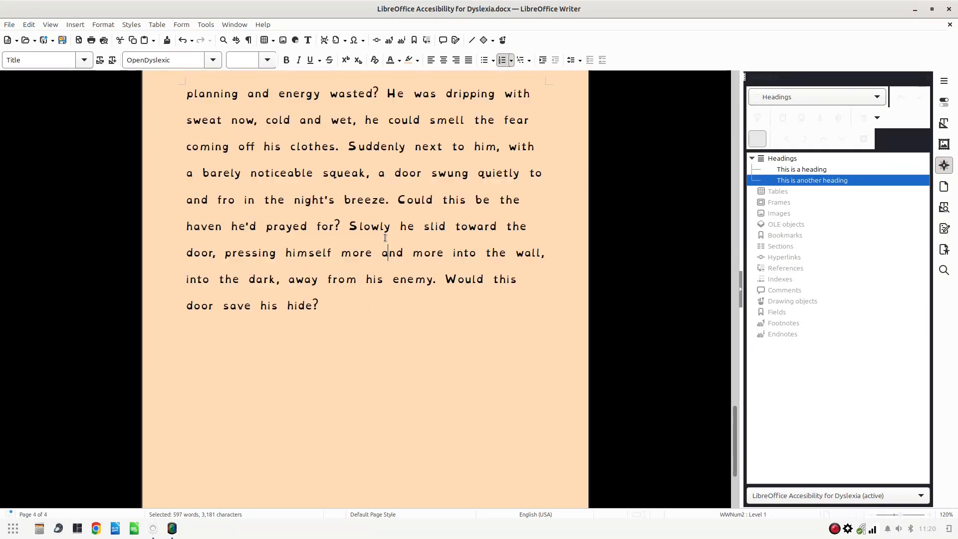
{"action": "key", "text": "ctrl+Home"}
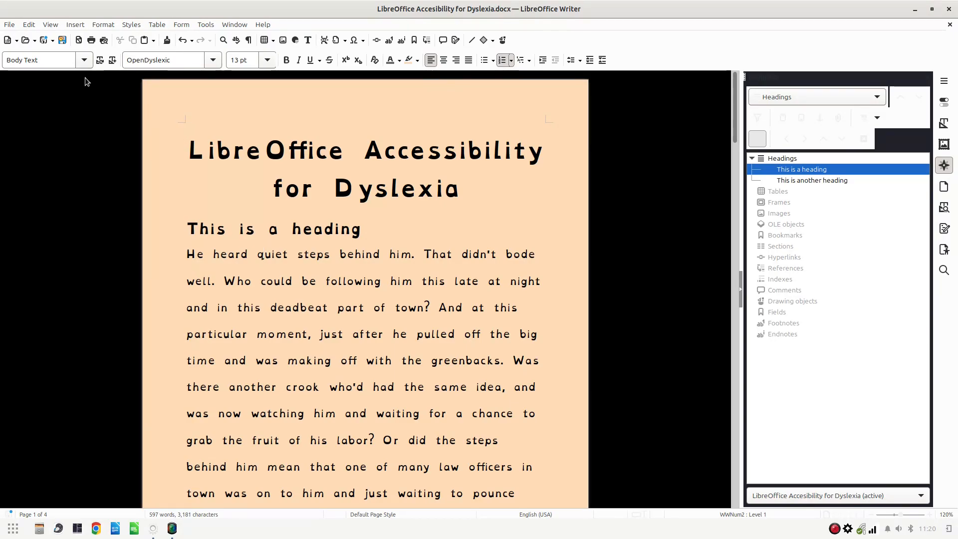
- Create a new blank text document and fill it with dummy text using the "dt" AutoText shortcut
{"action": "left_click", "coordinate": [8, 41]}
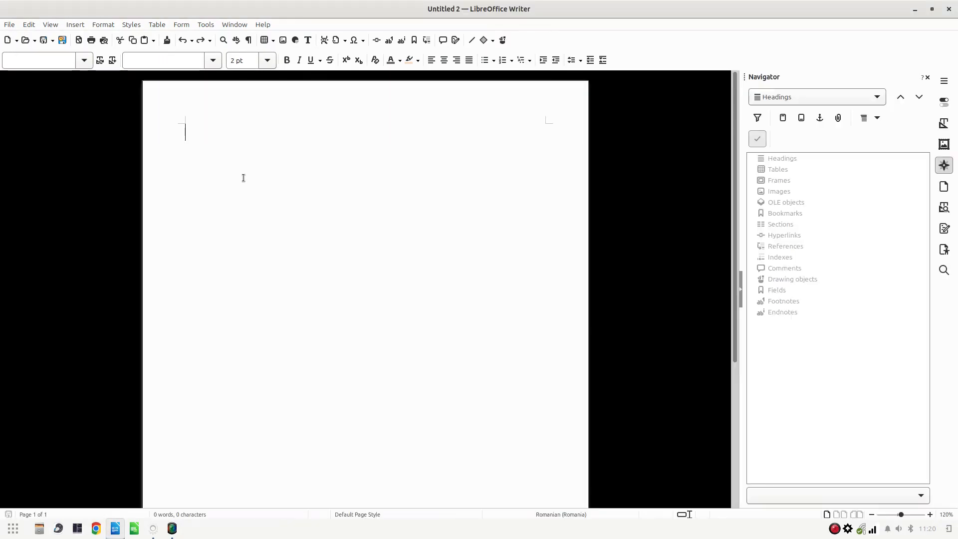
{"action": "type", "text": "dt"}
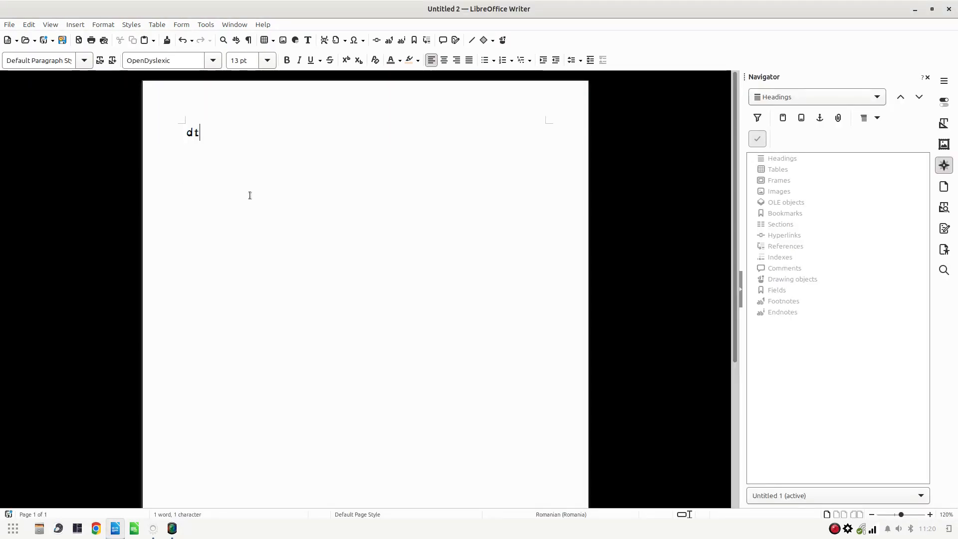
{"action": "key", "text": "F3"}
{"action": "scroll", "coordinate": [331, 210], "scroll_direction": "up", "scroll_amount": 5}
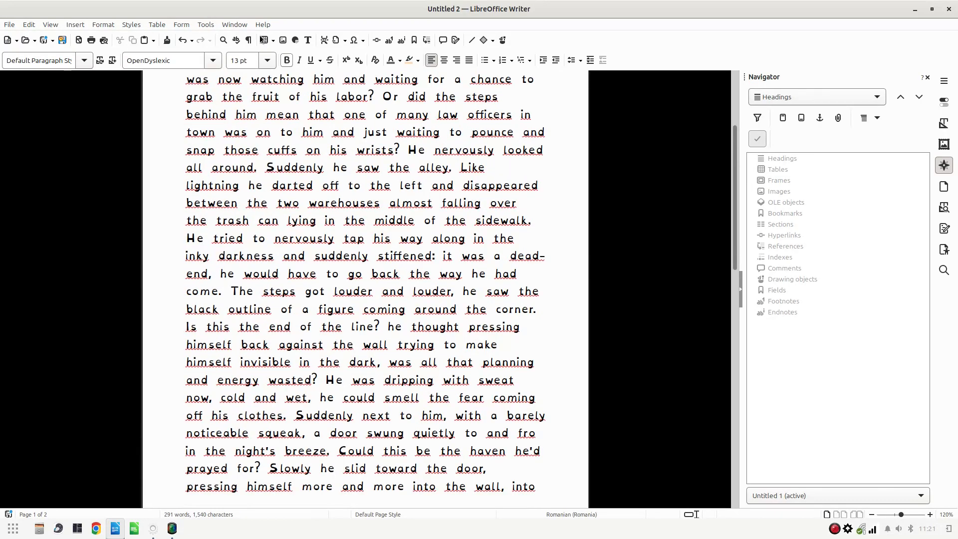
- Turn off automatic spell checking for the new document and return to the start of its text
{"action": "left_click", "coordinate": [209, 25]}
{"action": "left_click", "coordinate": [229, 47]}
{"action": "scroll", "coordinate": [332, 209], "scroll_direction": "up", "scroll_amount": 3}
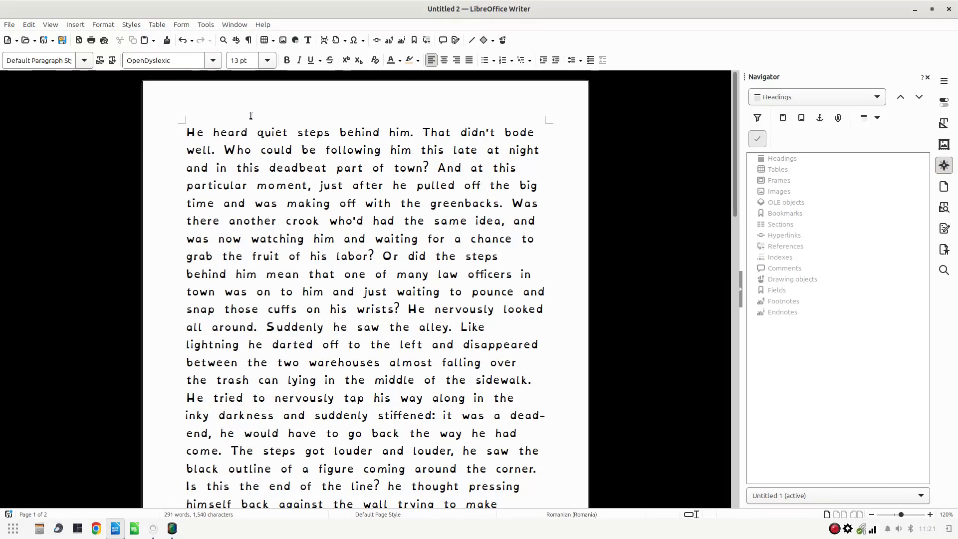
- Add a separate line reading "My title" above the first paragraph of the dummy text
{"action": "key", "text": "Return"}
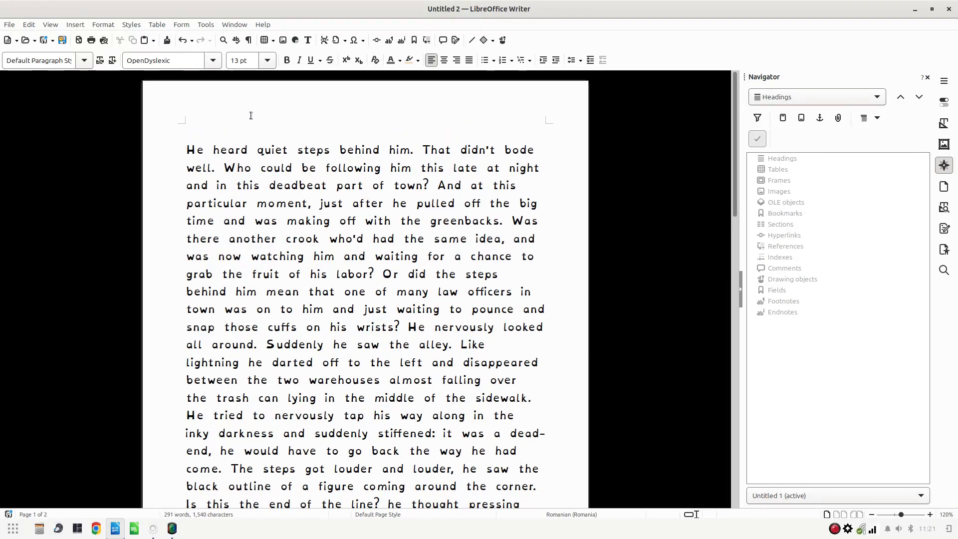
{"action": "type", "text": "My title"}
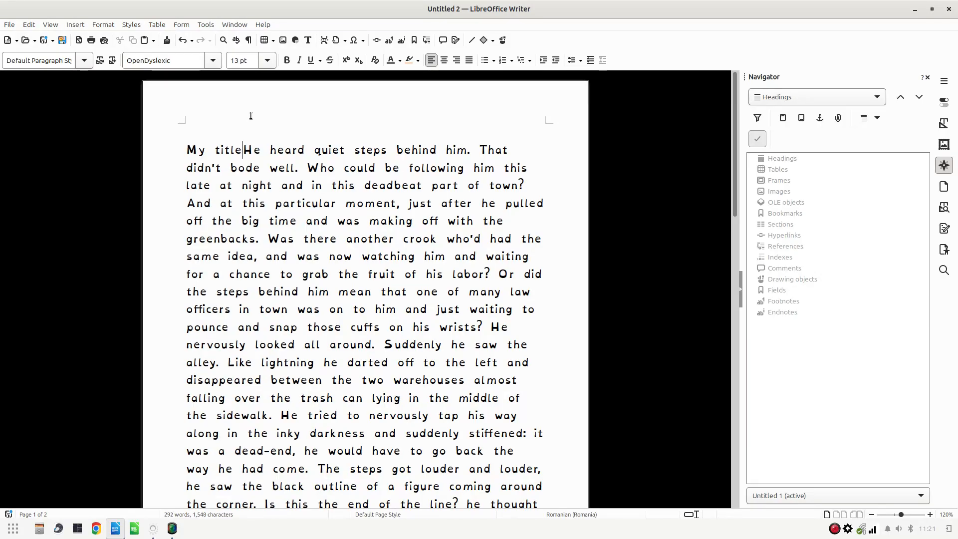
{"action": "key", "text": "Return"}
{"action": "key", "text": "Up"}
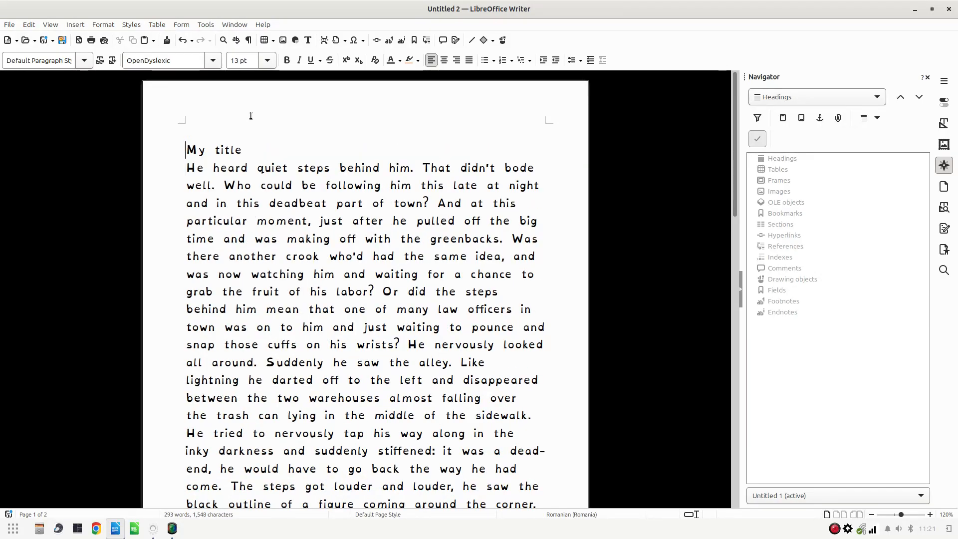
- Apply the Title paragraph style to the "My title" line and place the cursor back in the body text
{"action": "left_click", "coordinate": [83, 60]}
{"action": "left_click", "coordinate": [70, 125]}
{"action": "key", "text": "Right"}
{"action": "key", "text": "Right"}
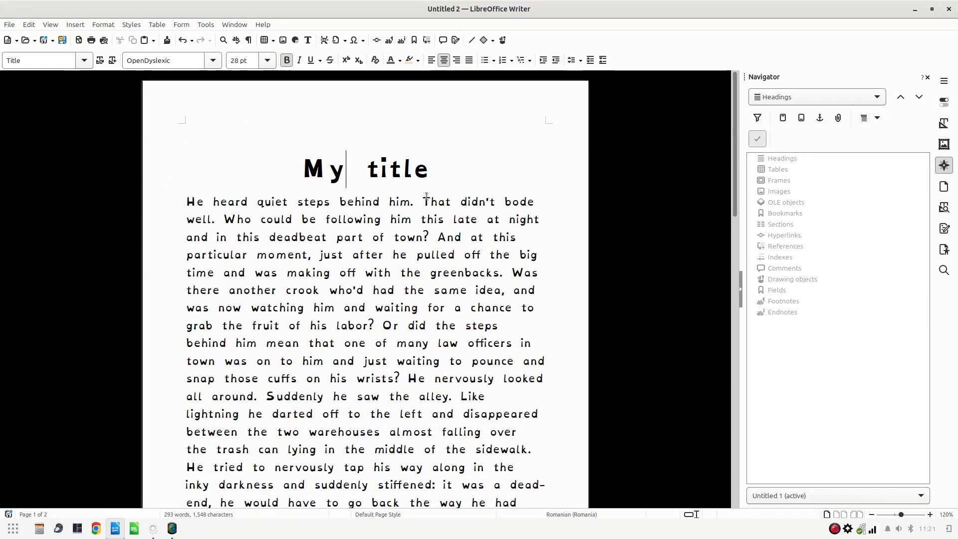
{"action": "left_click", "coordinate": [416, 175]}
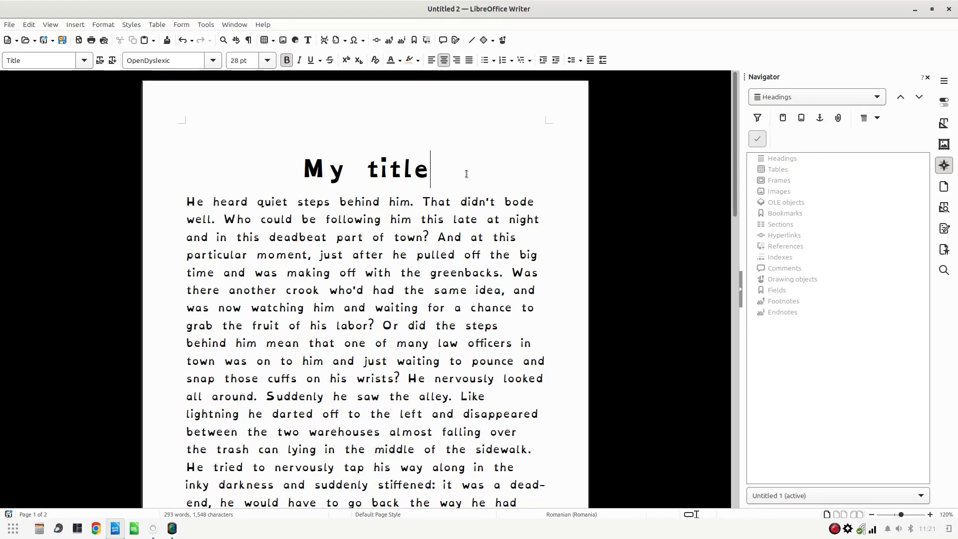
{"action": "left_click", "coordinate": [452, 200]}
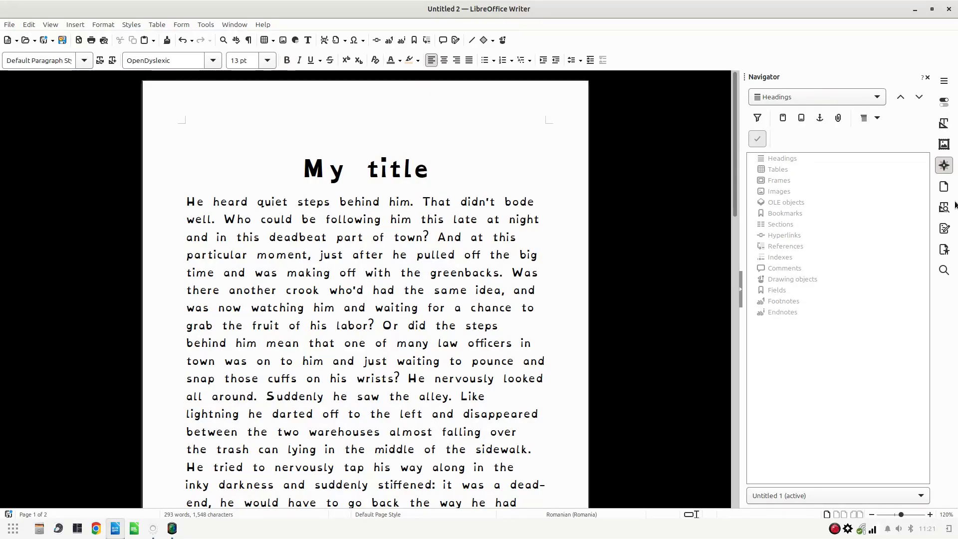
- Run the accessibility check and fix the missing document title by entering "My document about LO"
{"action": "left_click", "coordinate": [944, 250]}
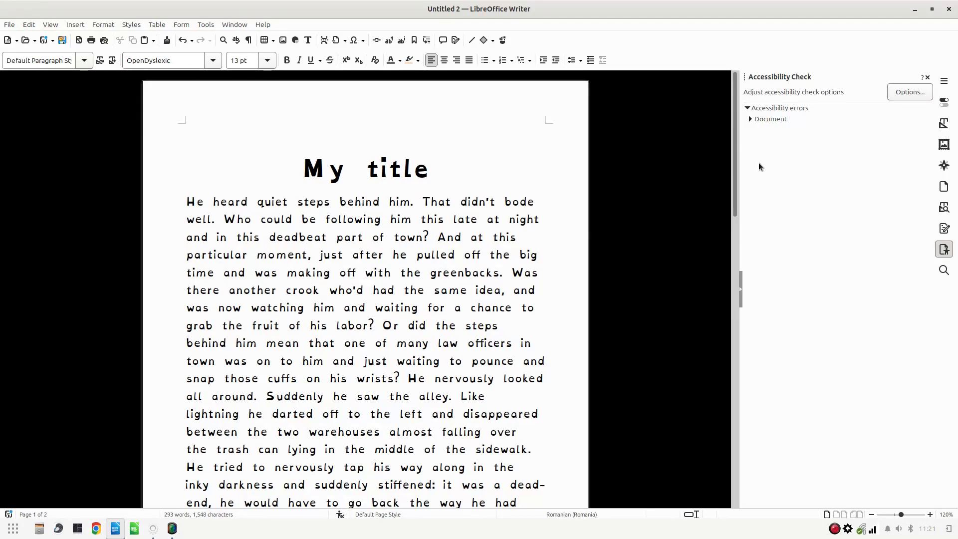
{"action": "left_click", "coordinate": [750, 119]}
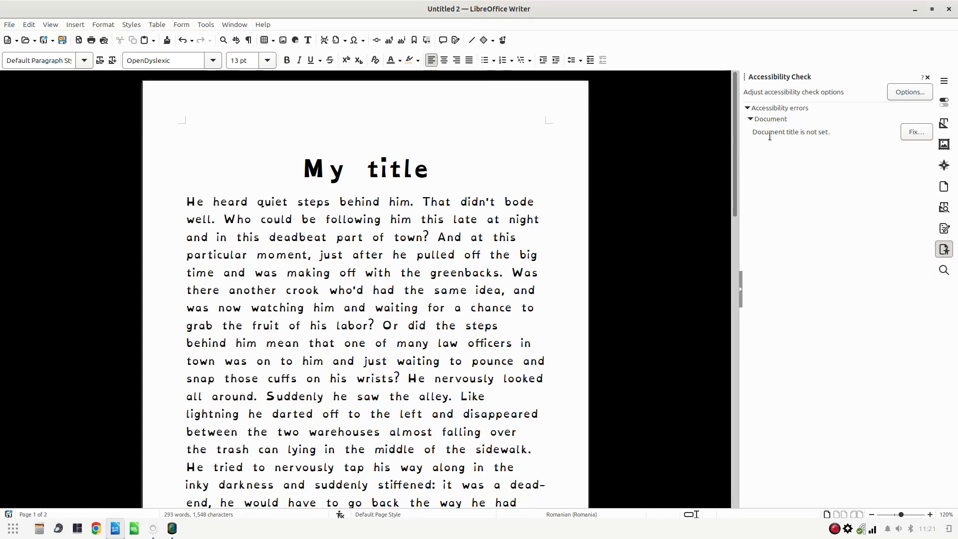
{"action": "left_click", "coordinate": [910, 133]}
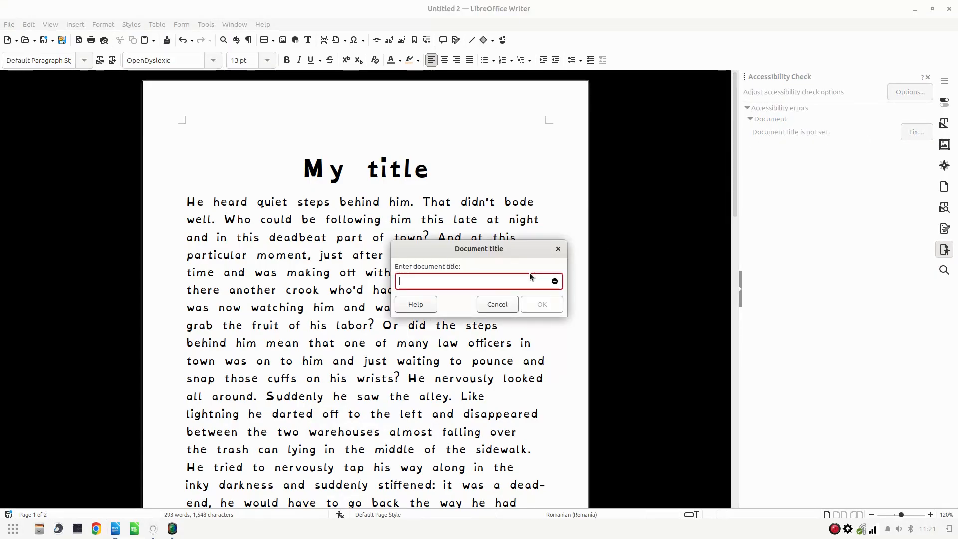
{"action": "type", "text": "My docuemtn"}
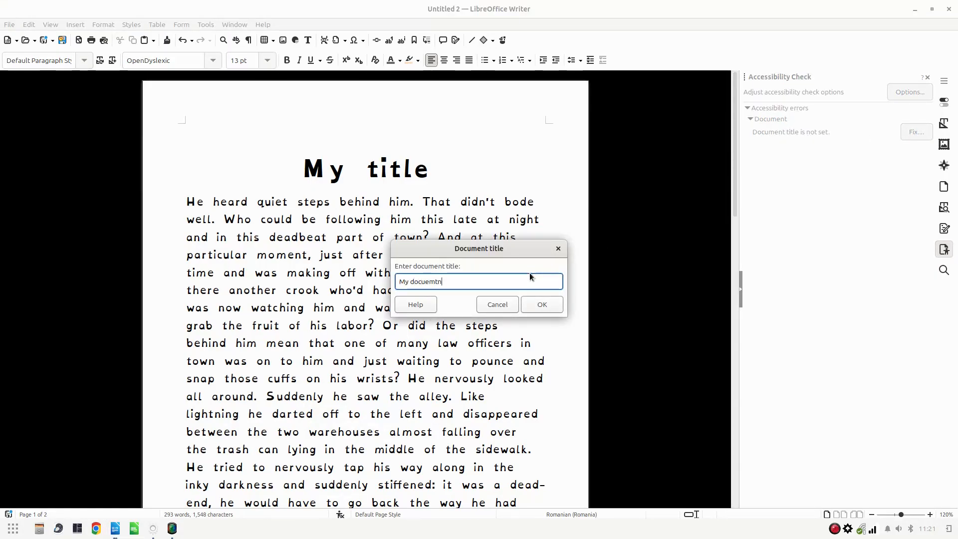
{"action": "key", "text": "BackSpace"}
{"action": "key", "text": "BackSpace"}
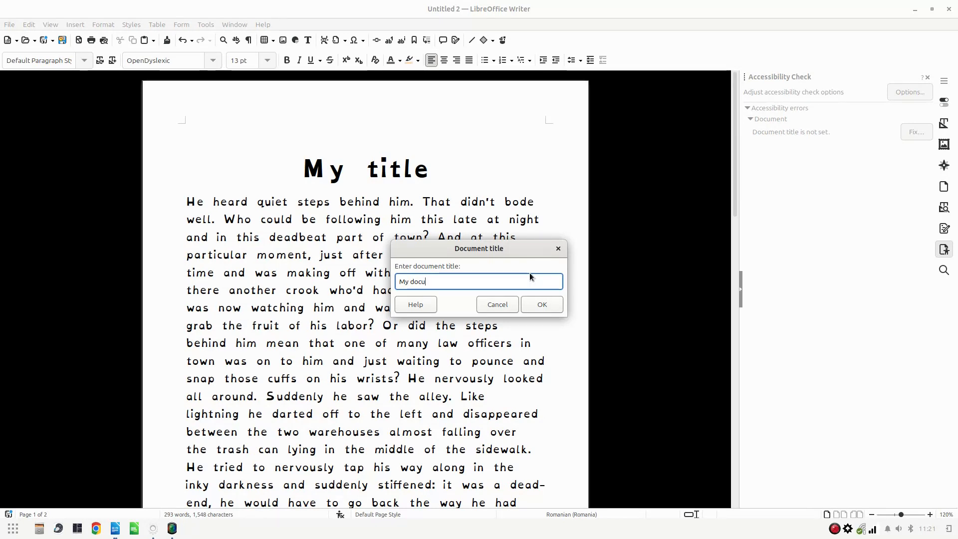
{"action": "type", "text": "ment about LO"}
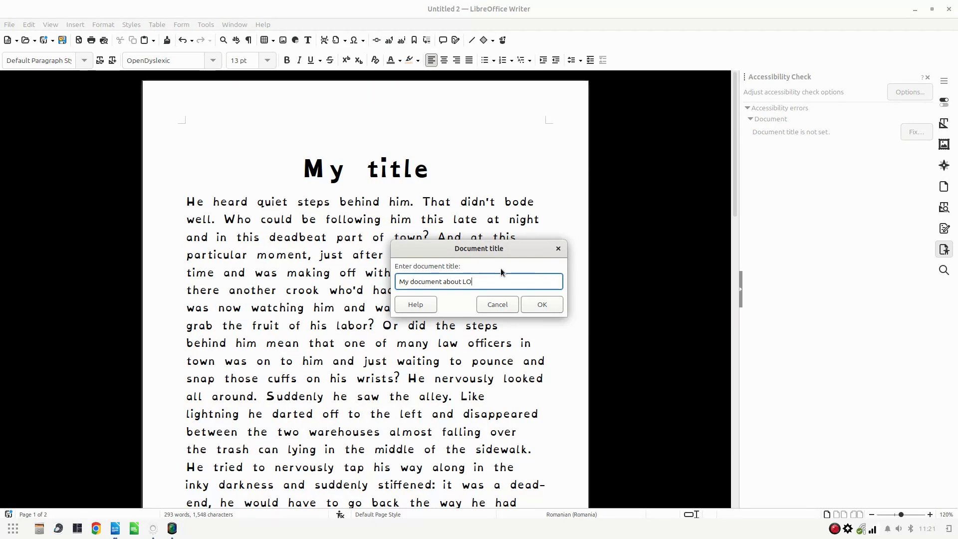
{"action": "left_click", "coordinate": [539, 305]}
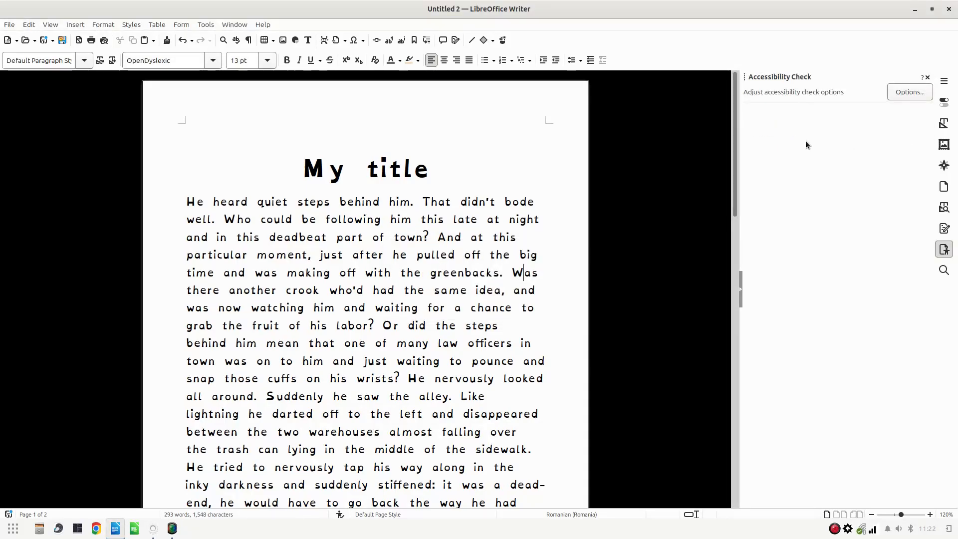
- Check the document's accessibility status, then hide and show the Accessibility Check again
{"action": "left_click", "coordinate": [455, 255]}
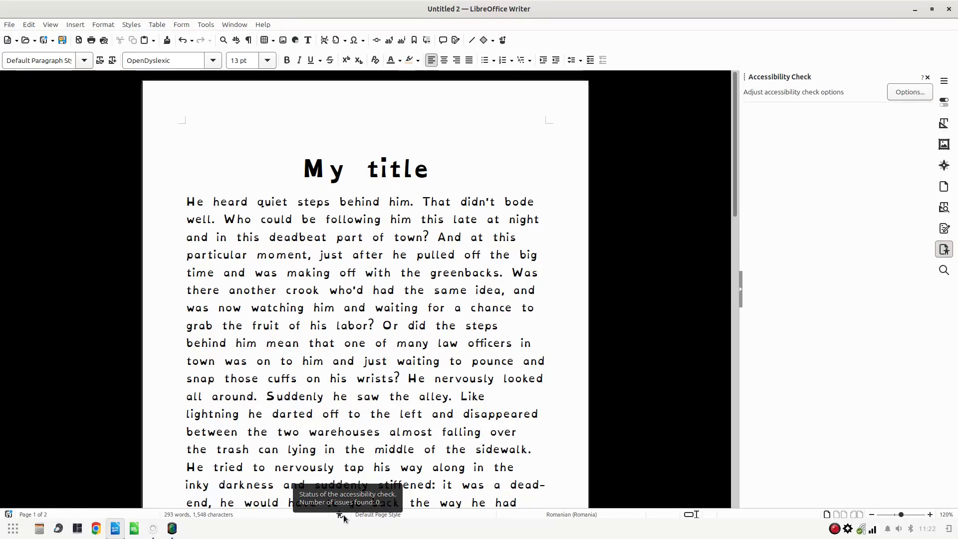
{"action": "left_click", "coordinate": [942, 253]}
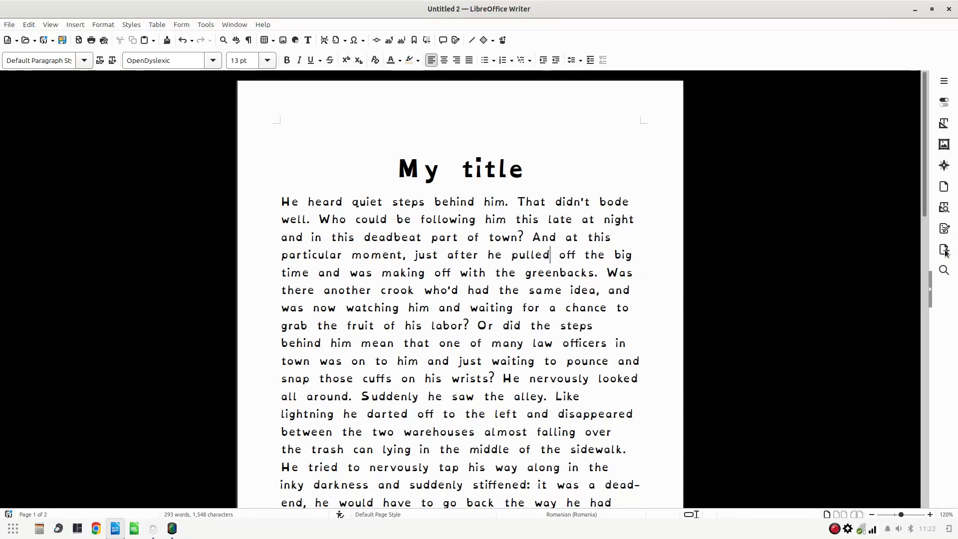
{"action": "left_click", "coordinate": [943, 251]}
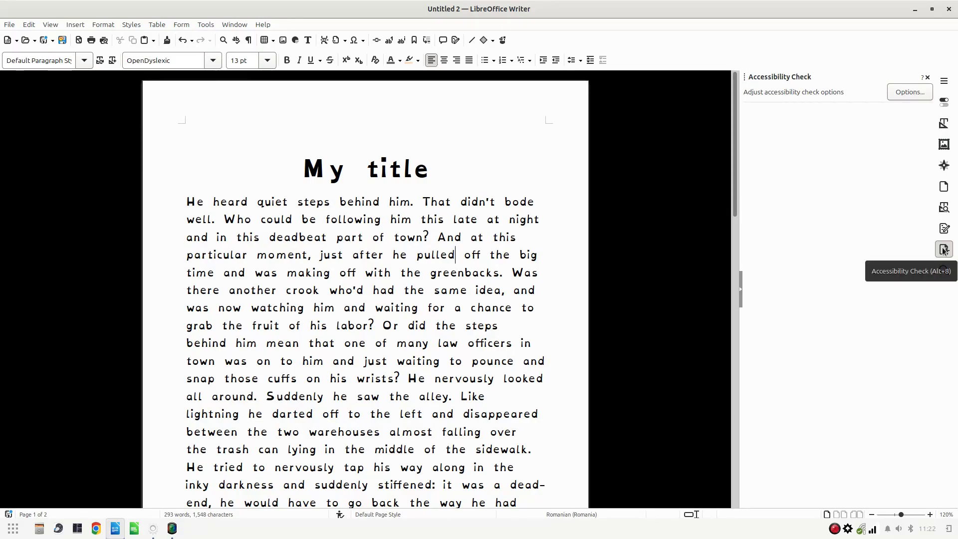
{"action": "left_click", "coordinate": [480, 256]}
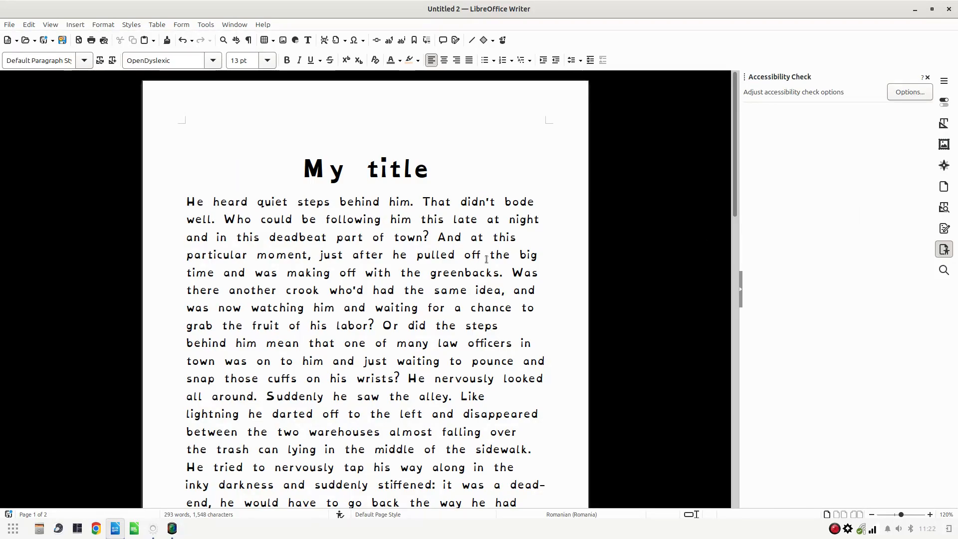